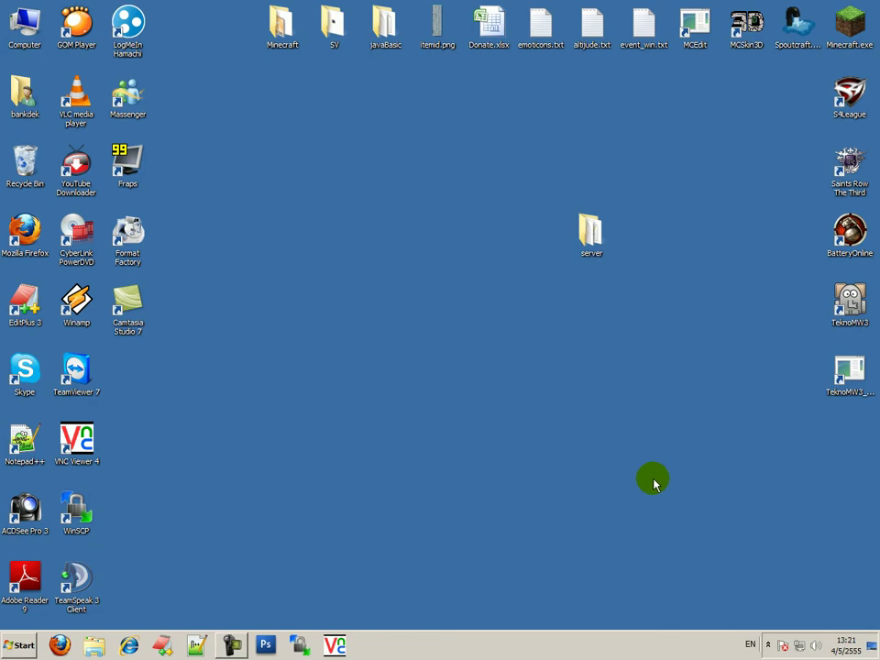
Refresh the desktop three times, check Hamachi among the hidden tray icons, and launch Firefox
{"action": "right_click", "coordinate": [680, 403]}
{"action": "left_click", "coordinate": [707, 441]}
{"action": "right_click", "coordinate": [634, 361]}
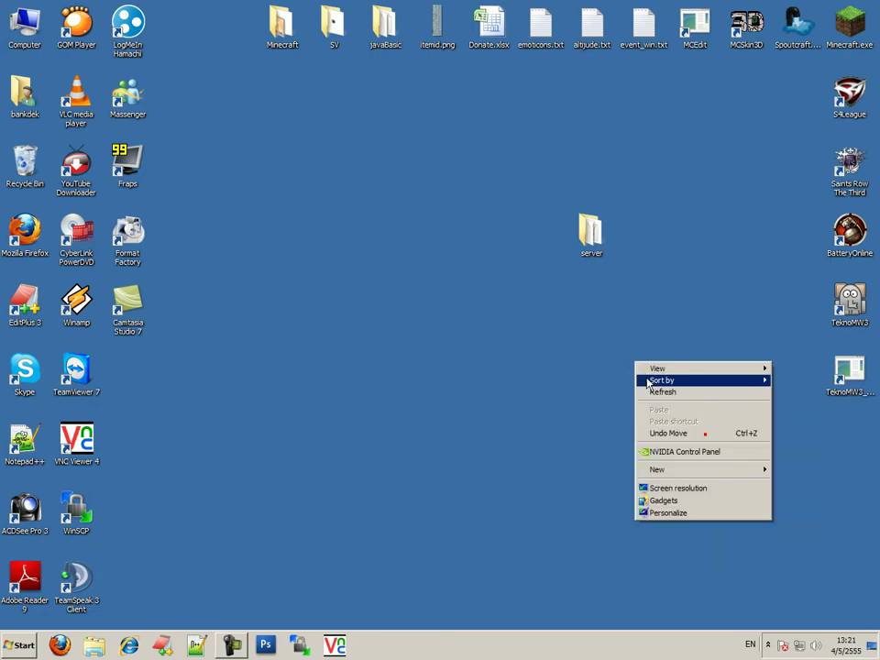
{"action": "left_click", "coordinate": [639, 391]}
{"action": "right_click", "coordinate": [601, 389]}
{"action": "left_click", "coordinate": [654, 419]}
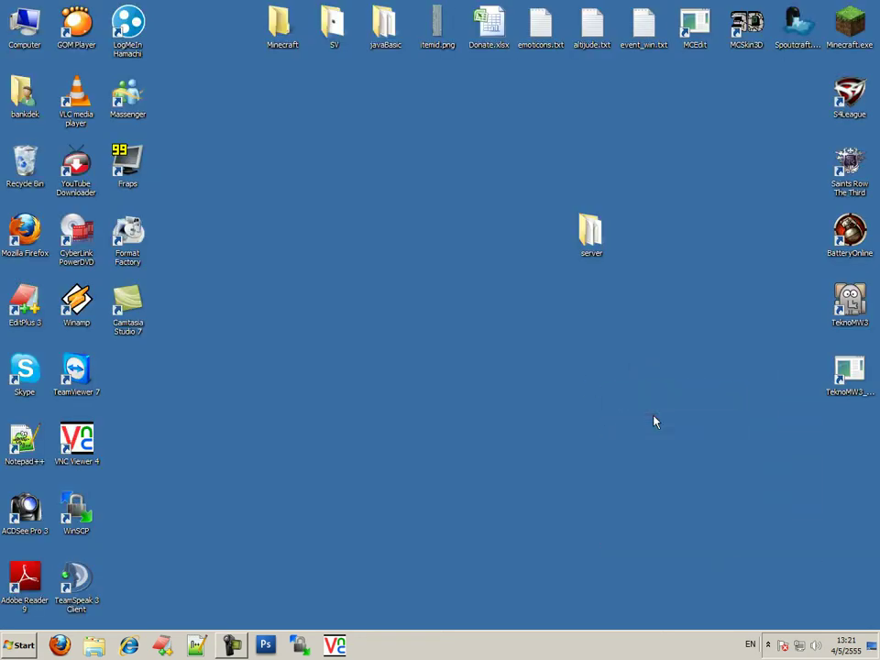
{"action": "left_click", "coordinate": [768, 645]}
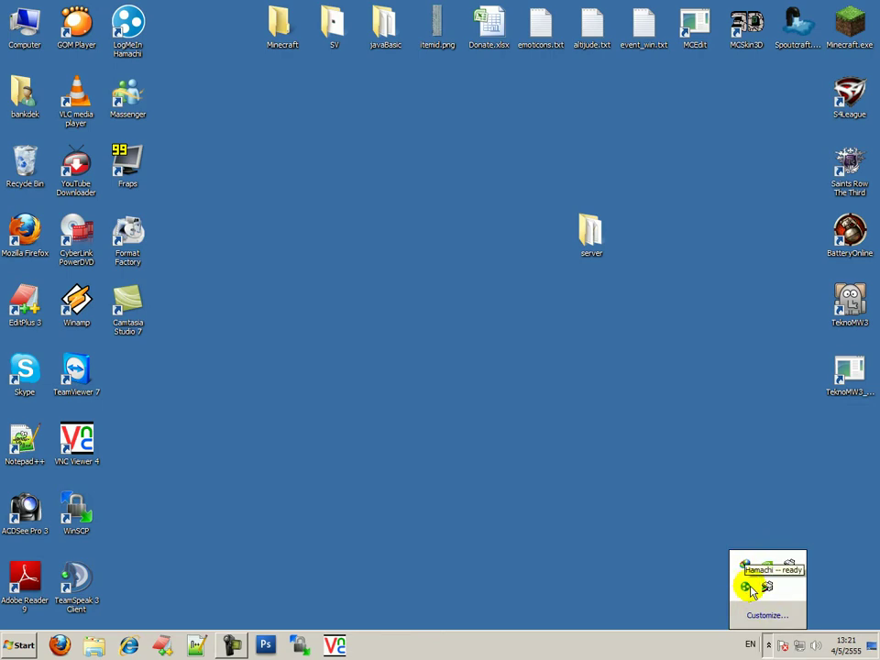
{"action": "left_click", "coordinate": [59, 645]}
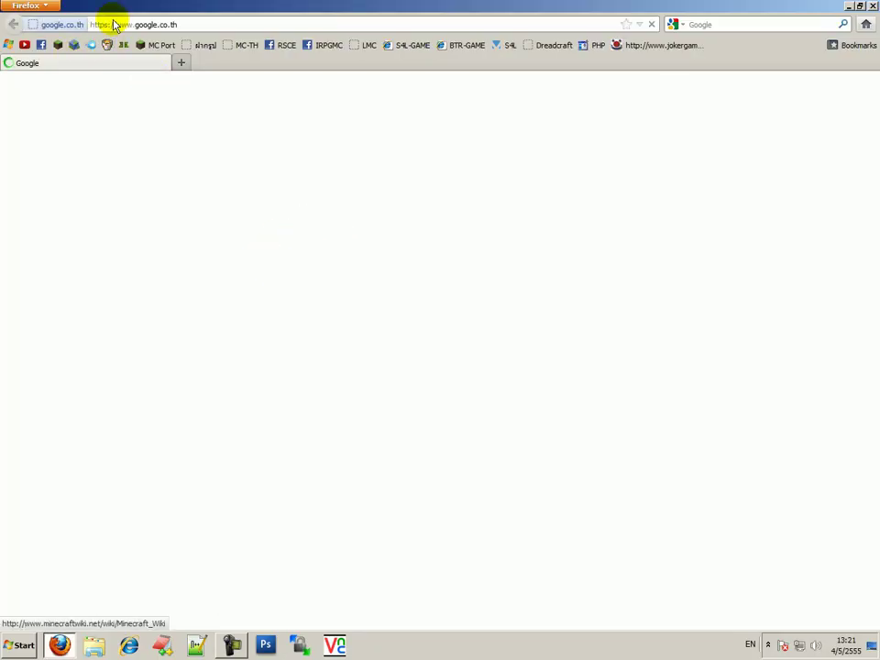
Search Google for 'hamachi' and follow the FileHippo result to LogMeIn's Hamachi product page
{"action": "type", "text": "hamachi"}
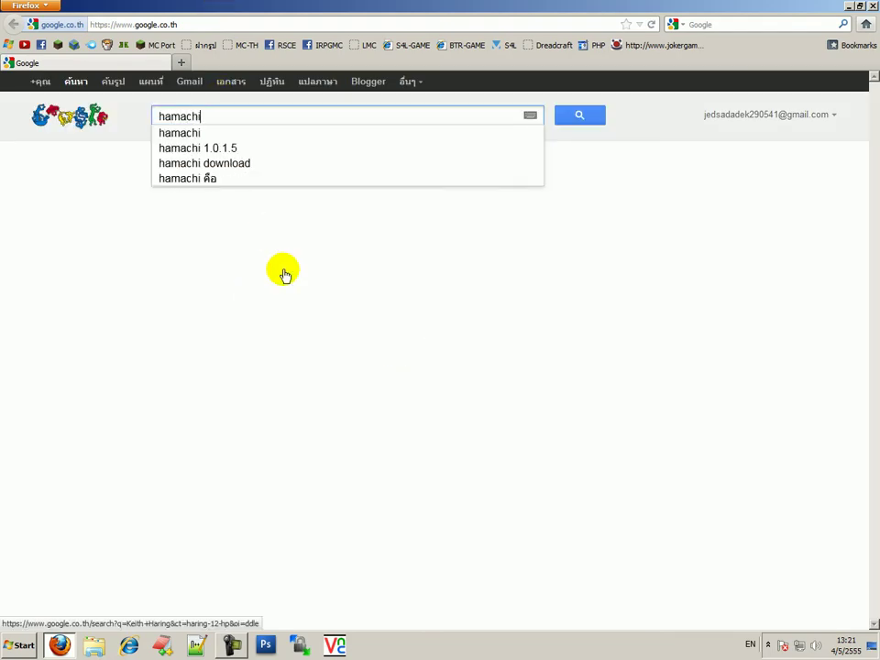
{"action": "key", "text": "Return"}
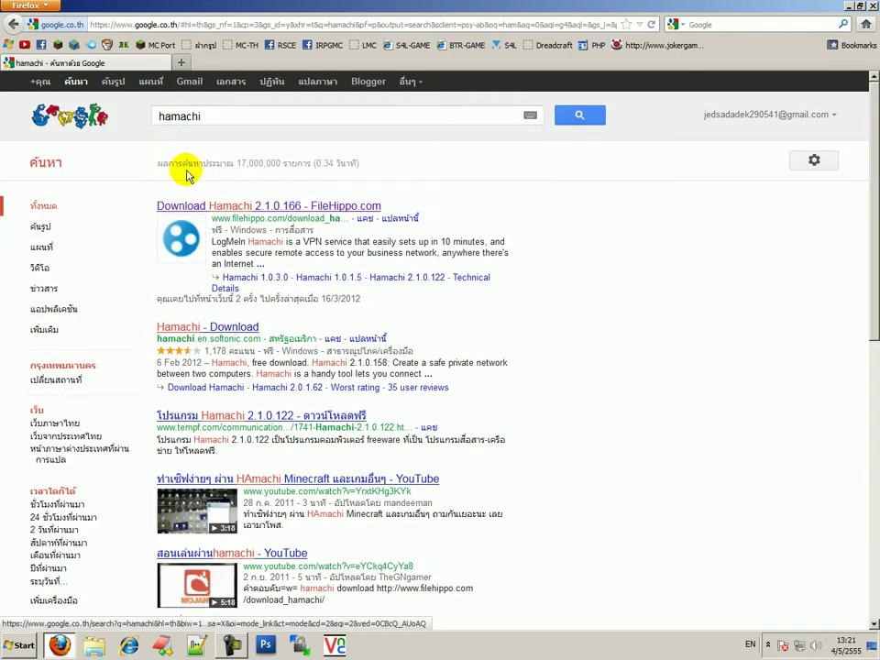
{"action": "left_click", "coordinate": [332, 204]}
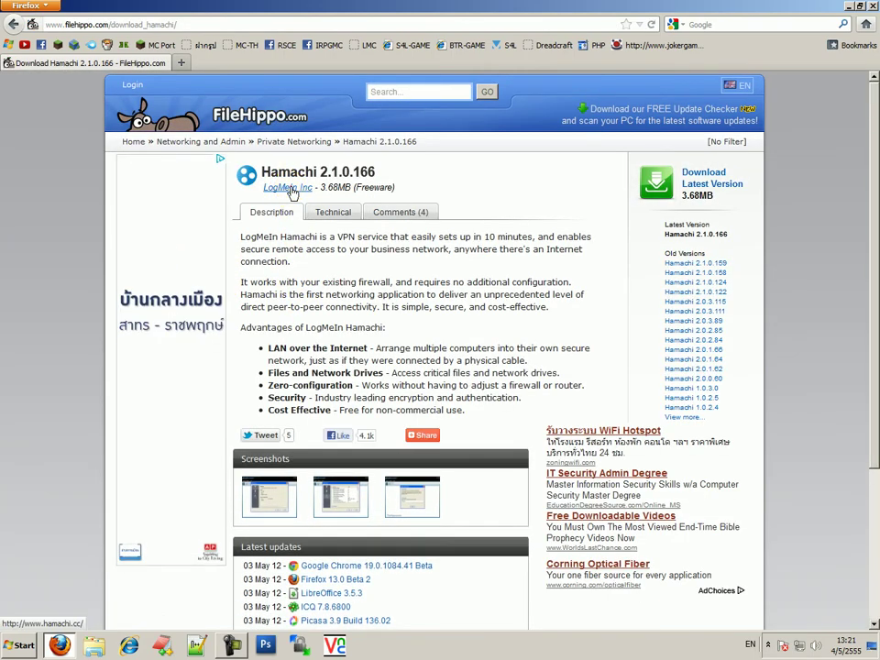
{"action": "left_click", "coordinate": [289, 188]}
{"action": "middle_click", "coordinate": [128, 64]}
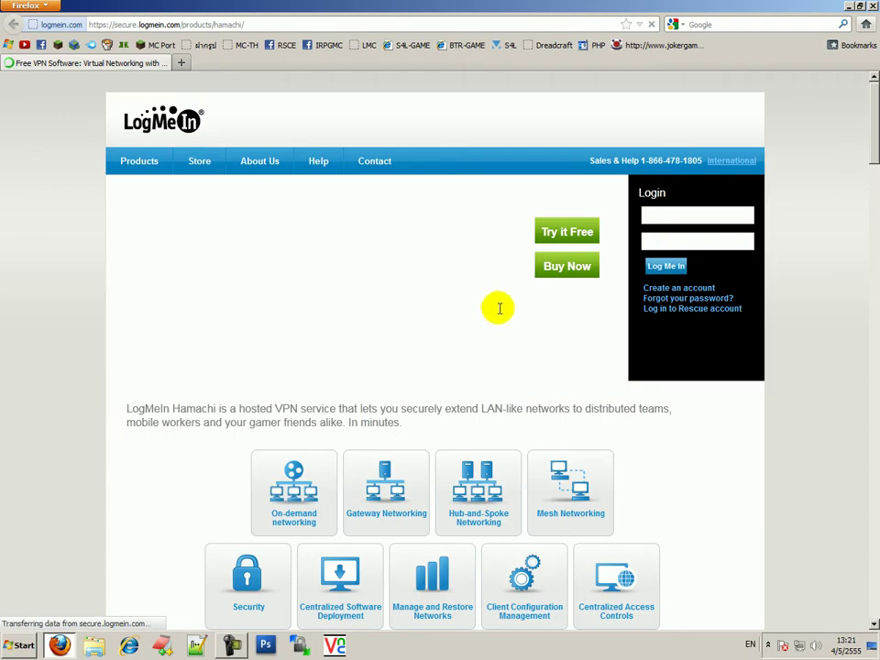
{"action": "scroll", "coordinate": [550, 376], "scroll_direction": "down", "scroll_amount": 3}
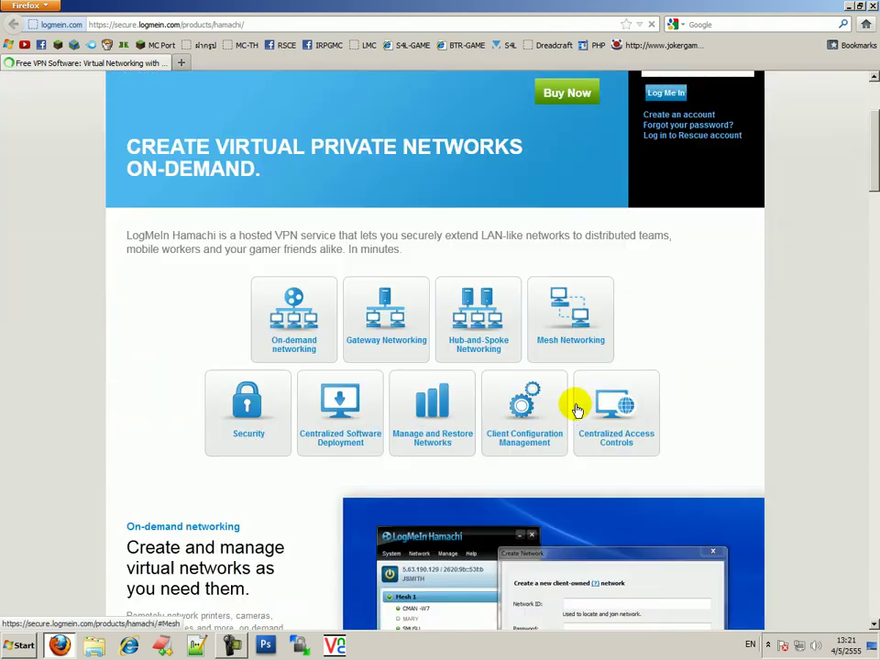
{"action": "scroll", "coordinate": [576, 410], "scroll_direction": "down", "scroll_amount": 20}
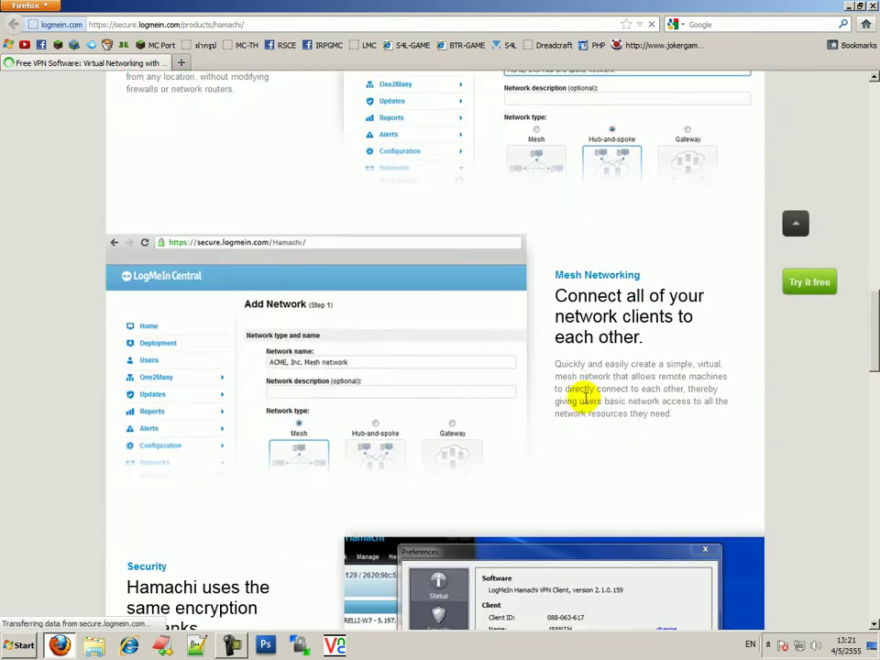
{"action": "scroll", "coordinate": [581, 394], "scroll_direction": "down", "scroll_amount": 1}
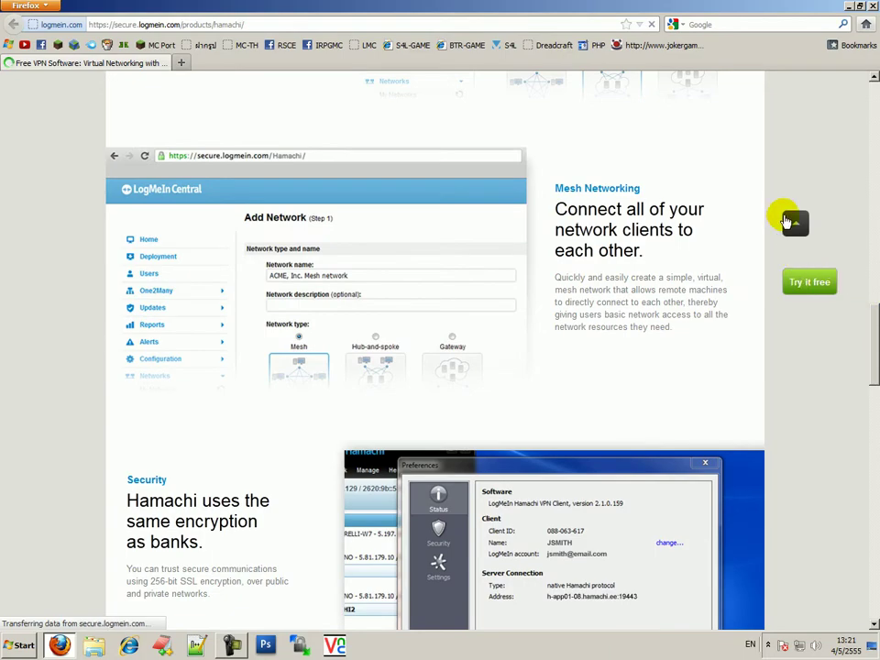
{"action": "left_click", "coordinate": [791, 223]}
{"action": "scroll", "coordinate": [678, 283], "scroll_direction": "down", "scroll_amount": 2}
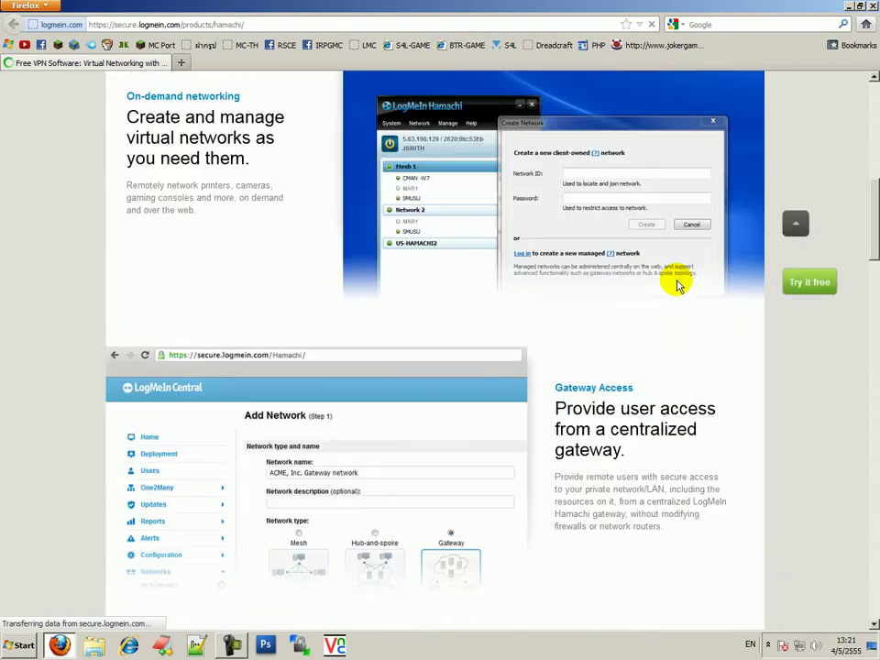
{"action": "scroll", "coordinate": [674, 285], "scroll_direction": "up", "scroll_amount": 2}
{"action": "scroll", "coordinate": [210, 294], "scroll_direction": "down", "scroll_amount": 20}
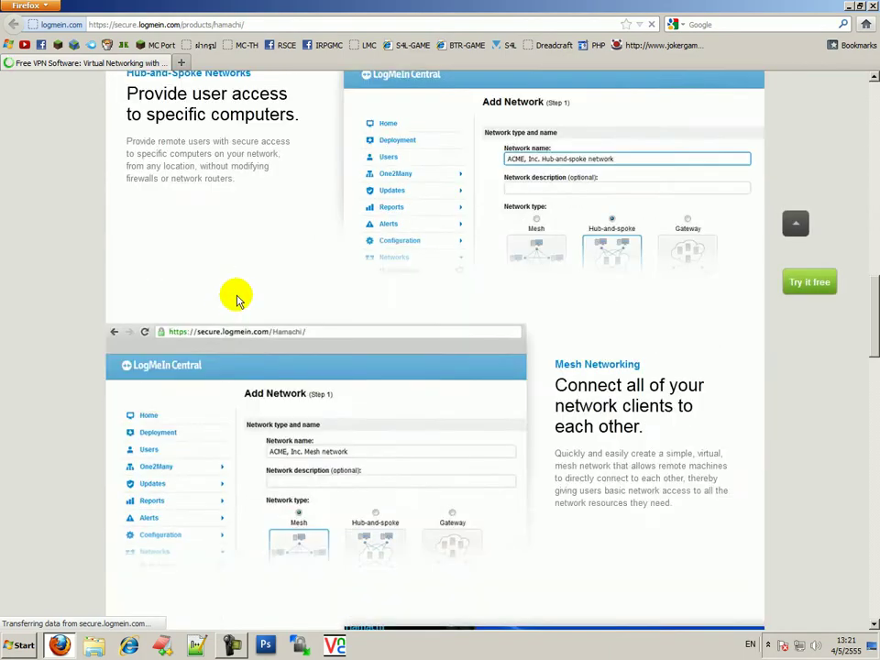
{"action": "scroll", "coordinate": [240, 295], "scroll_direction": "down", "scroll_amount": 7}
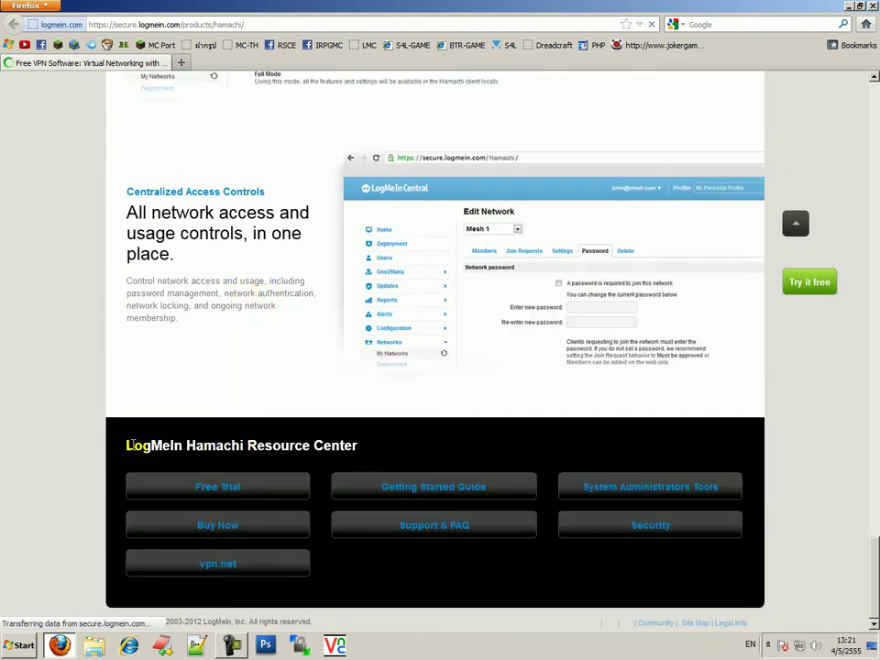
{"action": "key", "text": "Home"}
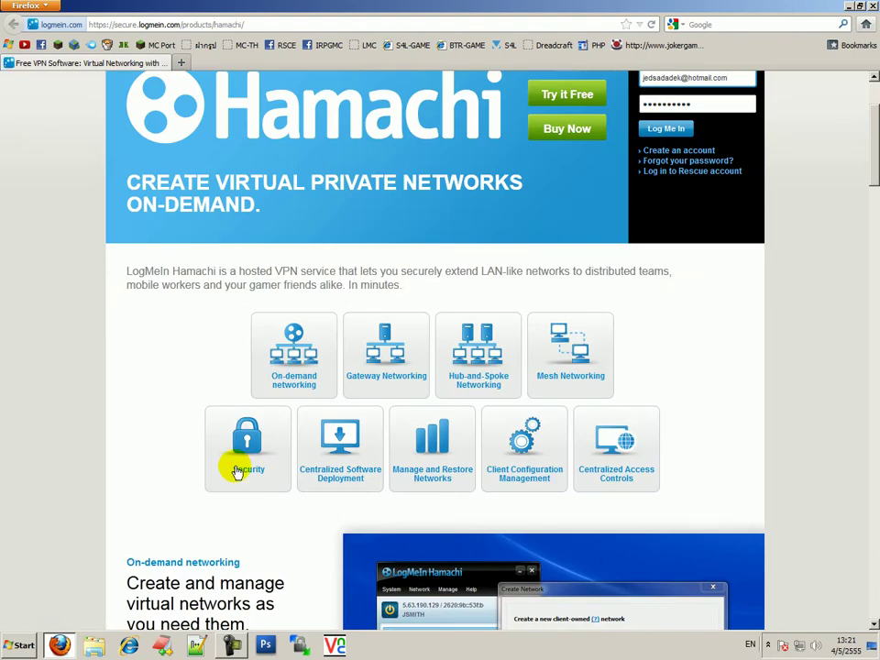
{"action": "scroll", "coordinate": [240, 477], "scroll_direction": "down", "scroll_amount": 15}
{"action": "scroll", "coordinate": [234, 518], "scroll_direction": "down", "scroll_amount": 10}
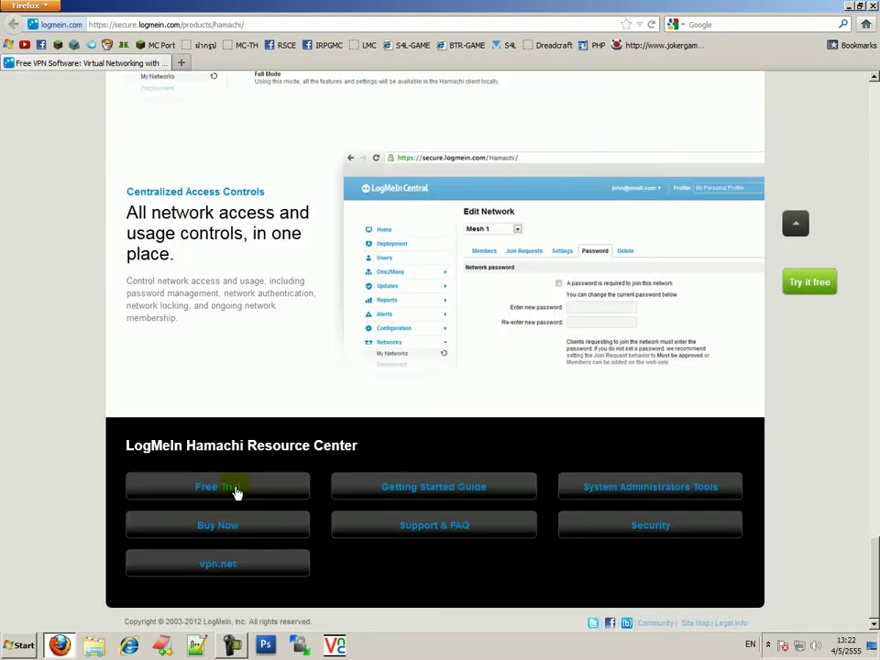
{"action": "left_click", "coordinate": [235, 489]}
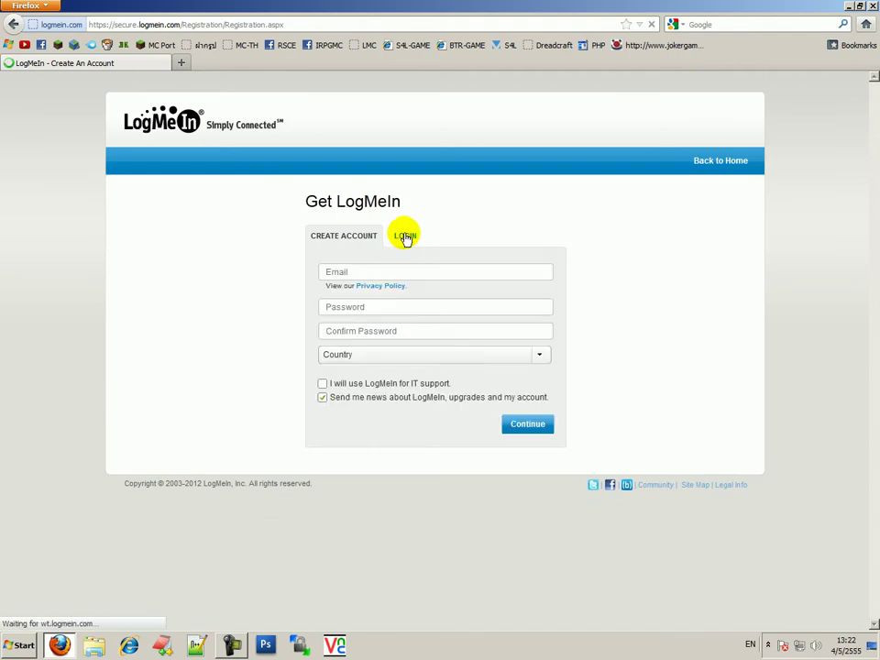
{"action": "left_click", "coordinate": [13, 24]}
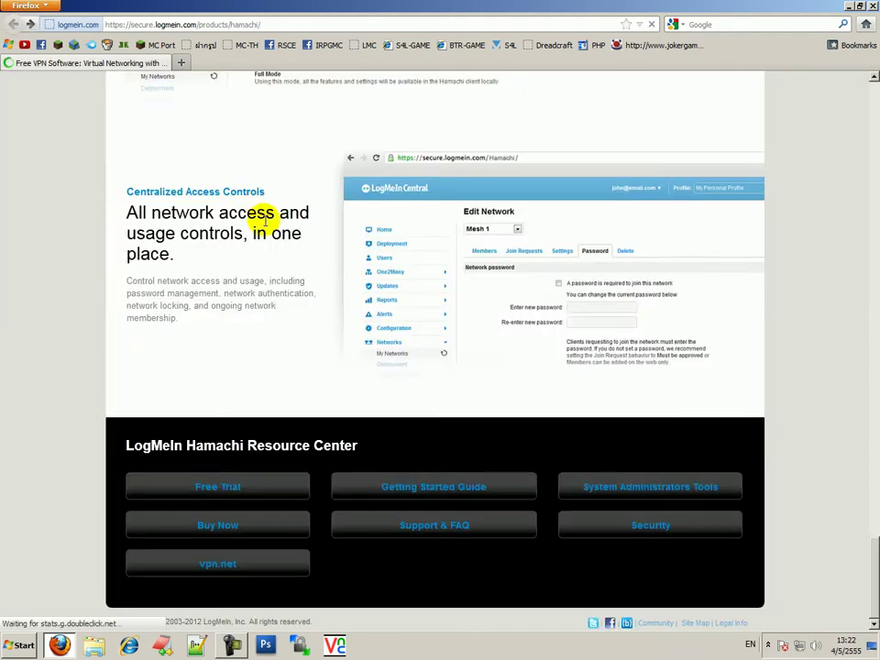
{"action": "scroll", "coordinate": [308, 325], "scroll_direction": "up", "scroll_amount": 10}
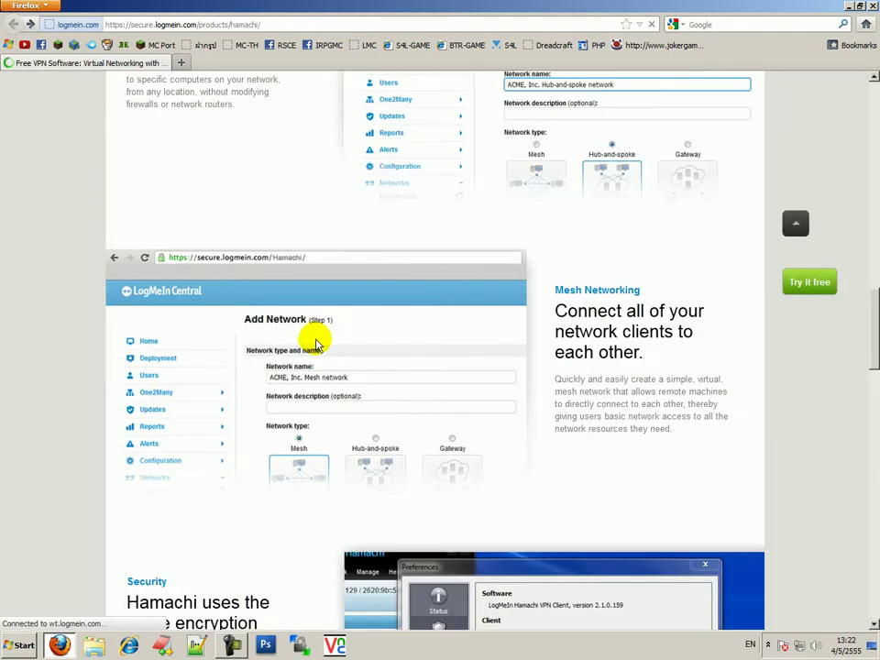
{"action": "scroll", "coordinate": [316, 342], "scroll_direction": "up", "scroll_amount": 10}
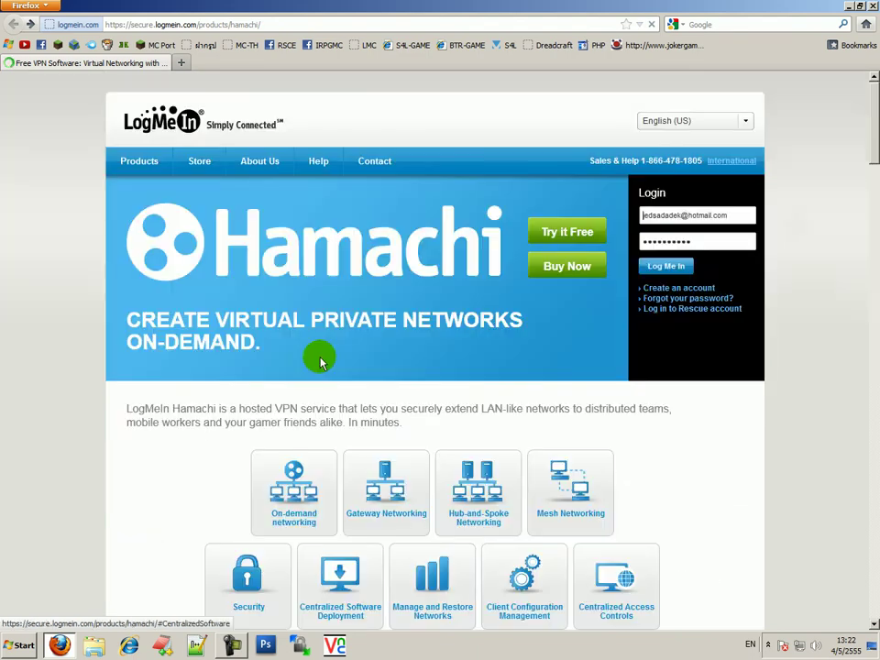
{"action": "left_click", "coordinate": [569, 231]}
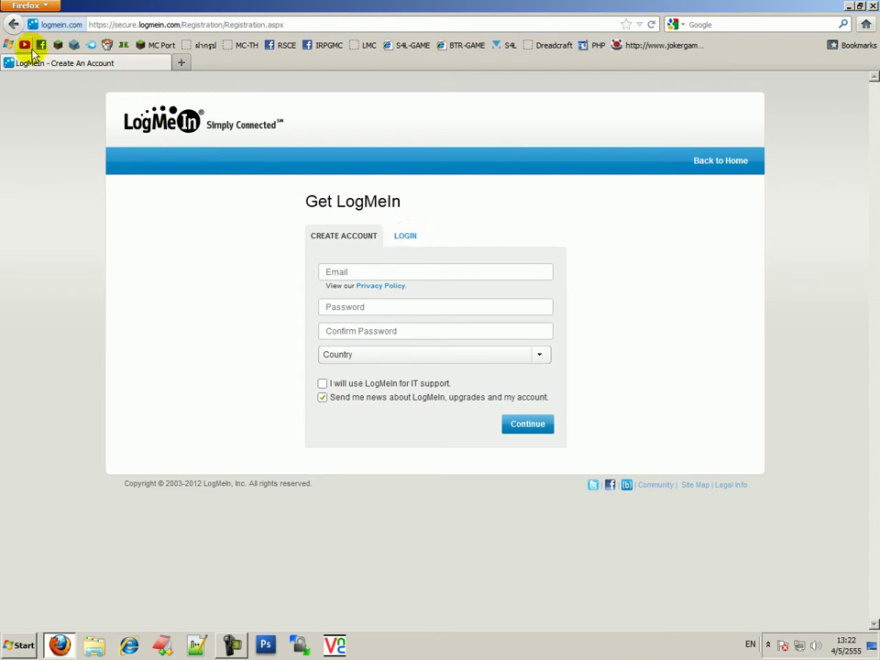
{"action": "left_click", "coordinate": [17, 24]}
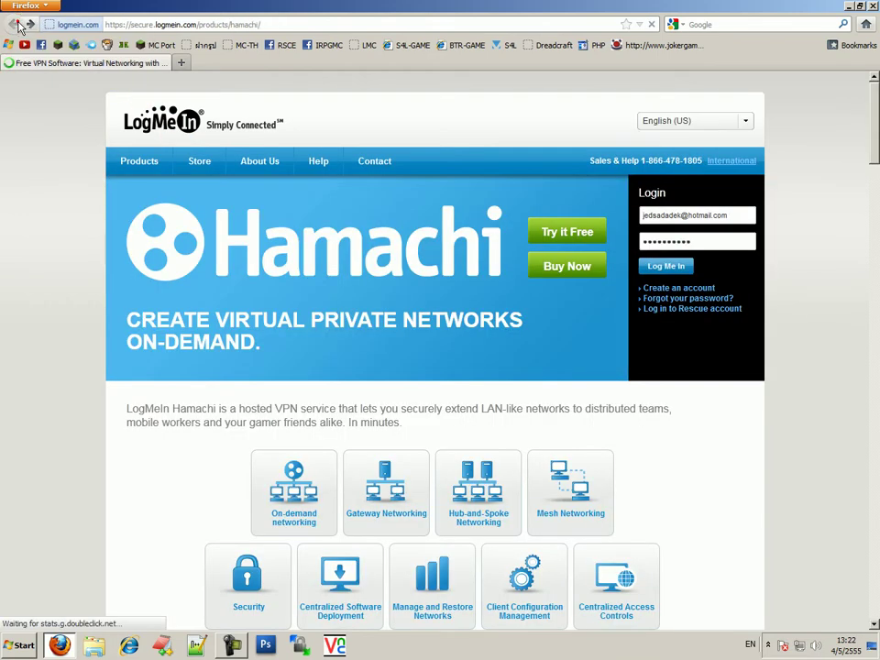
Reopen the FileHippo Hamachi 2.1.0.166 page from history and save hamachi_2.msi to Downloads
{"action": "left_click", "coordinate": [50, 5]}
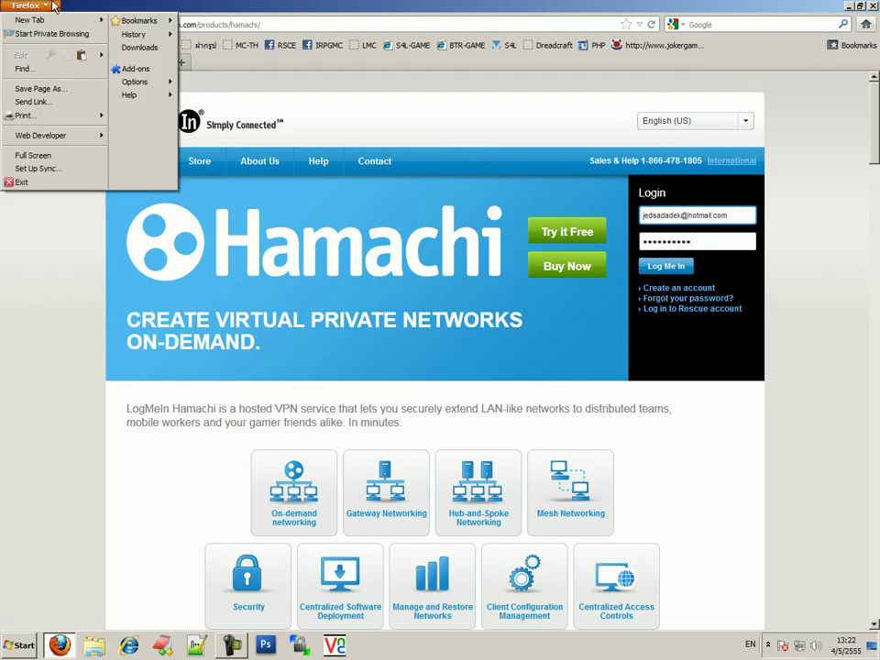
{"action": "mouse_move", "coordinate": [131, 38]}
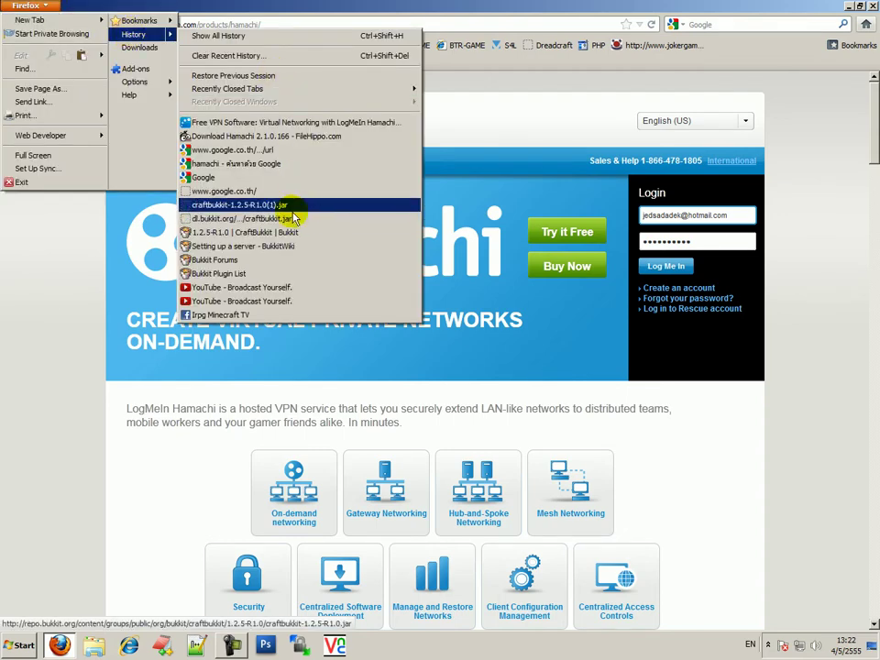
{"action": "left_click", "coordinate": [242, 136]}
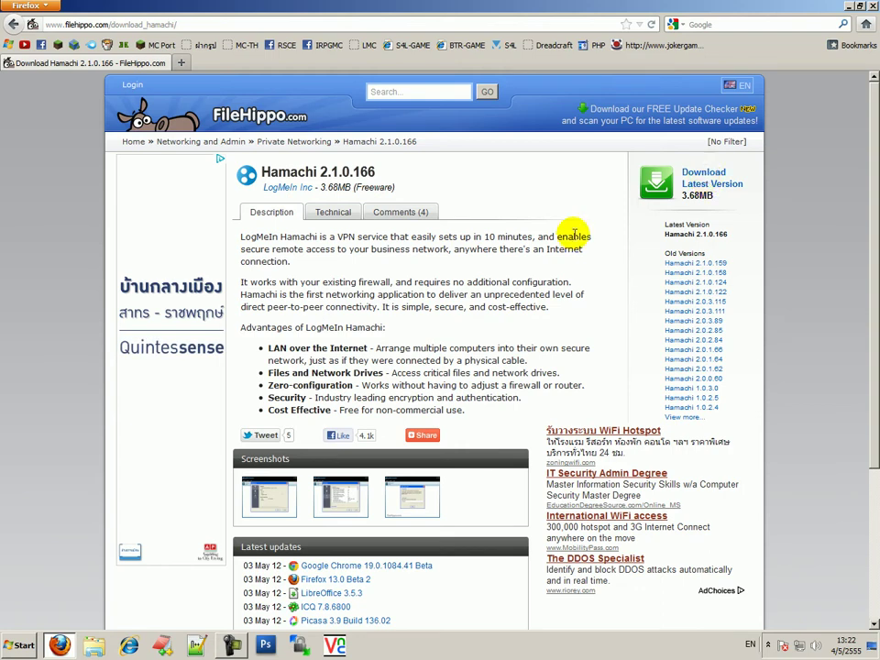
{"action": "left_click", "coordinate": [697, 176]}
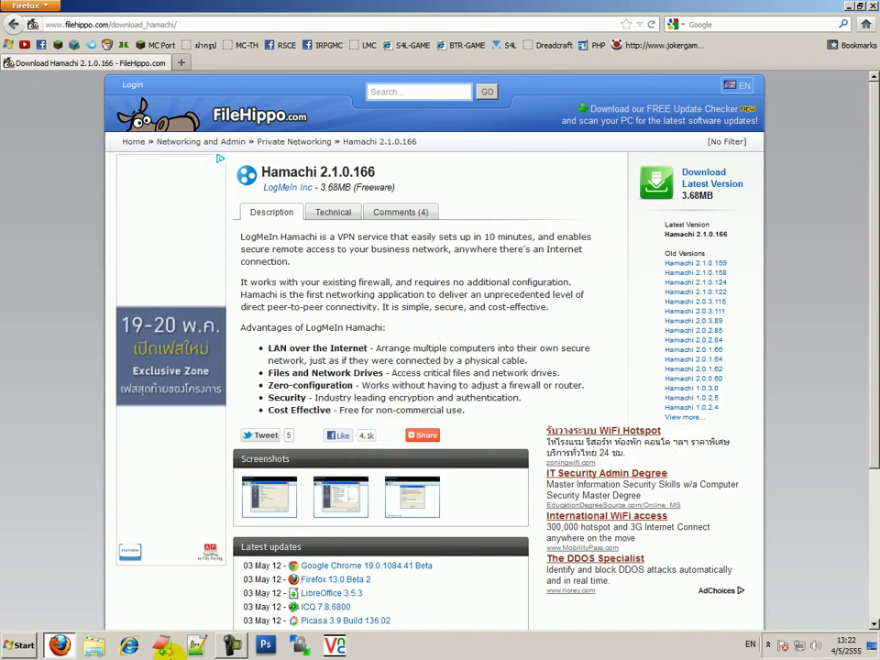
{"action": "key", "text": "super+Down"}
{"action": "left_click_drag", "start_coordinate": [383, 380], "coordinate": [419, 4]}
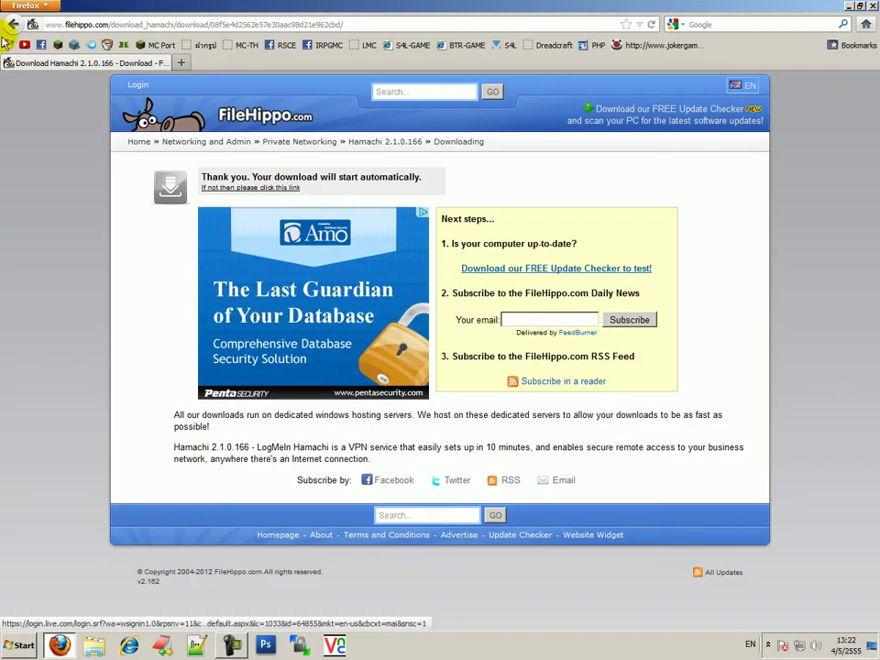
{"action": "left_click", "coordinate": [13, 23]}
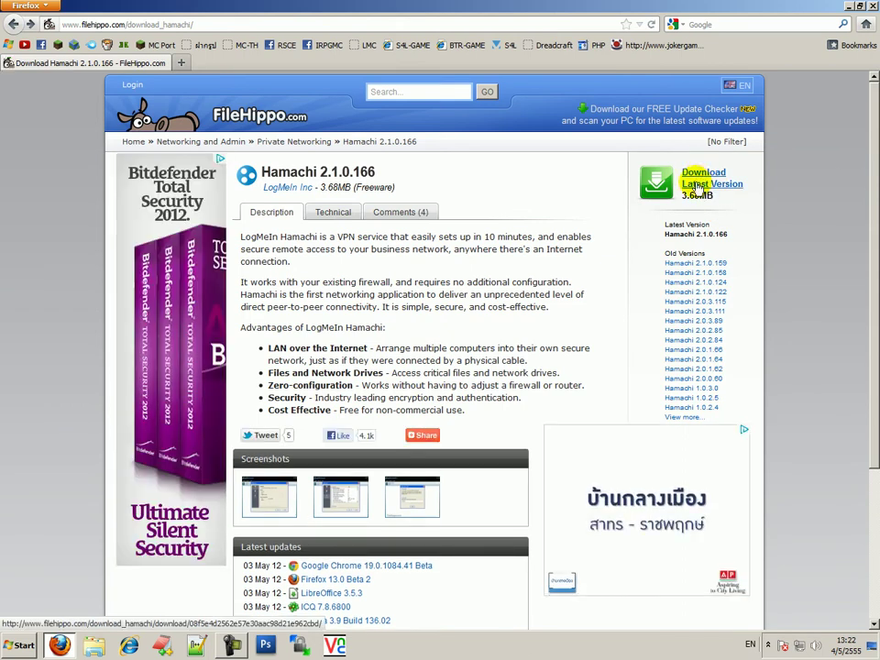
{"action": "left_click", "coordinate": [710, 177]}
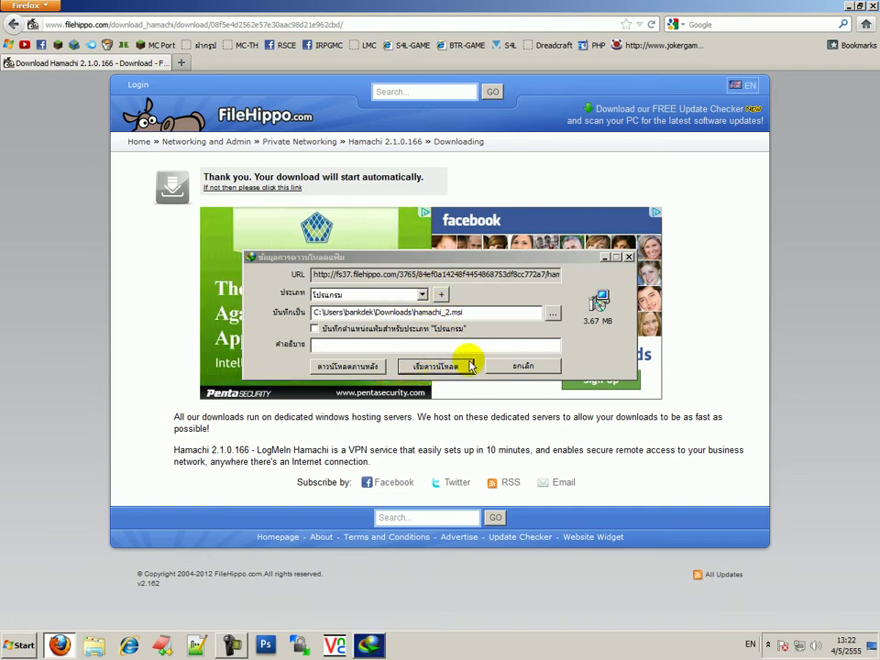
{"action": "left_click", "coordinate": [451, 365]}
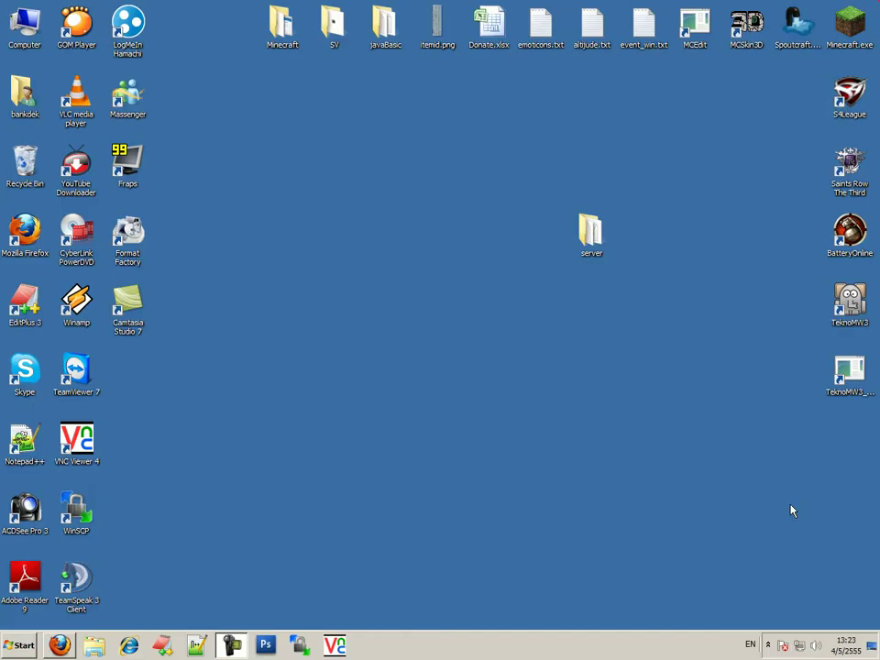
Restore the Hamachi window from its notification-area icon menu
{"action": "left_click", "coordinate": [768, 646]}
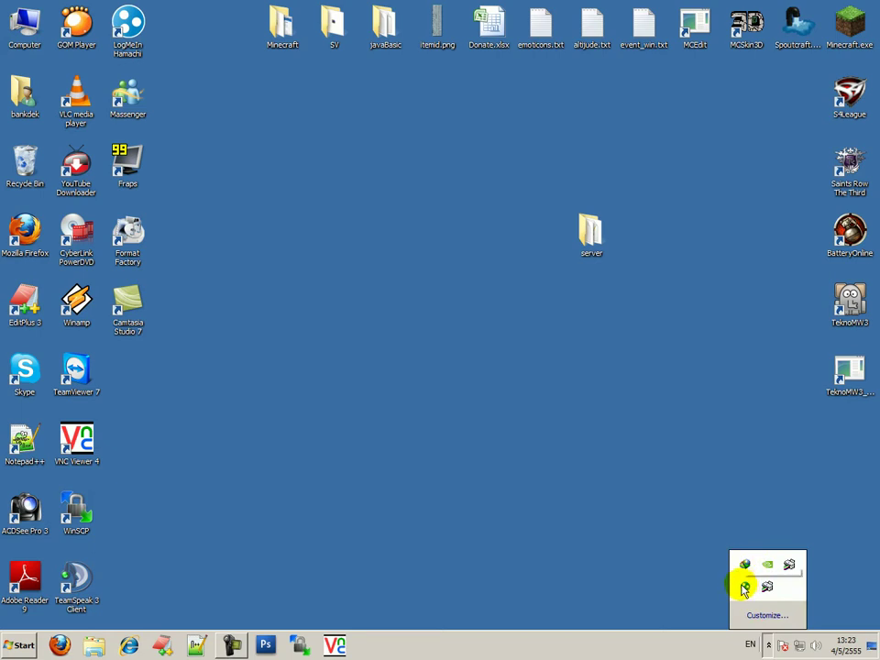
{"action": "right_click", "coordinate": [743, 592]}
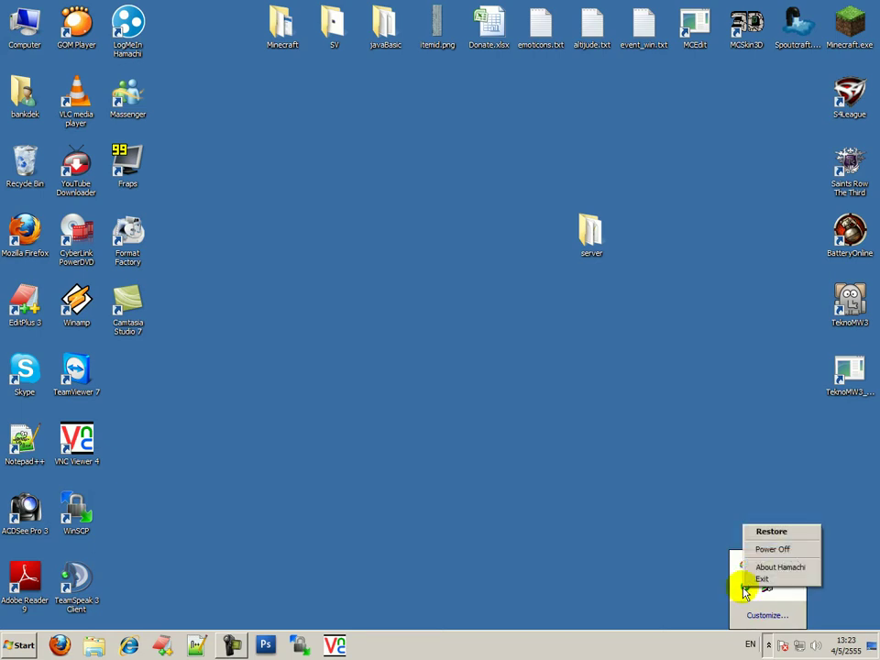
{"action": "left_click", "coordinate": [743, 591]}
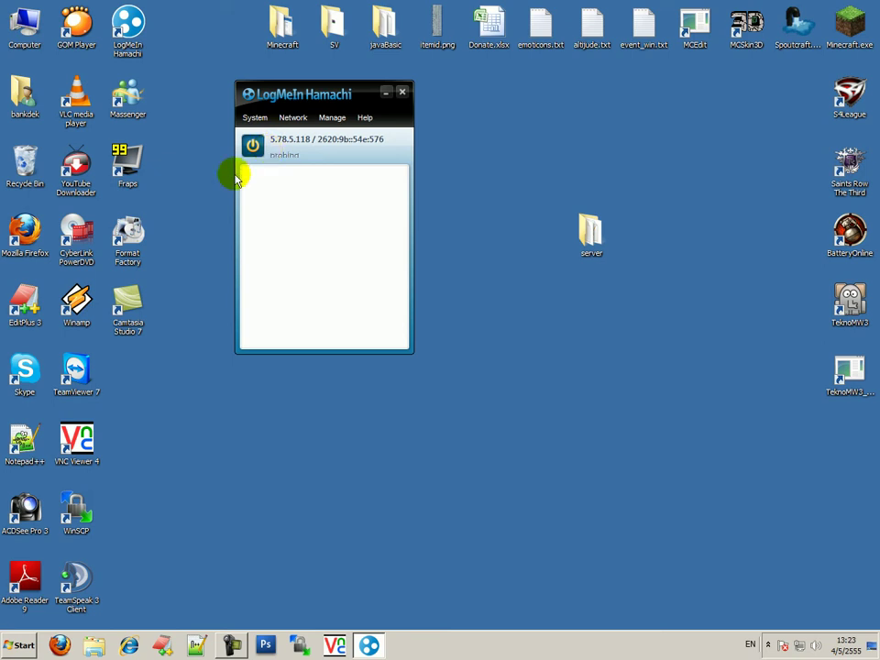
{"action": "left_click", "coordinate": [255, 117]}
{"action": "left_click", "coordinate": [277, 137]}
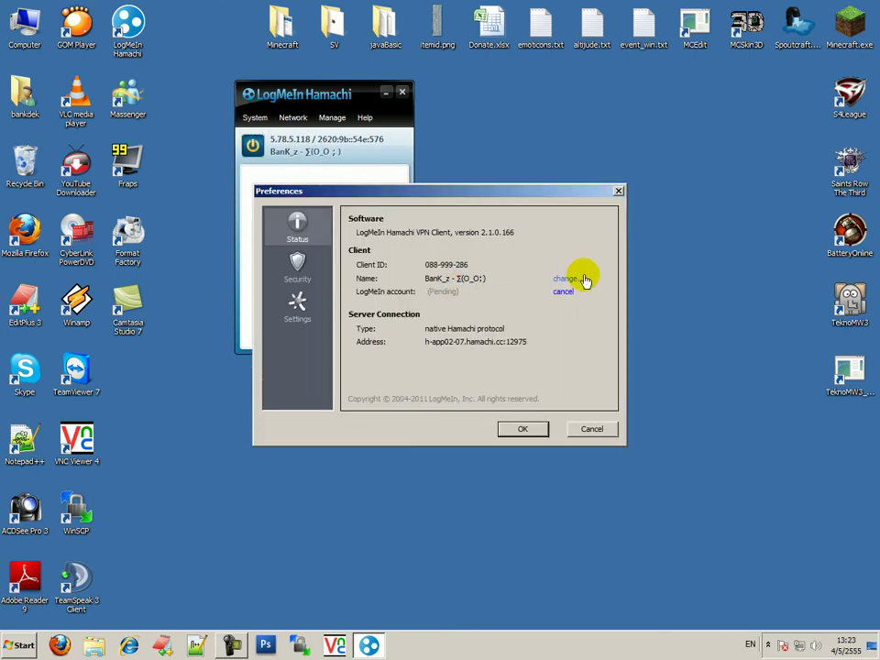
{"action": "left_click", "coordinate": [565, 278]}
{"action": "left_click", "coordinate": [500, 317]}
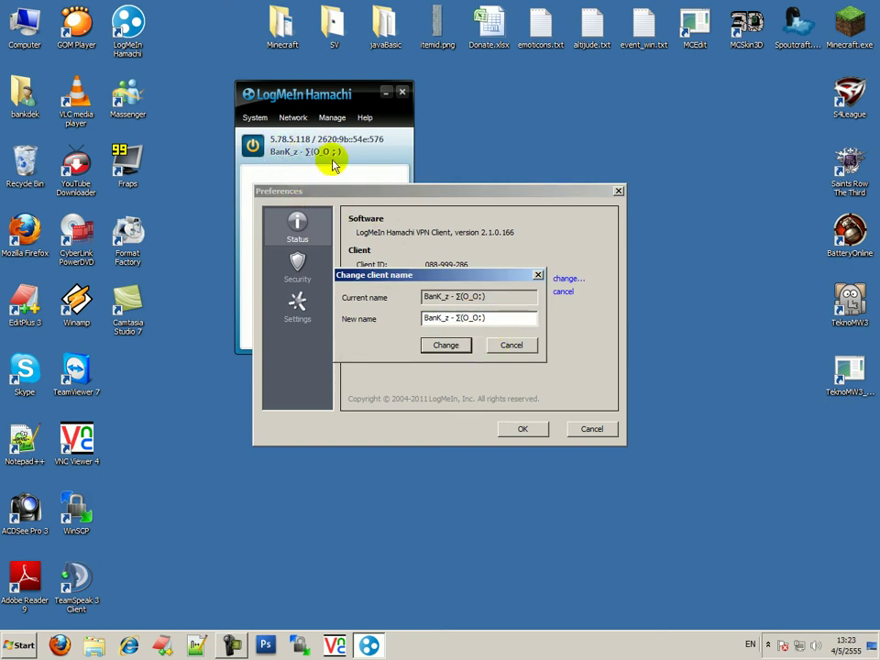
{"action": "left_click", "coordinate": [528, 345]}
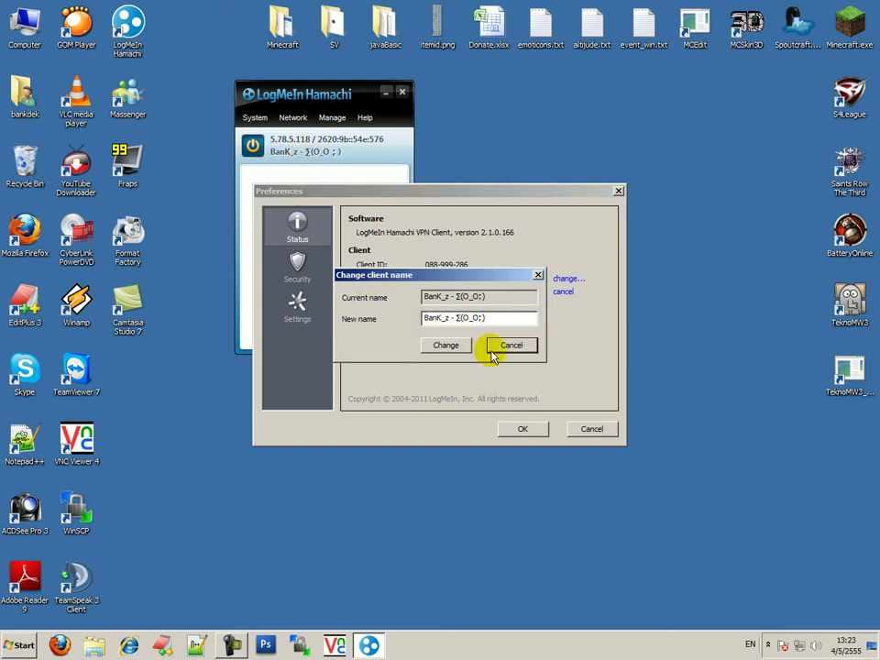
{"action": "left_click", "coordinate": [525, 429]}
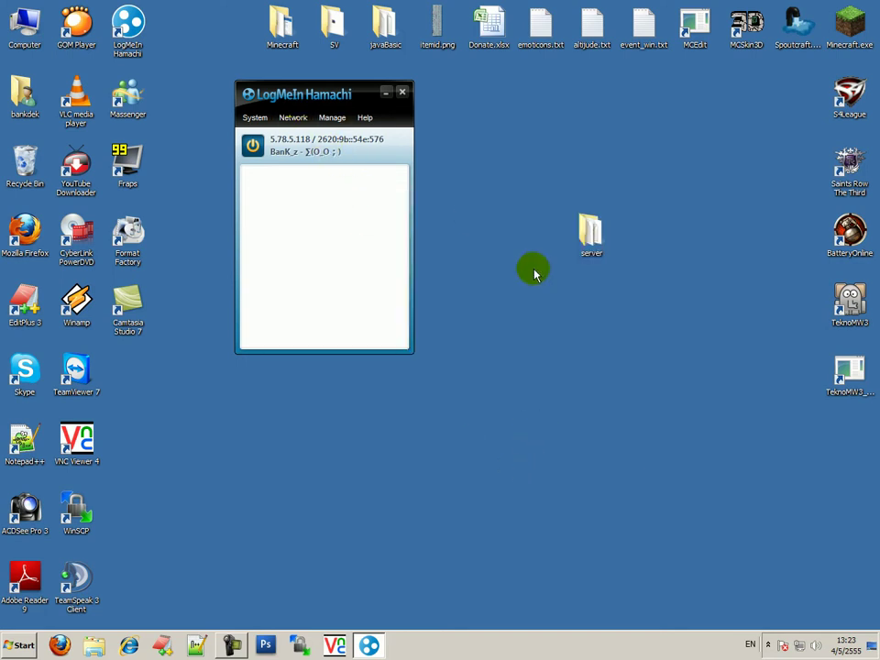
{"action": "left_click", "coordinate": [294, 118]}
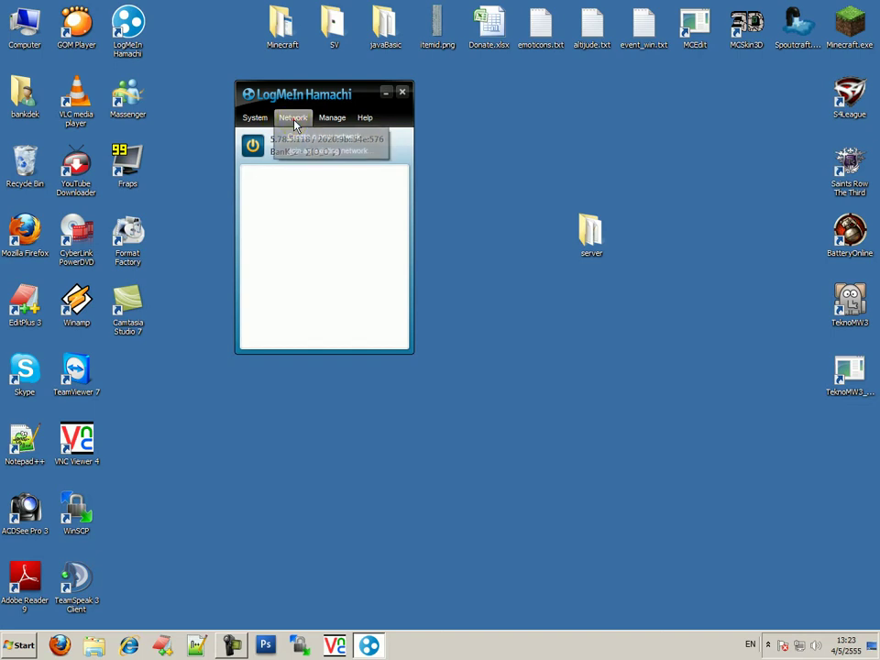
Create a new Hamachi network with ID mc-testserver, protected by a password
{"action": "left_click", "coordinate": [301, 138]}
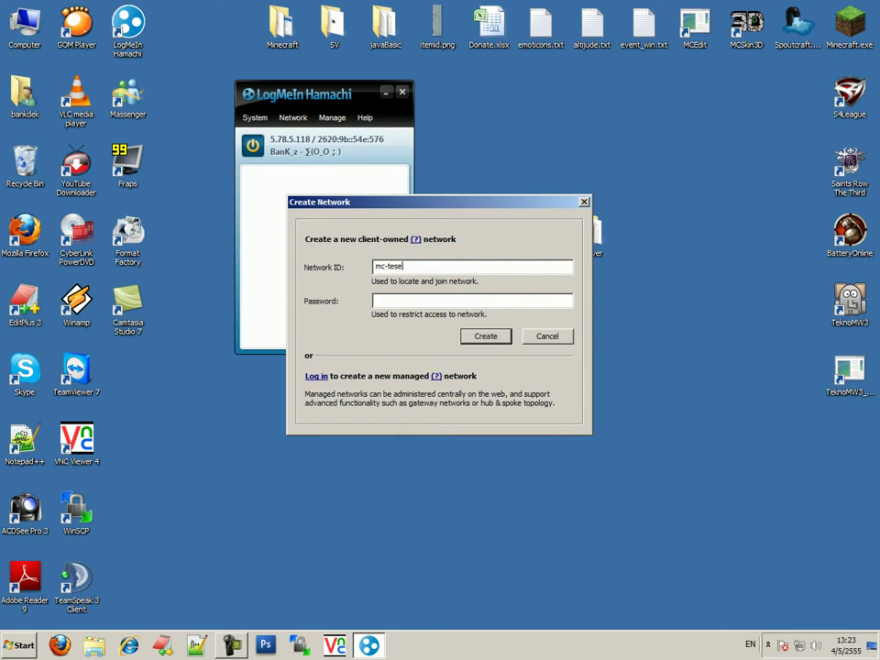
{"action": "left_click", "coordinate": [456, 303]}
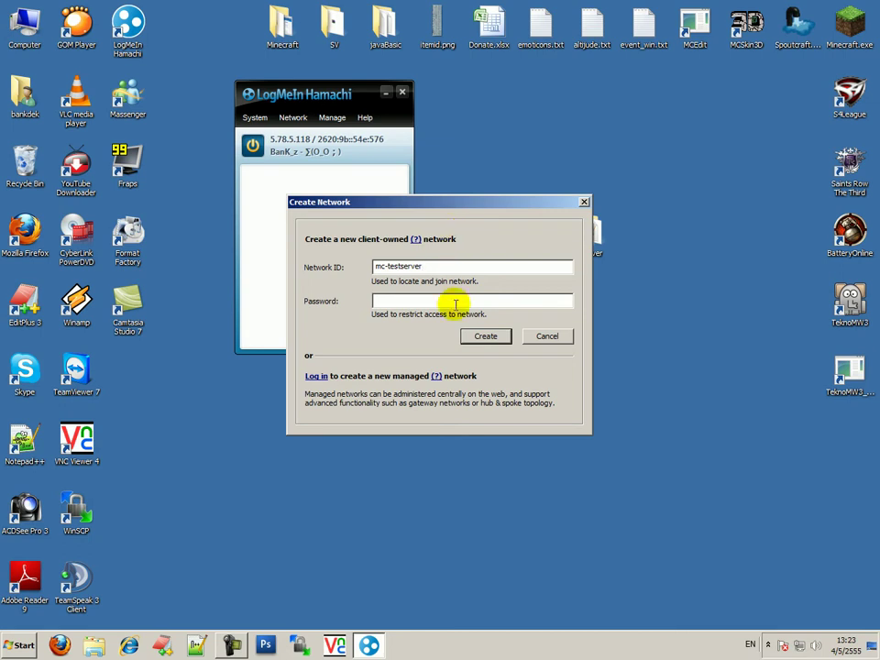
{"action": "type", "text": "123"}
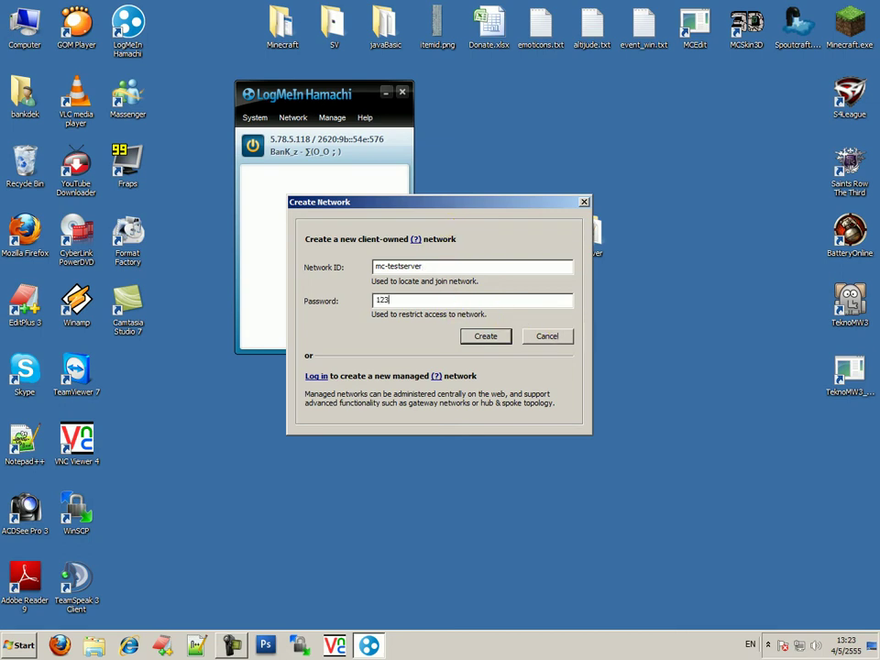
{"action": "type", "text": "456"}
{"action": "key", "text": "BackSpace"}
{"action": "left_click", "coordinate": [478, 336]}
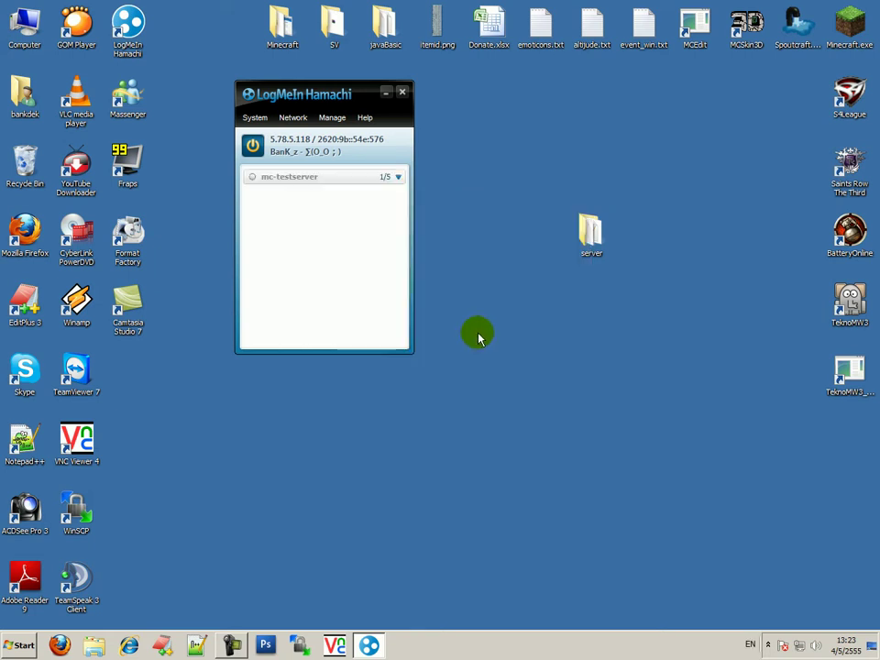
{"action": "left_click", "coordinate": [398, 178]}
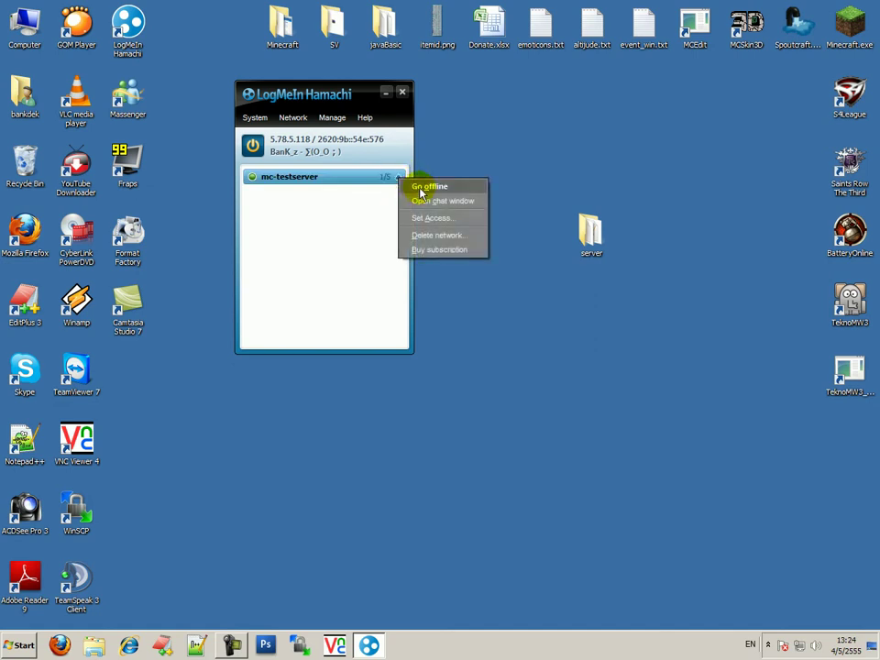
{"action": "left_click", "coordinate": [360, 208]}
{"action": "right_click", "coordinate": [358, 180]}
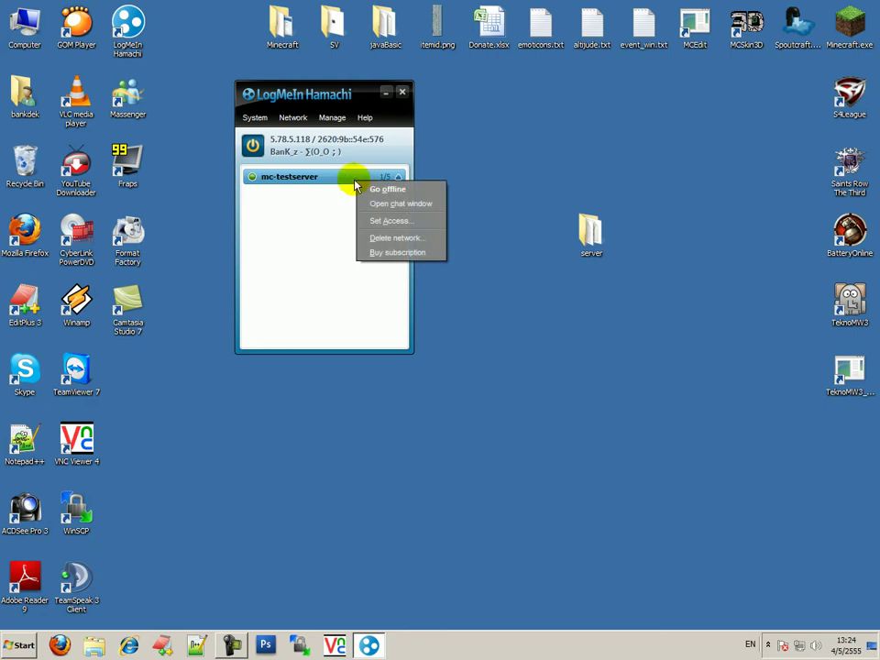
{"action": "left_click", "coordinate": [356, 209]}
{"action": "left_click", "coordinate": [360, 214]}
{"action": "right_click", "coordinate": [358, 179]}
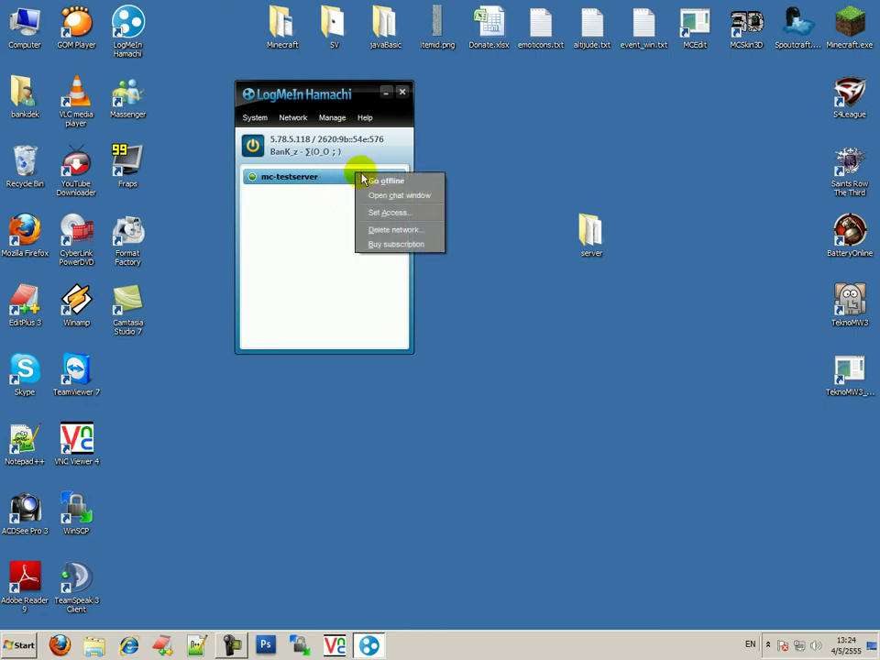
{"action": "left_click", "coordinate": [308, 203]}
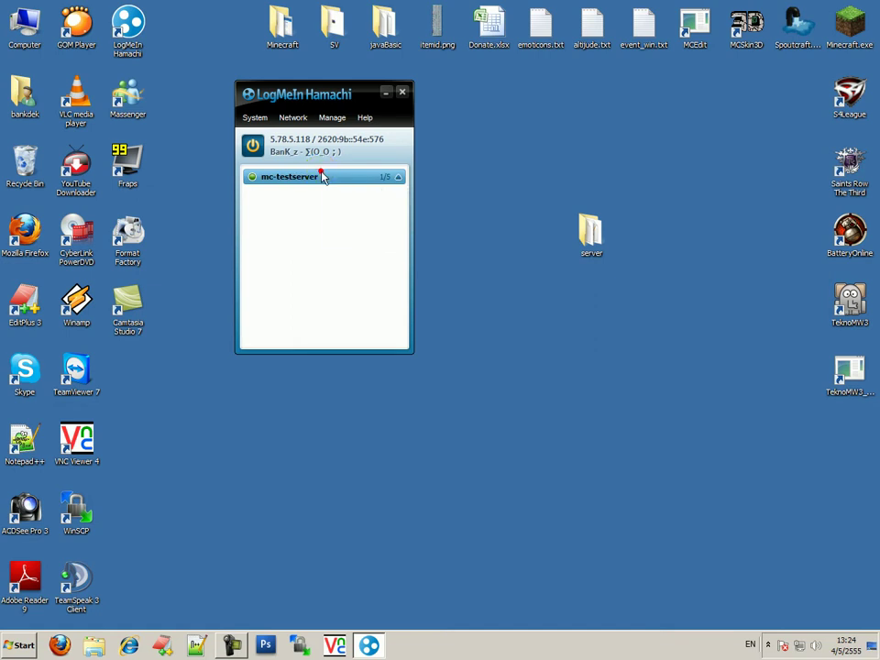
{"action": "right_click", "coordinate": [322, 176]}
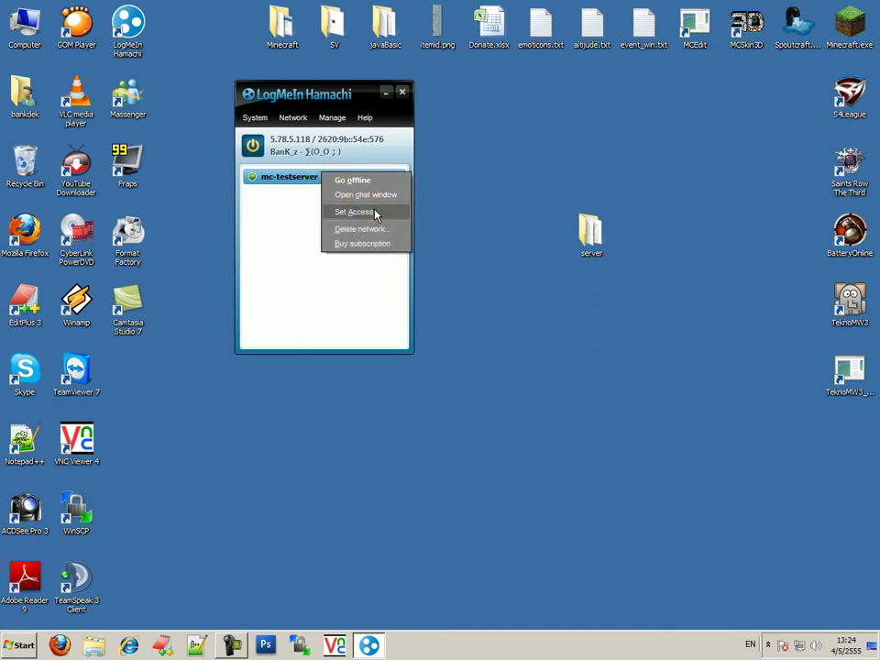
{"action": "left_click", "coordinate": [354, 212]}
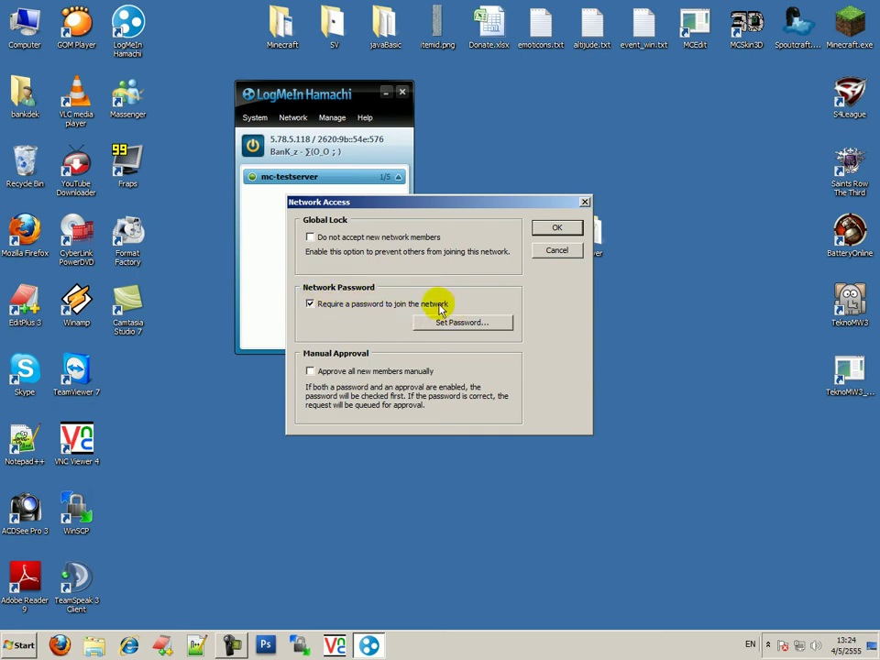
{"action": "left_click", "coordinate": [556, 228]}
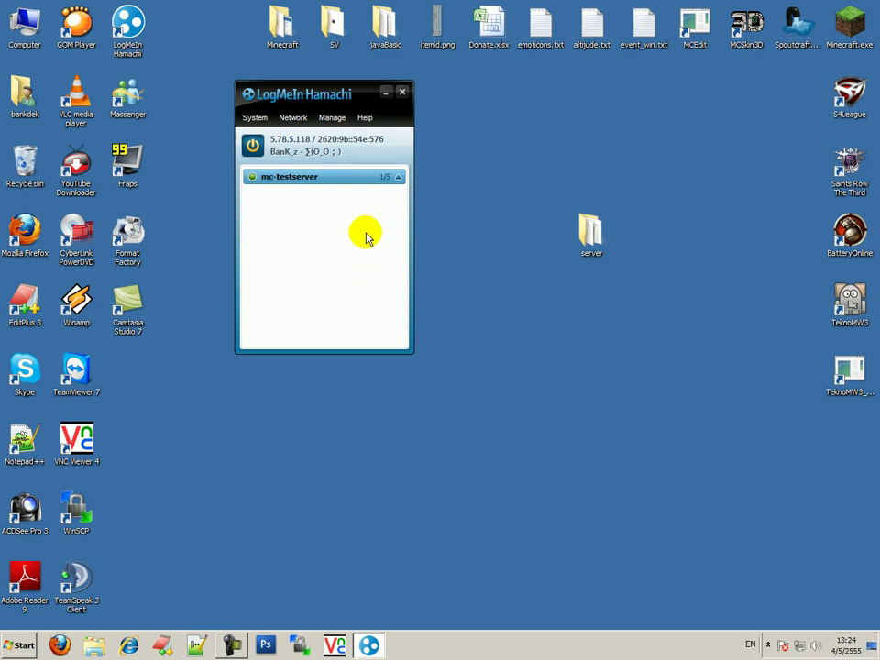
{"action": "right_click", "coordinate": [328, 181]}
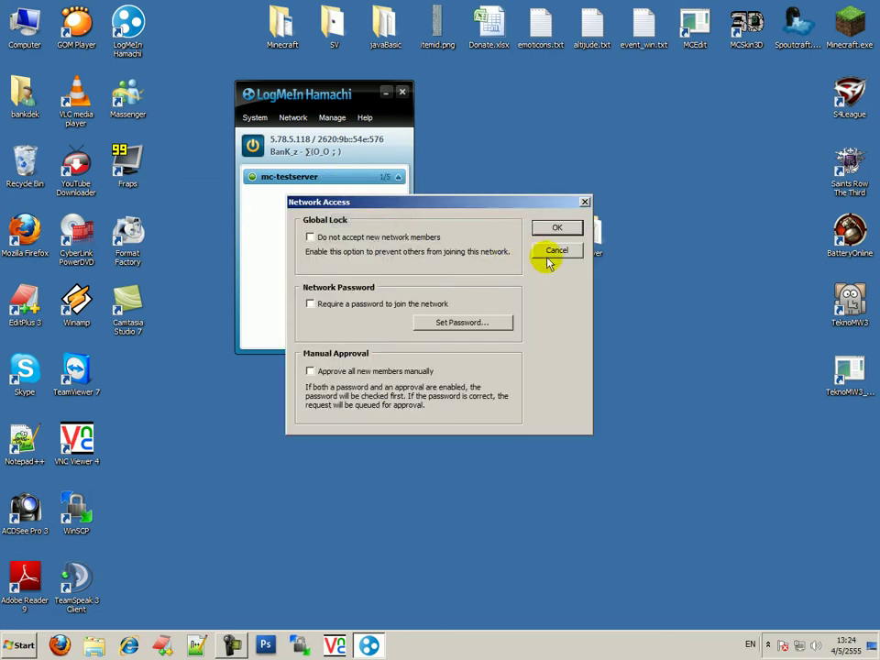
{"action": "left_click", "coordinate": [552, 253]}
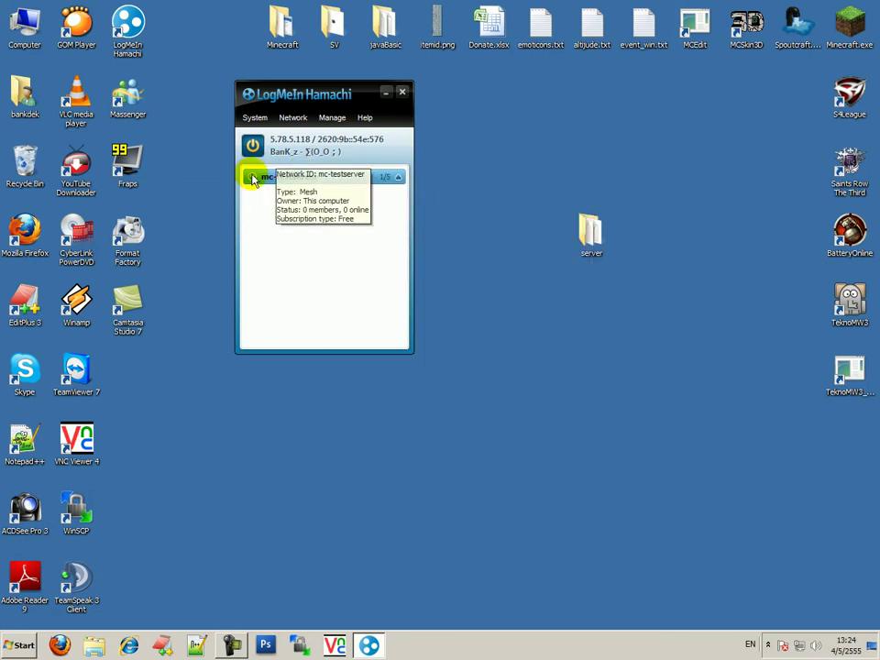
{"action": "mouse_move", "coordinate": [308, 184]}
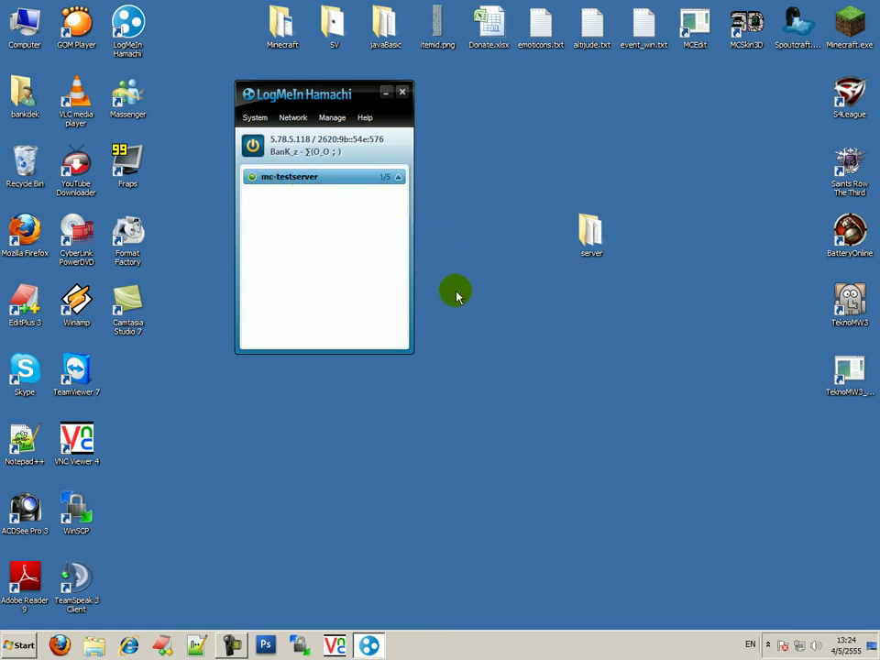
{"action": "left_click", "coordinate": [296, 119]}
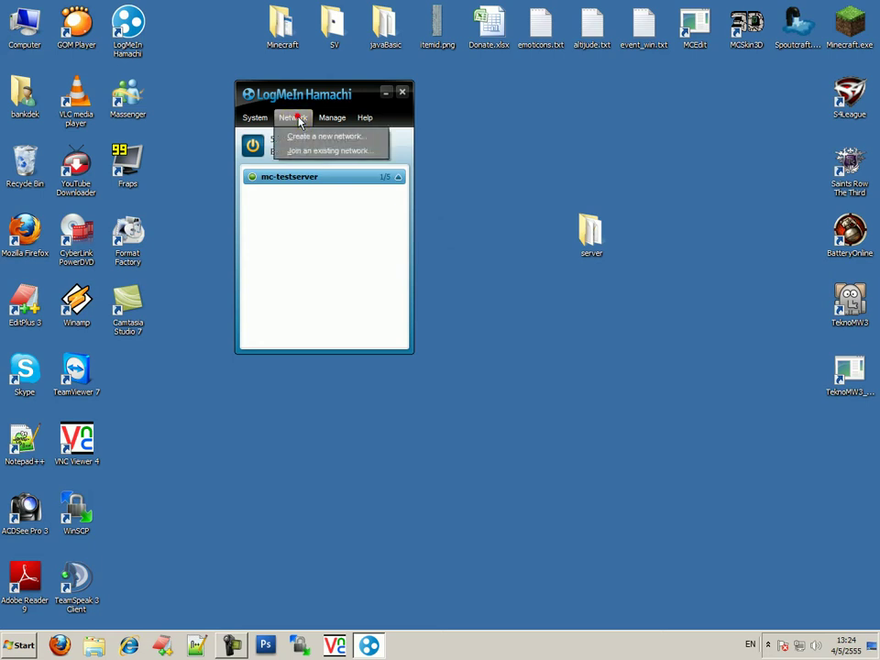
{"action": "left_click", "coordinate": [328, 150]}
{"action": "left_click", "coordinate": [445, 290]}
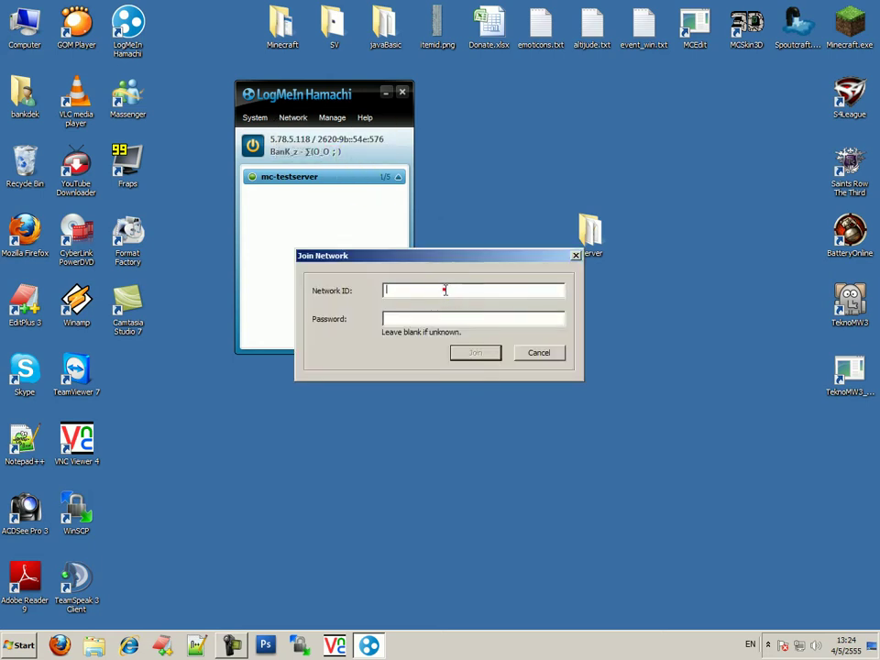
{"action": "type", "text": "mc-testserver"}
{"action": "left_click", "coordinate": [484, 319]}
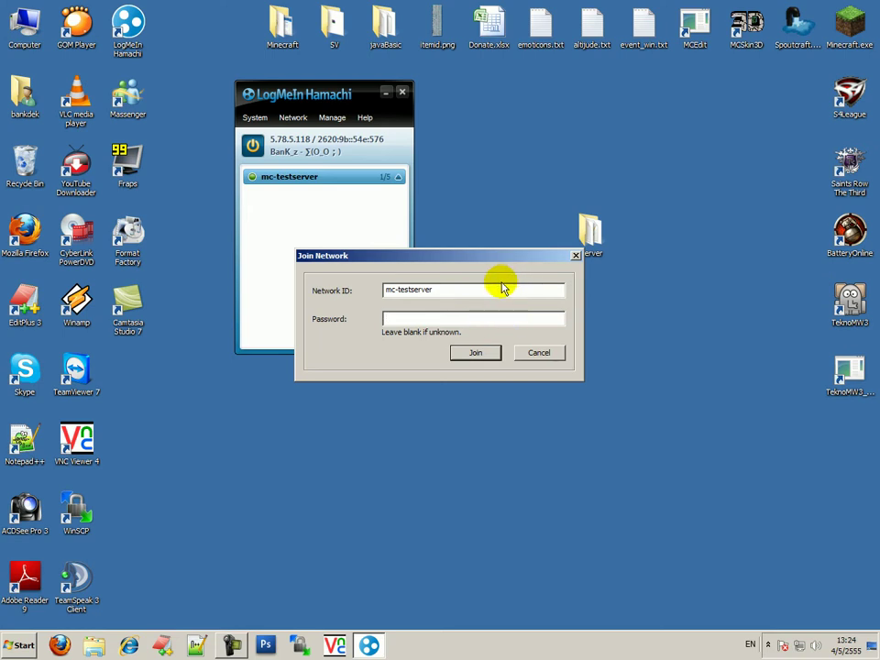
{"action": "left_click", "coordinate": [494, 354]}
{"action": "left_click", "coordinate": [554, 354]}
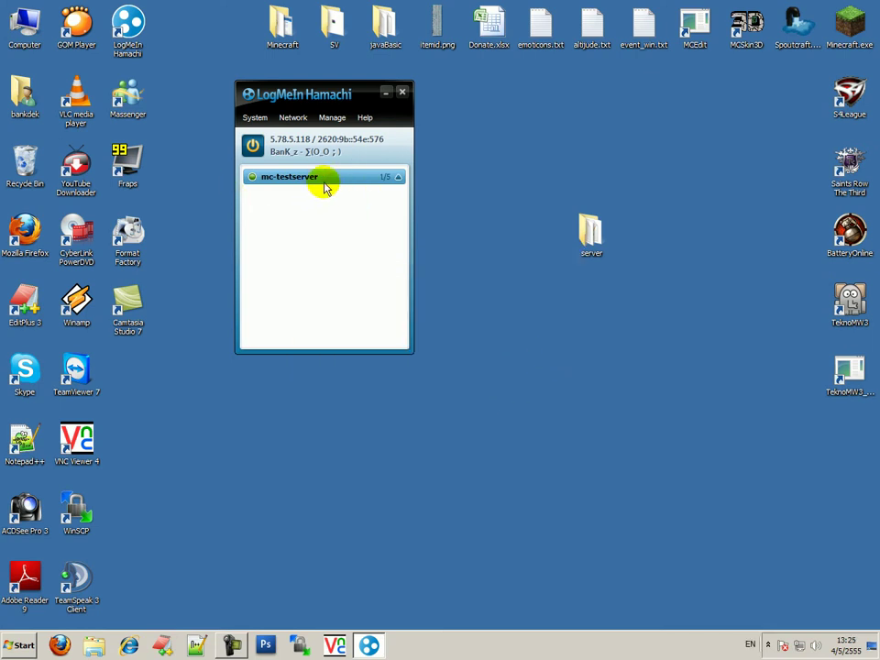
{"action": "mouse_move", "coordinate": [337, 180]}
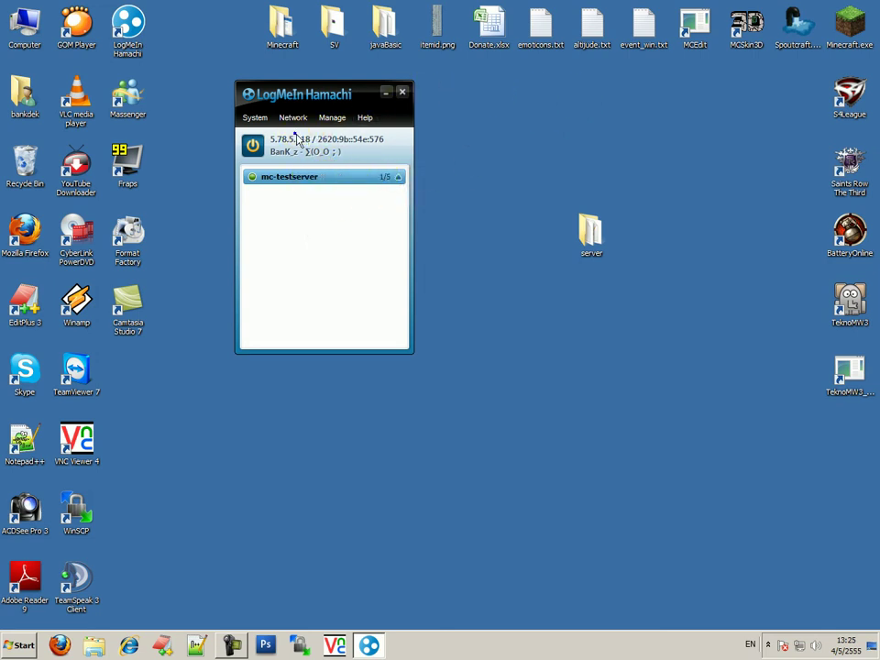
Copy this computer's IPv4 address 5.78.5.118 and send it in the mc-testserver chat
{"action": "right_click", "coordinate": [296, 139]}
{"action": "left_click", "coordinate": [310, 149]}
{"action": "right_click", "coordinate": [376, 182]}
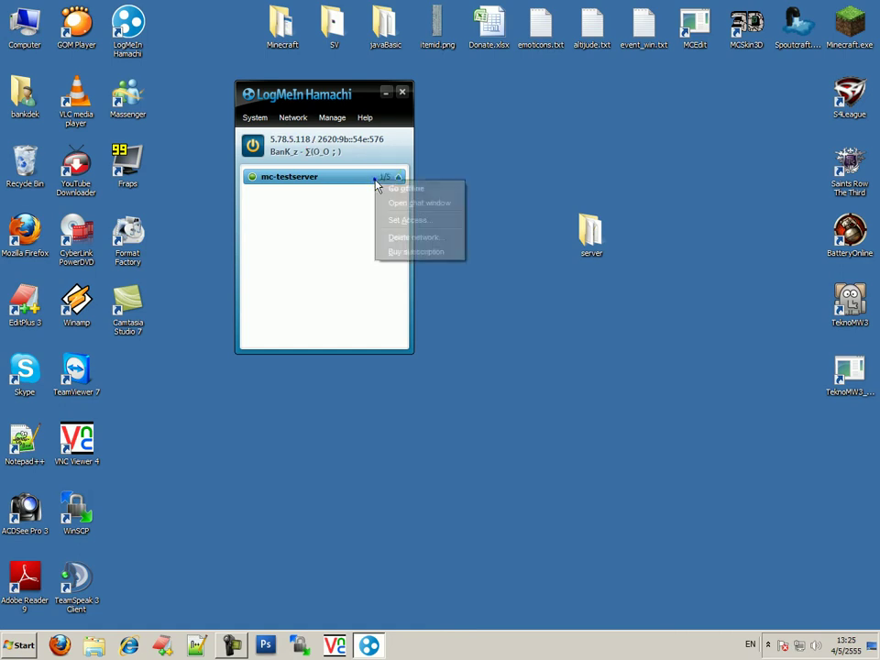
{"action": "left_click", "coordinate": [395, 204]}
{"action": "left_click", "coordinate": [368, 409]}
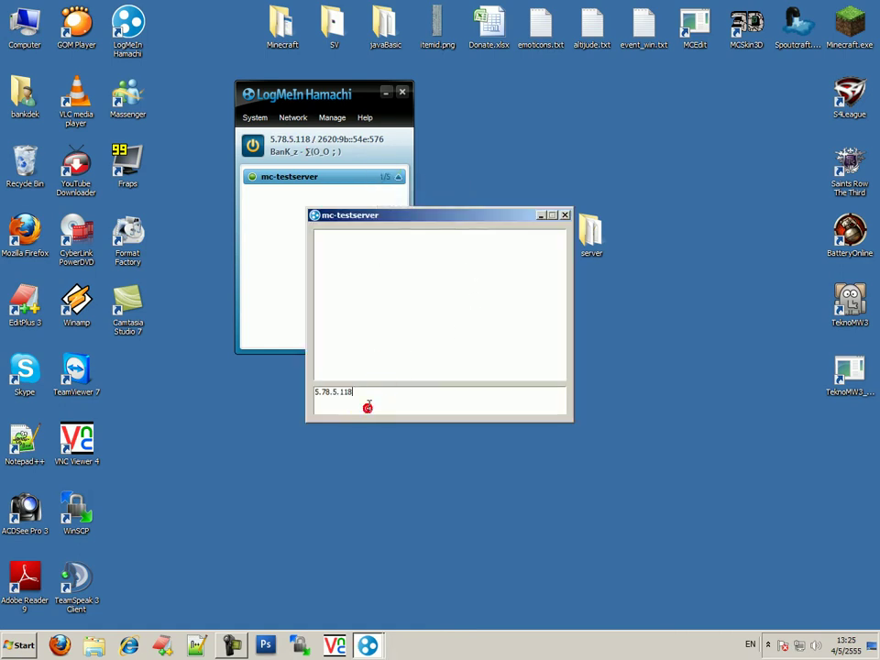
{"action": "key", "text": "Return"}
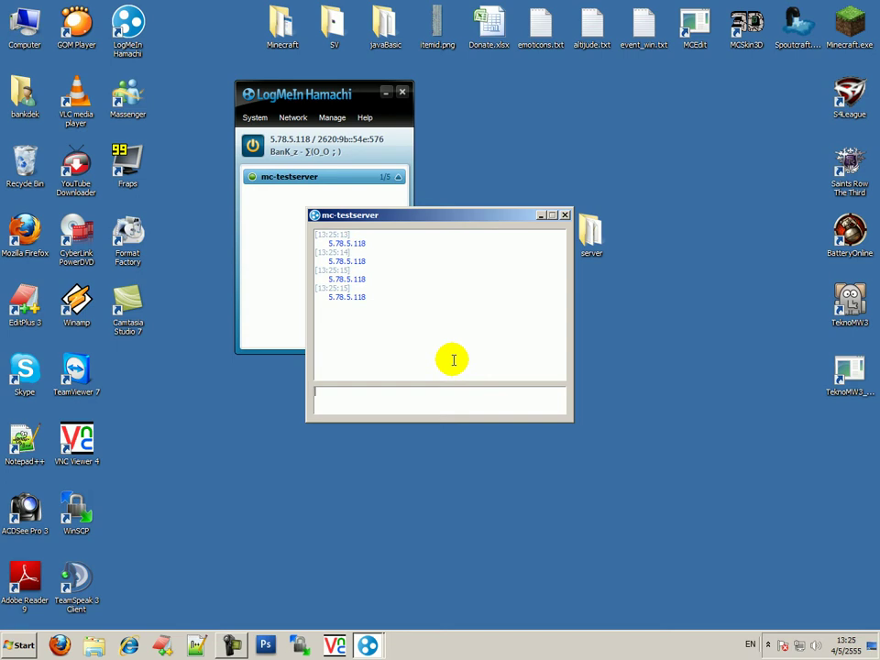
Refresh the desktop and log in to the Minecraft launcher
{"action": "right_click", "coordinate": [531, 171]}
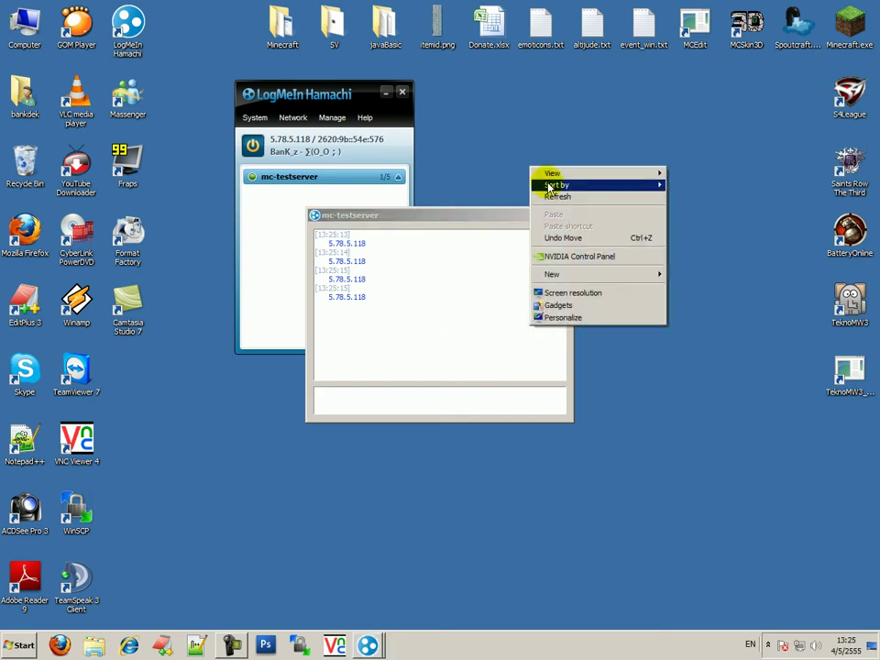
{"action": "left_click", "coordinate": [553, 195]}
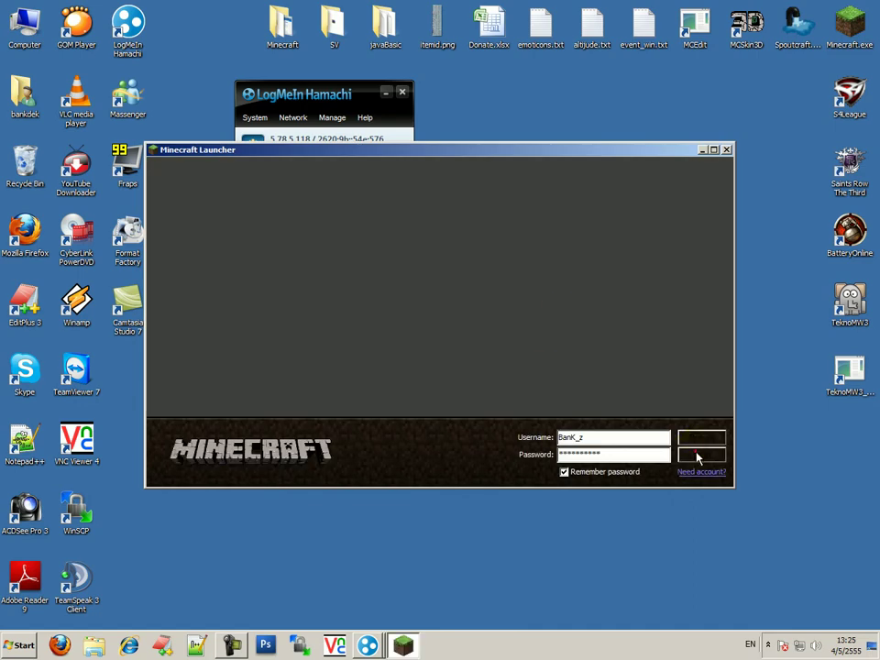
{"action": "left_click", "coordinate": [700, 456]}
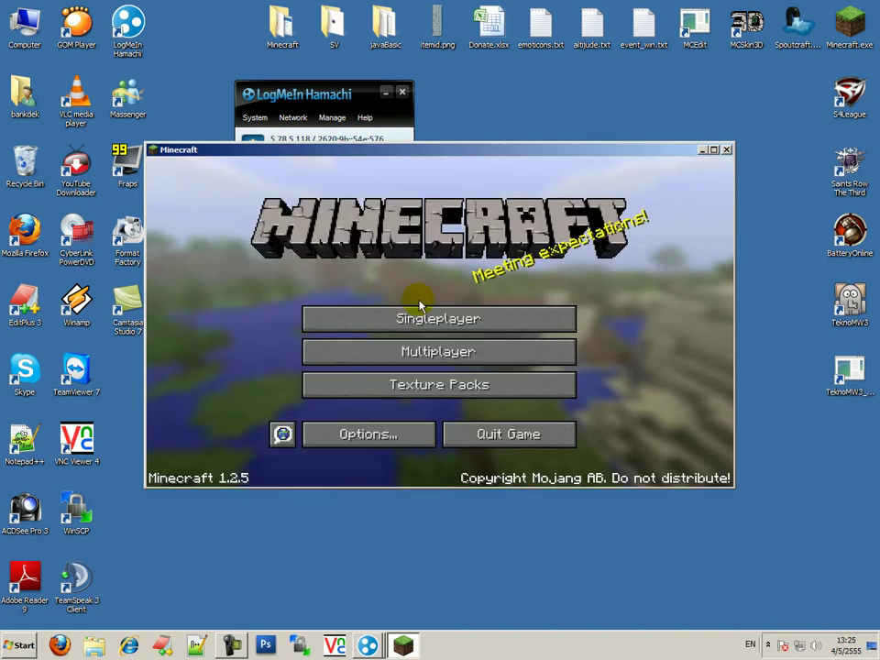
Add a multiplayer server entry at 5.78.5.118, select it, and close the Hamachi chat
{"action": "left_click", "coordinate": [438, 352]}
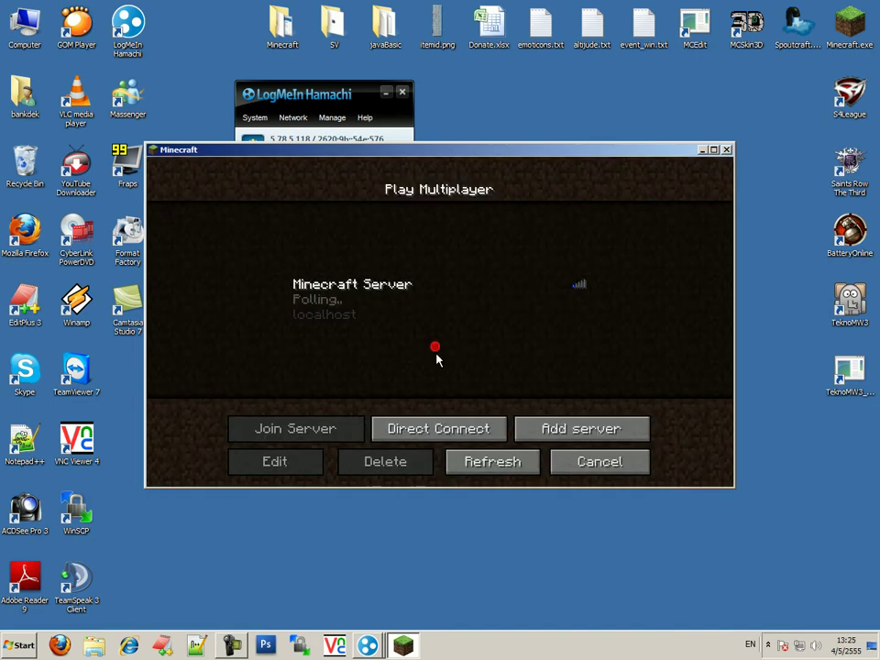
{"action": "left_click", "coordinate": [580, 421]}
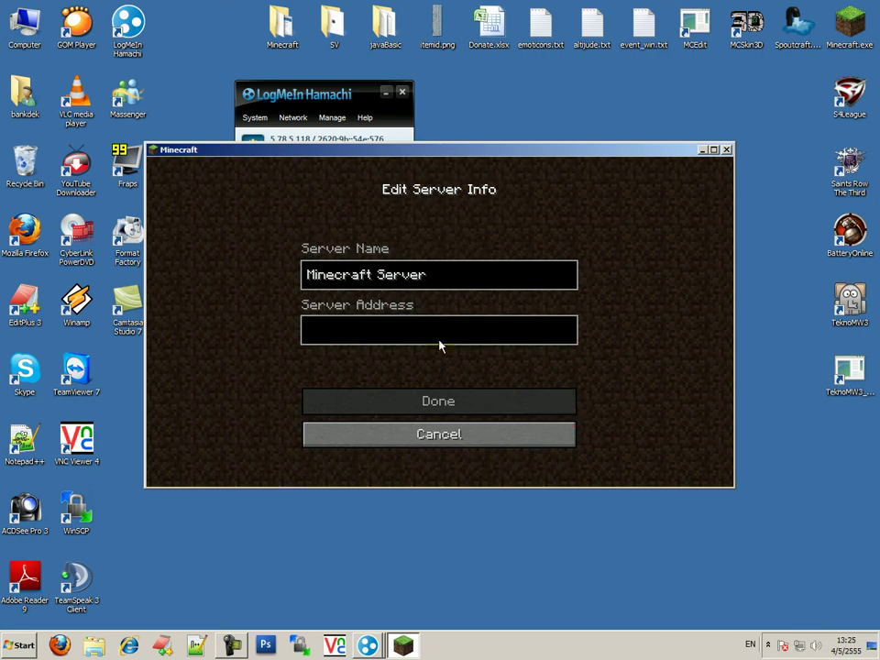
{"action": "type", "text": "5.78.5.118"}
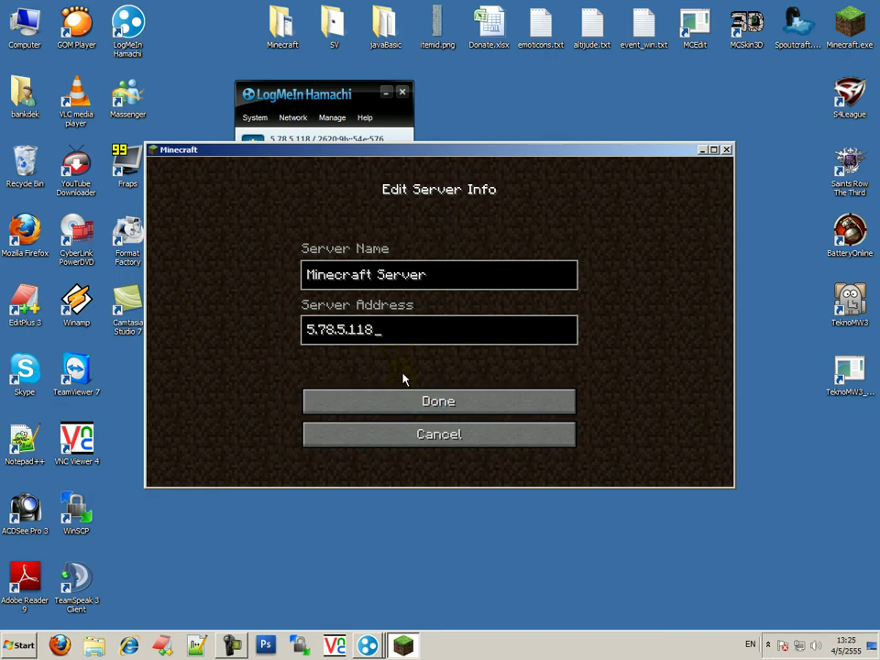
{"action": "left_click", "coordinate": [456, 413]}
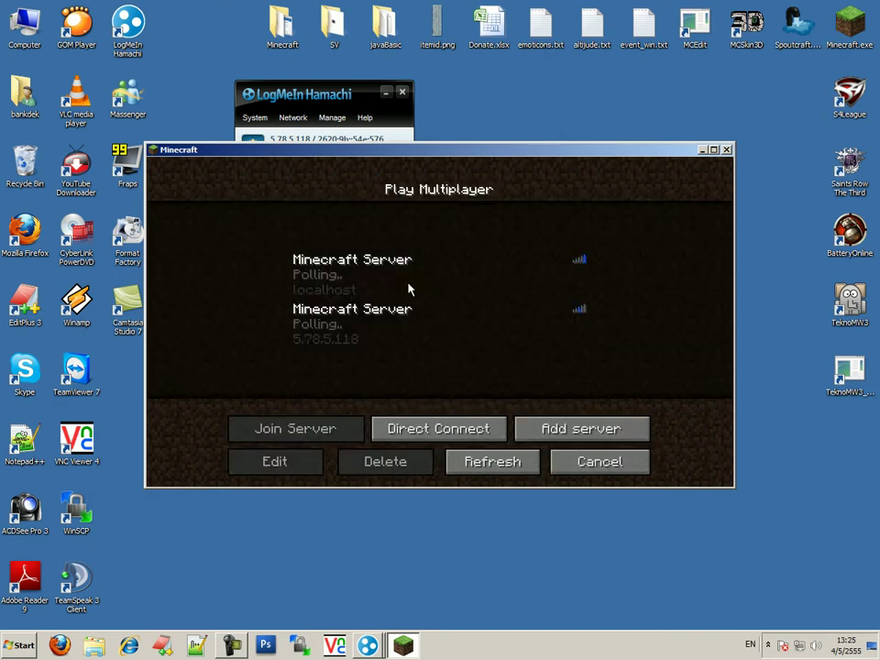
{"action": "left_click", "coordinate": [390, 316]}
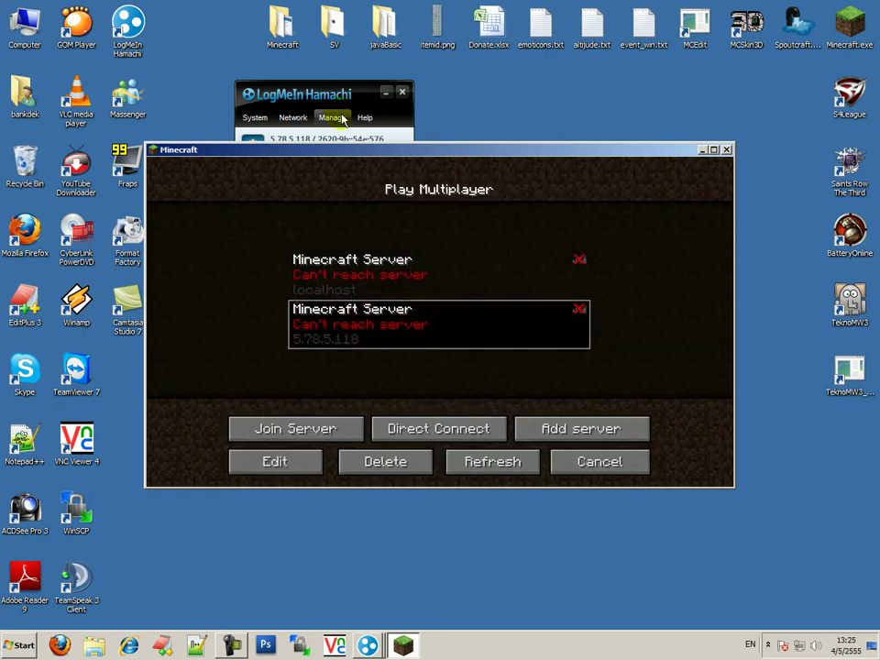
{"action": "left_click_drag", "start_coordinate": [431, 157], "coordinate": [439, 378]}
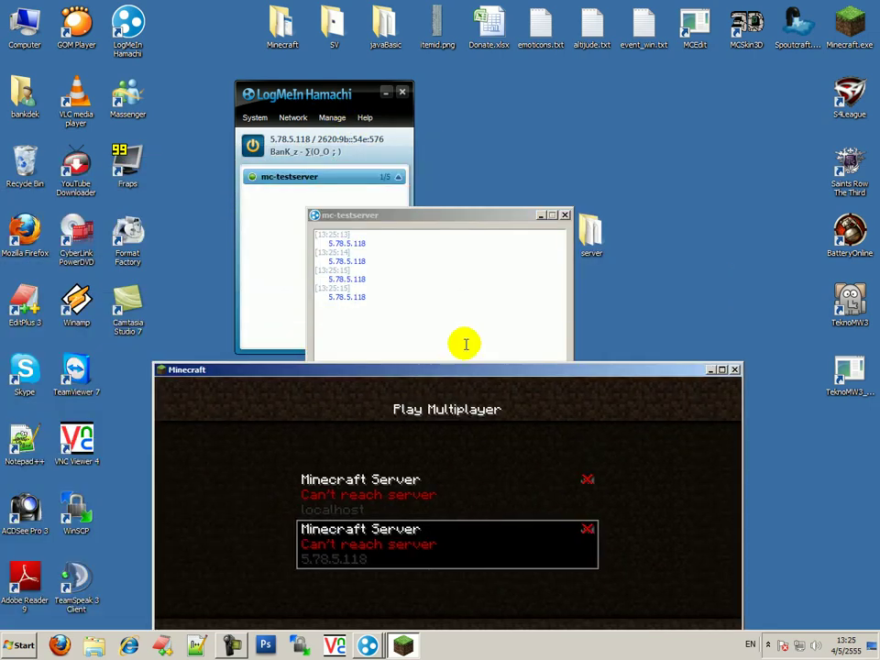
{"action": "left_click", "coordinate": [565, 217]}
Run start.bat from the server folder and snap the CraftBukkit console to the left half
{"action": "double_click", "coordinate": [591, 240]}
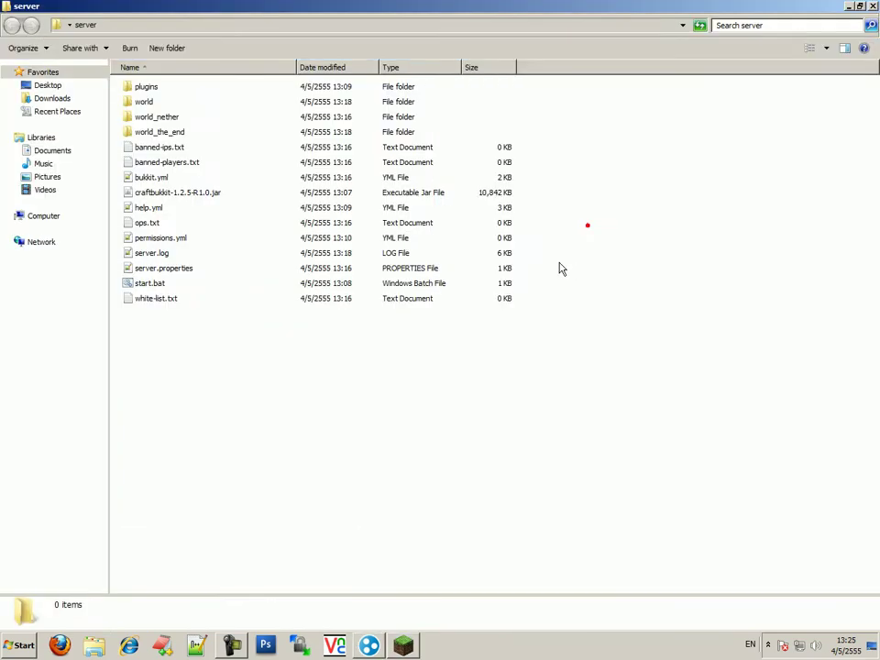
{"action": "double_click", "coordinate": [149, 283]}
{"action": "left_click", "coordinate": [335, 7]}
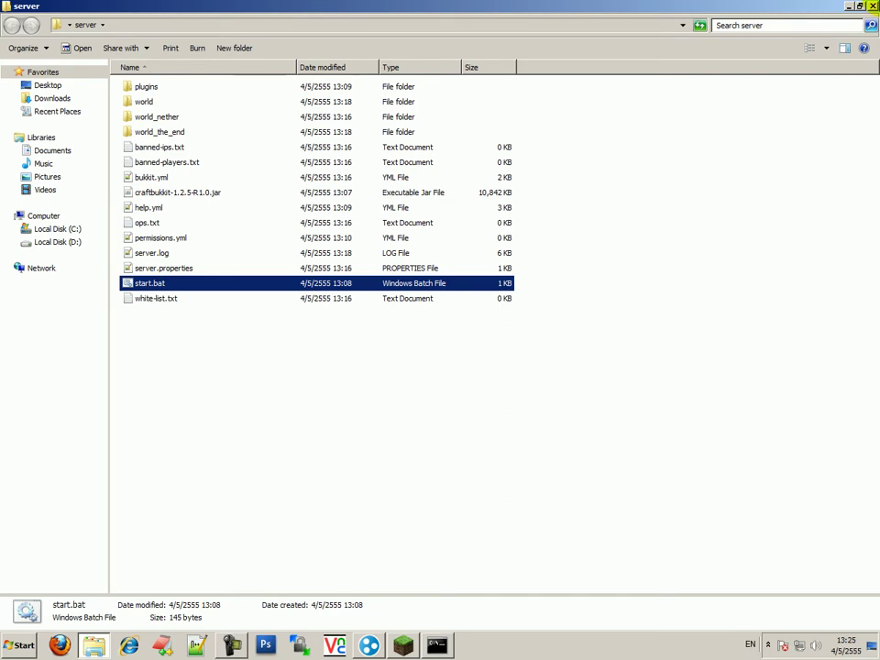
{"action": "key", "text": "alt+F4"}
{"action": "left_click_drag", "start_coordinate": [456, 135], "coordinate": [2, 137]}
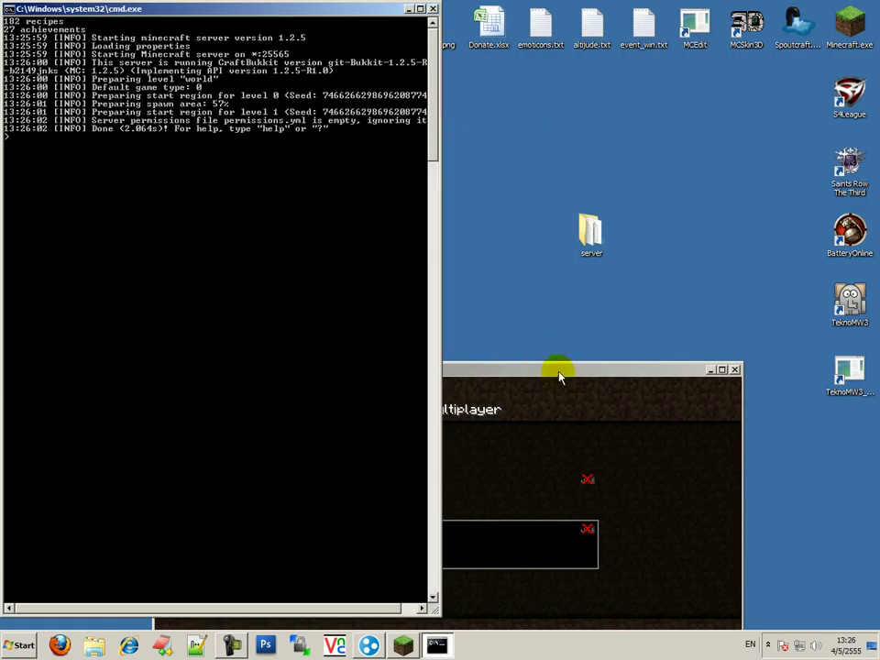
{"action": "left_click_drag", "start_coordinate": [560, 366], "coordinate": [587, 193]}
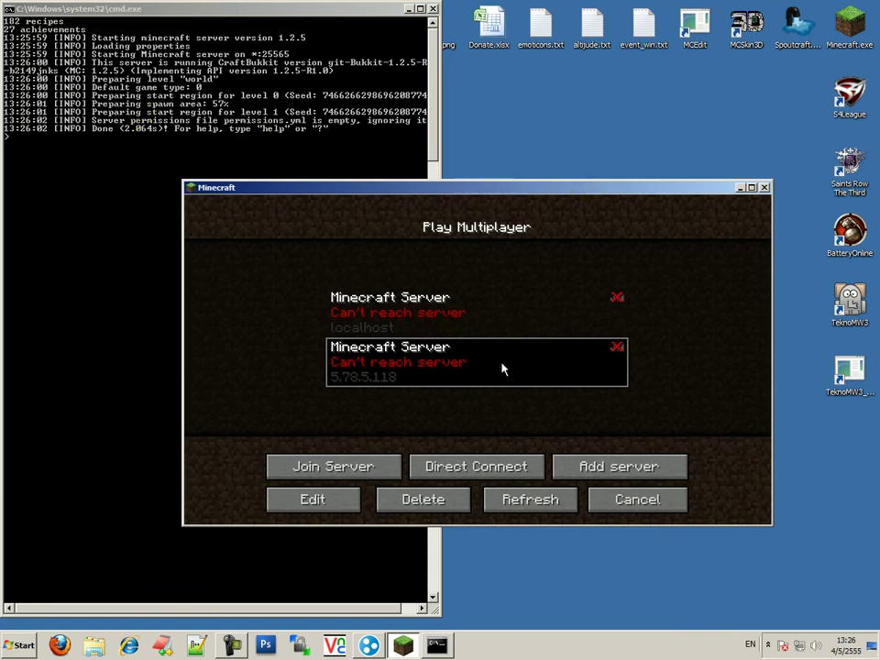
Refresh the server list, join the 5.78.5.118 Test server, and pause the game
{"action": "left_click", "coordinate": [506, 499]}
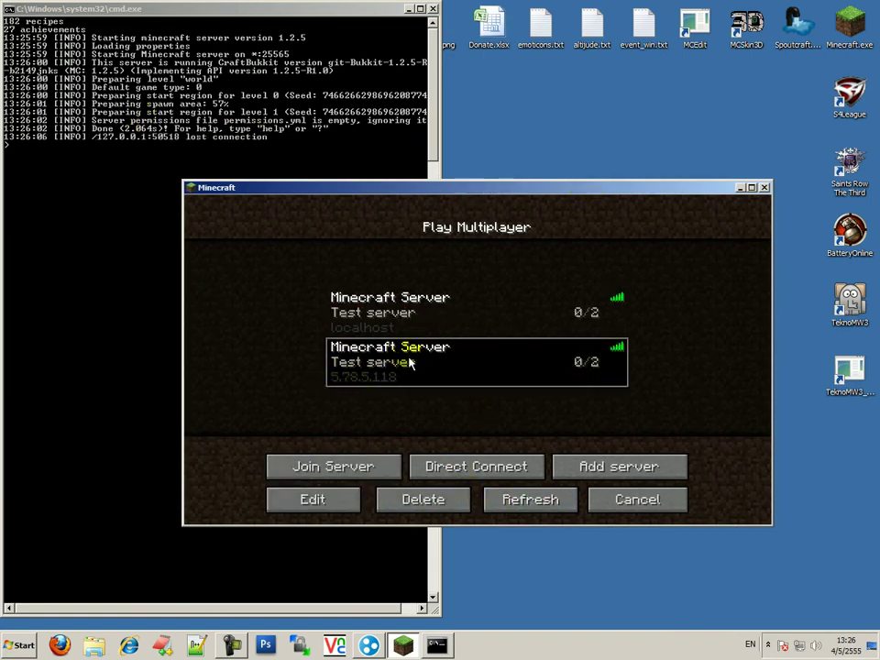
{"action": "double_click", "coordinate": [411, 363]}
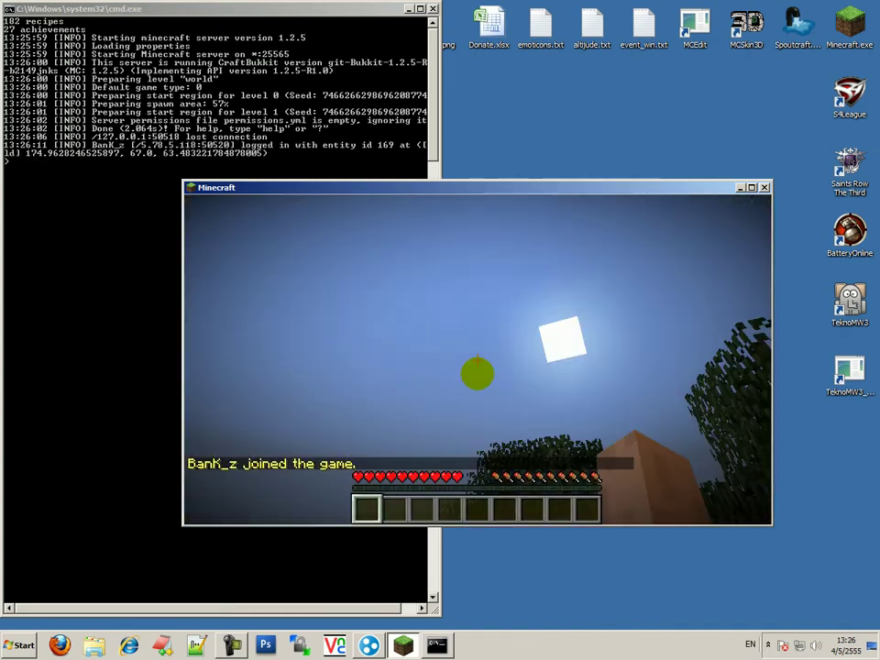
{"action": "key", "text": "Escape"}
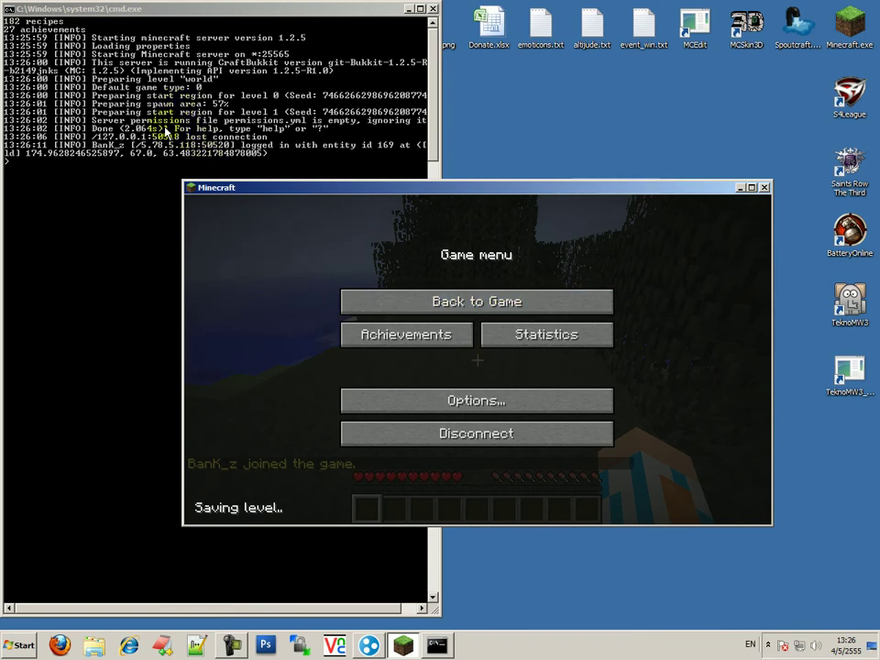
{"action": "left_click", "coordinate": [165, 129]}
Mark and copy the player's IP address from the console's login line
{"action": "right_click", "coordinate": [147, 152]}
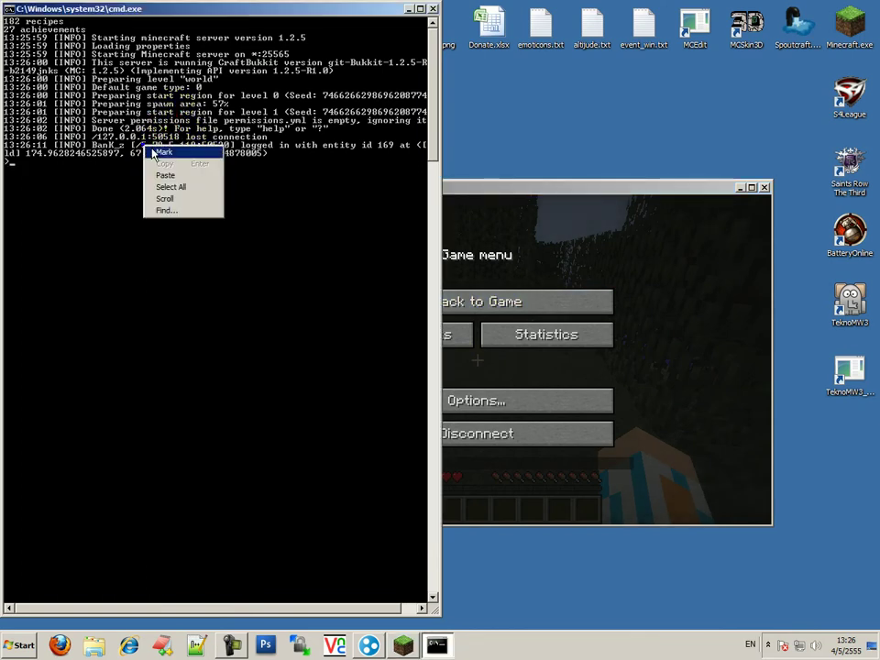
{"action": "left_click", "coordinate": [164, 152]}
{"action": "left_click_drag", "start_coordinate": [136, 144], "coordinate": [177, 147]}
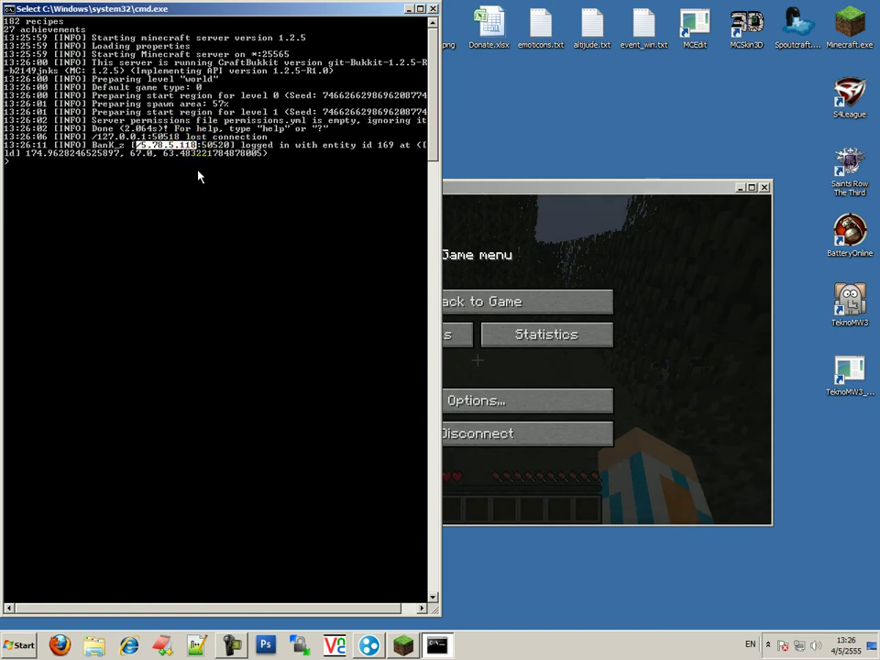
{"action": "key", "text": "Return"}
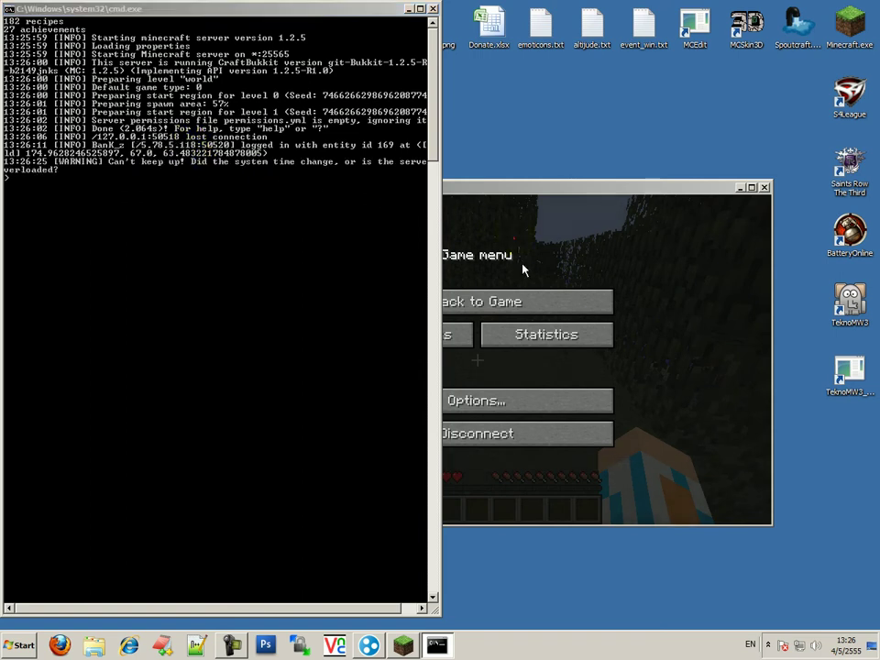
{"action": "left_click", "coordinate": [523, 267]}
Resume Minecraft, walk up to and hit the chicken, then disconnect from the server
{"action": "left_click", "coordinate": [118, 142]}
{"action": "right_click", "coordinate": [112, 133]}
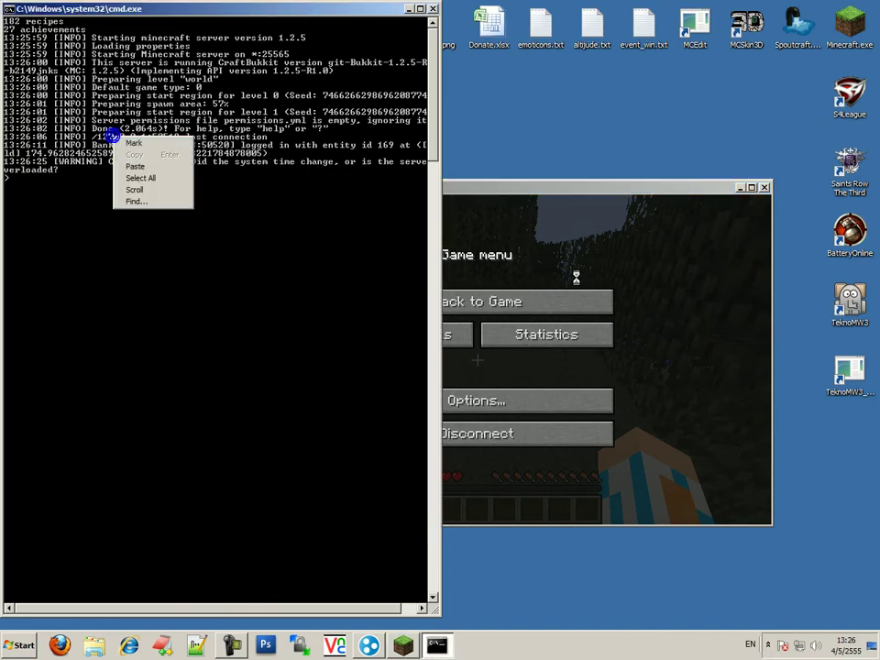
{"action": "left_click", "coordinate": [543, 331]}
{"action": "left_click", "coordinate": [519, 301]}
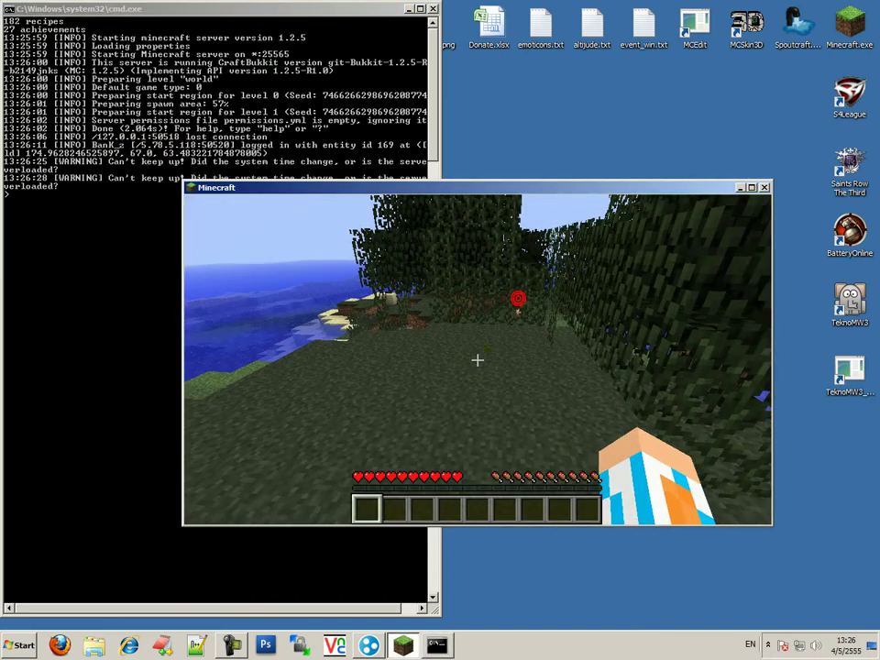
{"action": "key", "text": "w"}
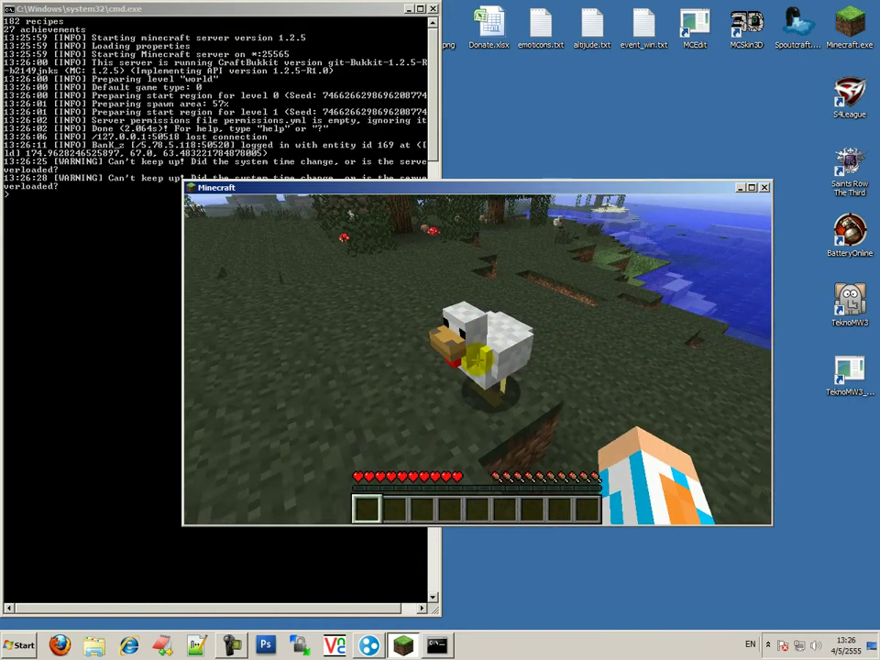
{"action": "left_click", "coordinate": [477, 360]}
{"action": "key", "text": "Escape"}
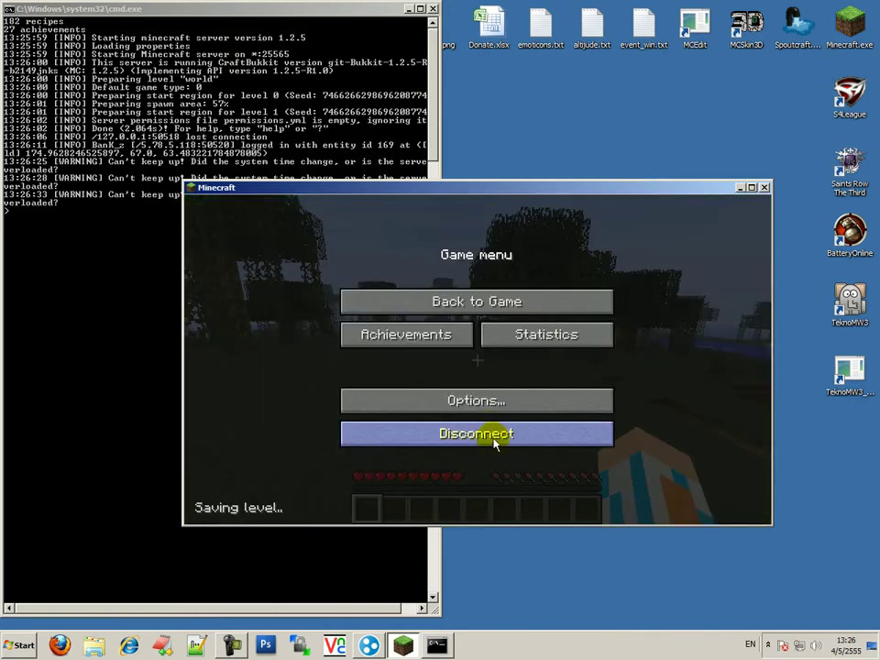
{"action": "left_click", "coordinate": [499, 435]}
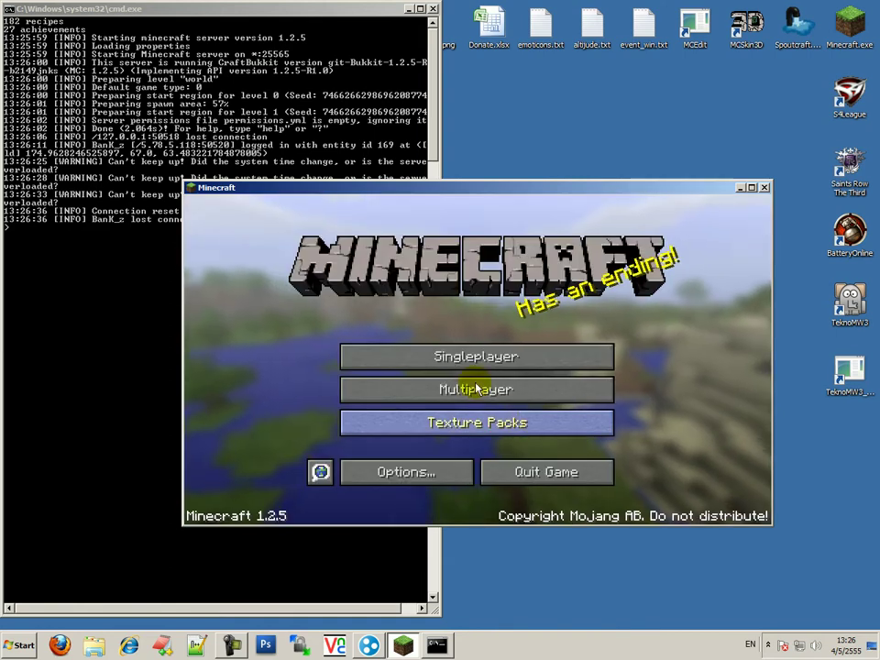
Mark and copy the warning lines in the CraftBukkit console
{"action": "left_click", "coordinate": [219, 94]}
{"action": "right_click", "coordinate": [120, 169]}
{"action": "left_click", "coordinate": [138, 172]}
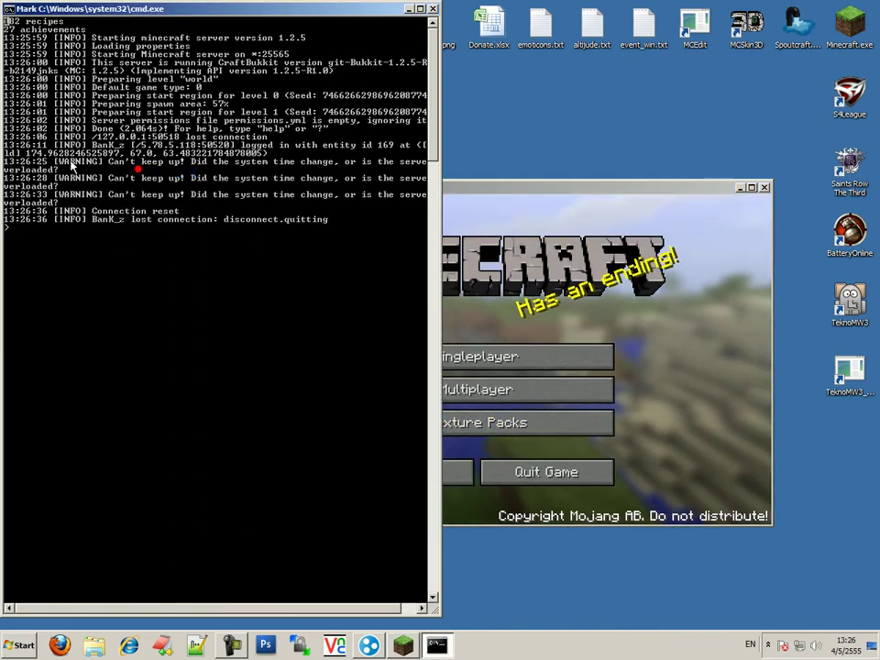
{"action": "left_click_drag", "start_coordinate": [4, 147], "coordinate": [427, 171]}
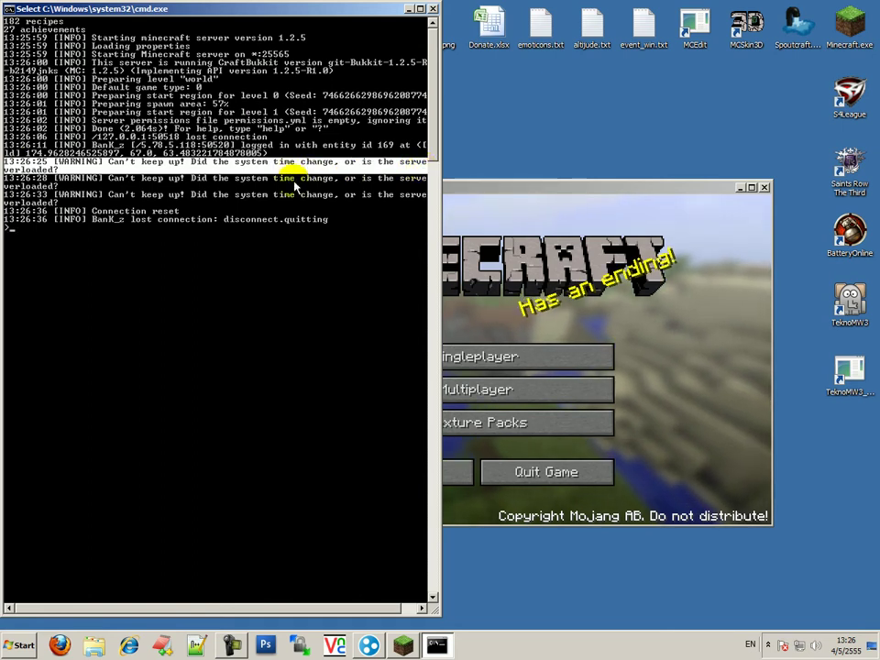
{"action": "key", "text": "Return"}
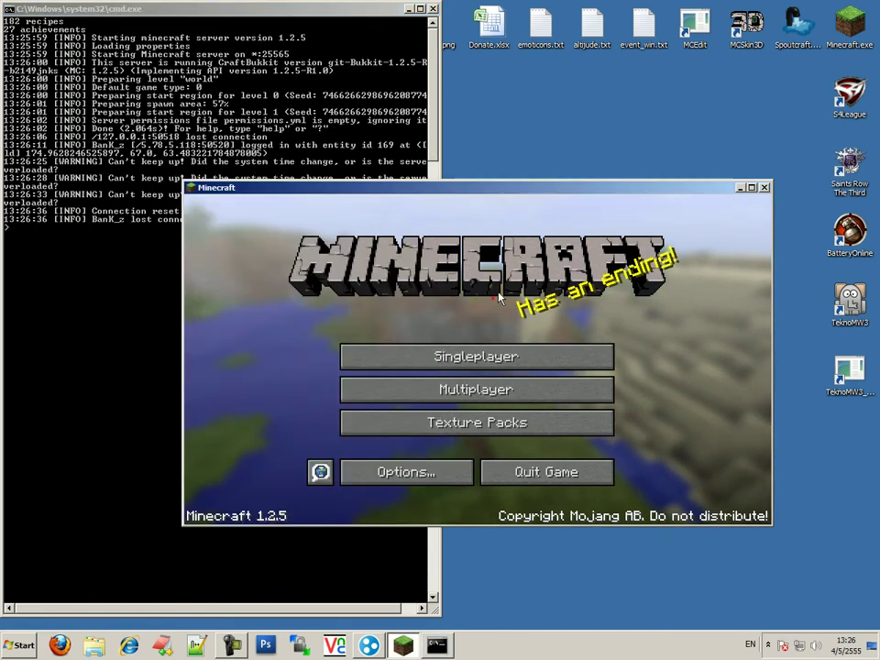
Stop the server with the stop command, quit Minecraft and refresh the desktop
{"action": "type", "text": "stop"}
{"action": "key", "text": "Return"}
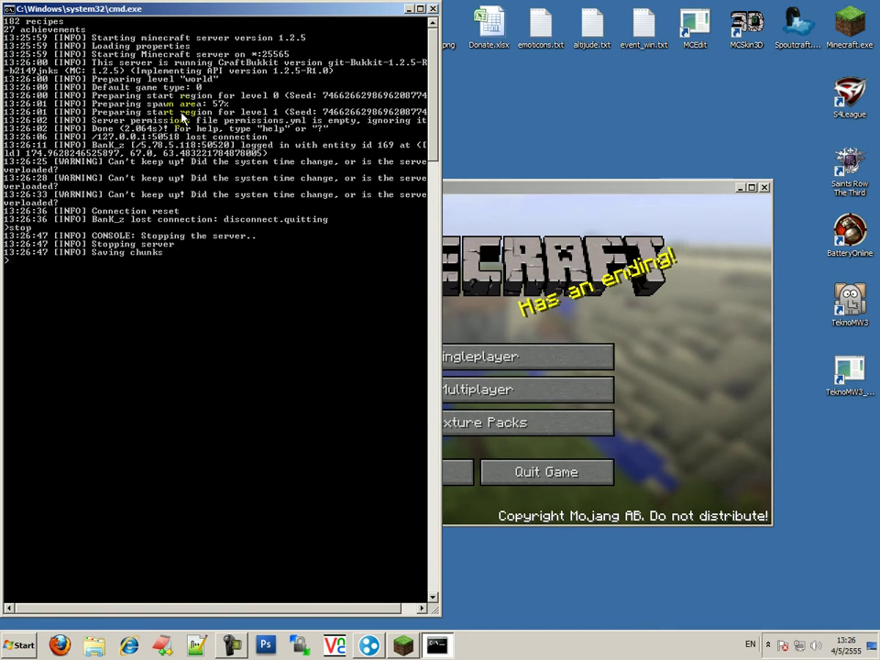
{"action": "left_click", "coordinate": [521, 473]}
{"action": "right_click", "coordinate": [516, 314]}
{"action": "left_click", "coordinate": [546, 340]}
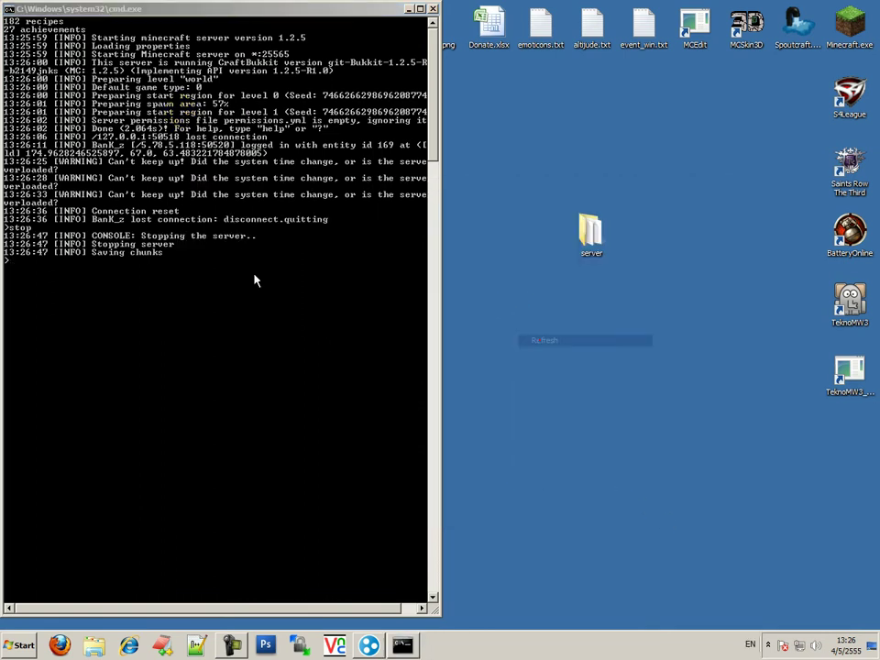
{"action": "left_click", "coordinate": [119, 261]}
Close the finished console and load the Bukkit plugin list from the site root
{"action": "key", "text": "Return"}
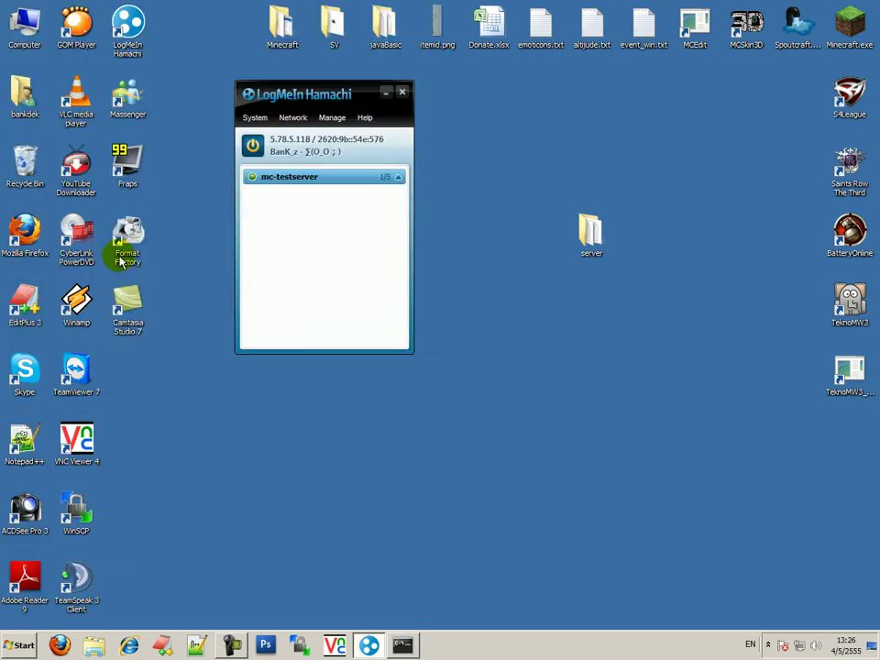
{"action": "left_click", "coordinate": [298, 431]}
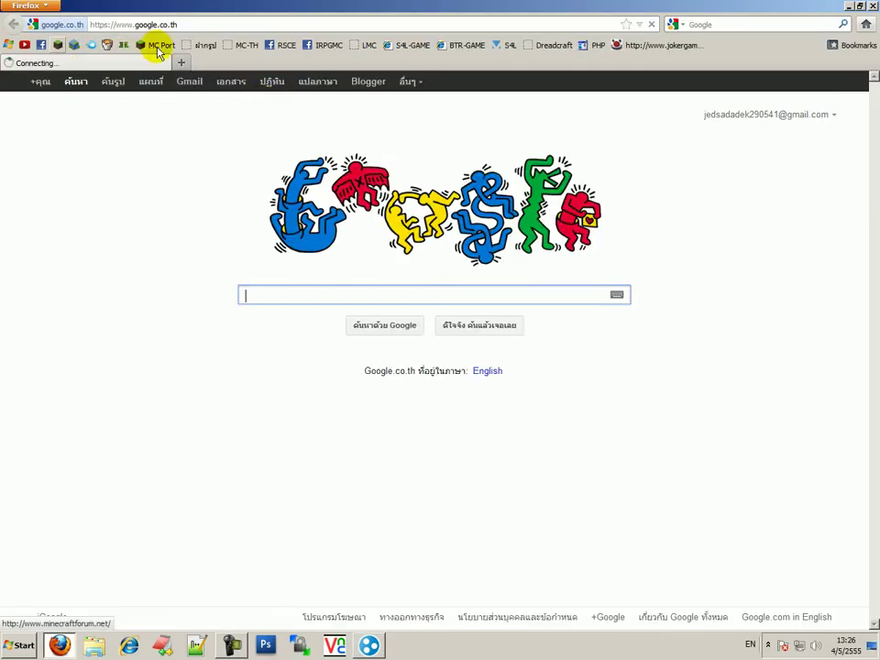
{"action": "left_click", "coordinate": [186, 48]}
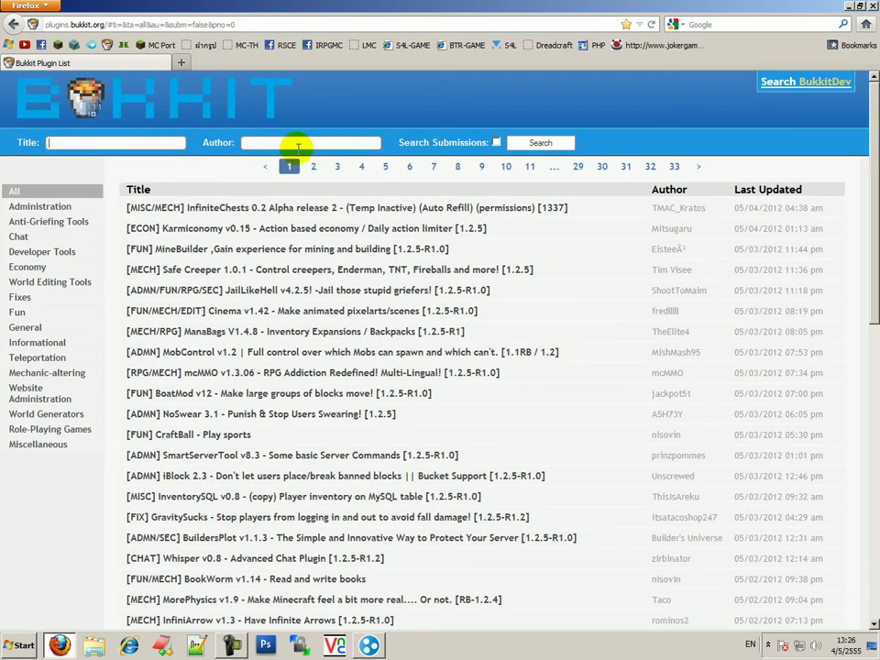
{"action": "left_click", "coordinate": [109, 22]}
{"action": "key", "text": "shift+End"}
{"action": "key", "text": "Delete"}
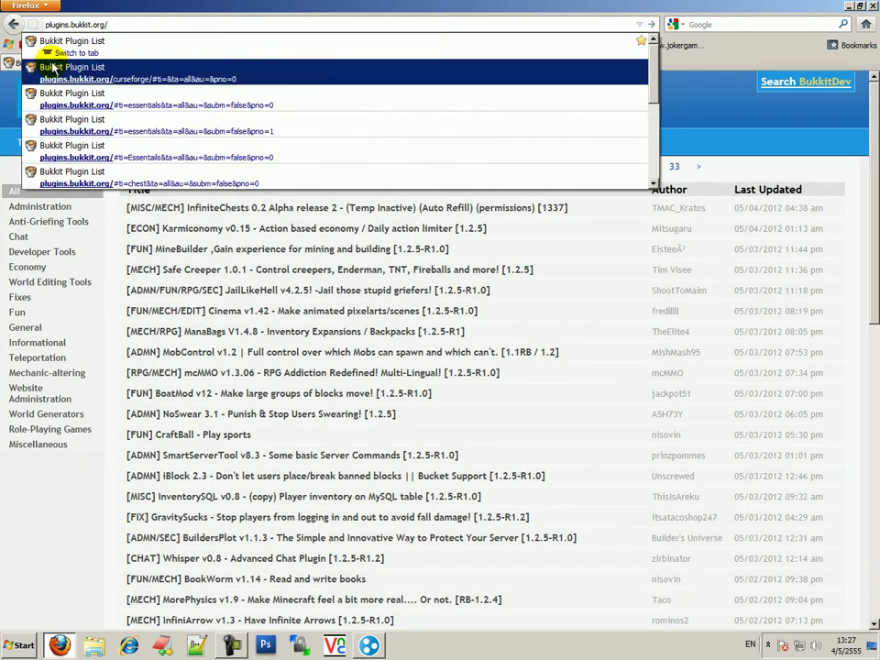
{"action": "key", "text": "Return"}
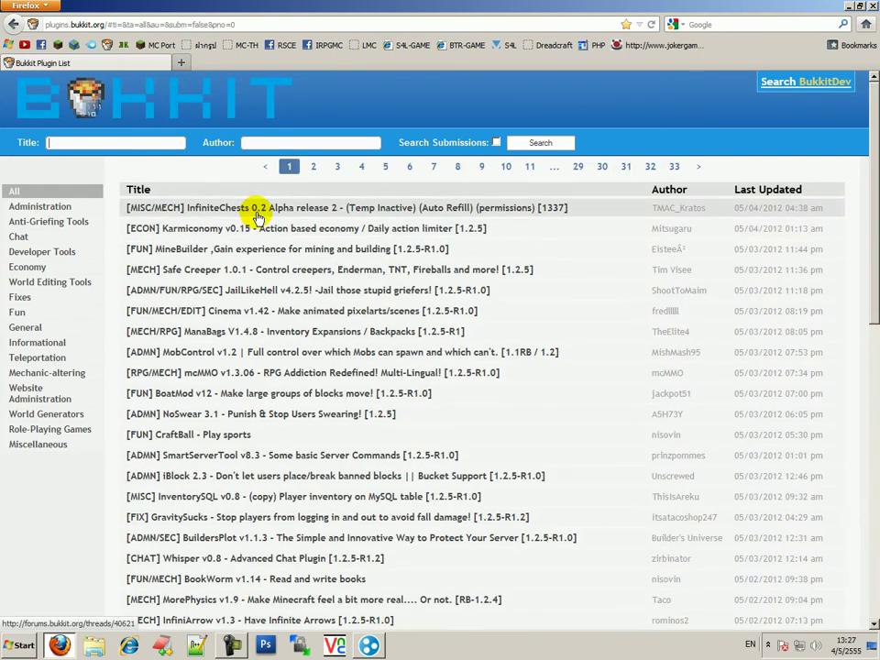
{"action": "scroll", "coordinate": [418, 291], "scroll_direction": "down", "scroll_amount": 10}
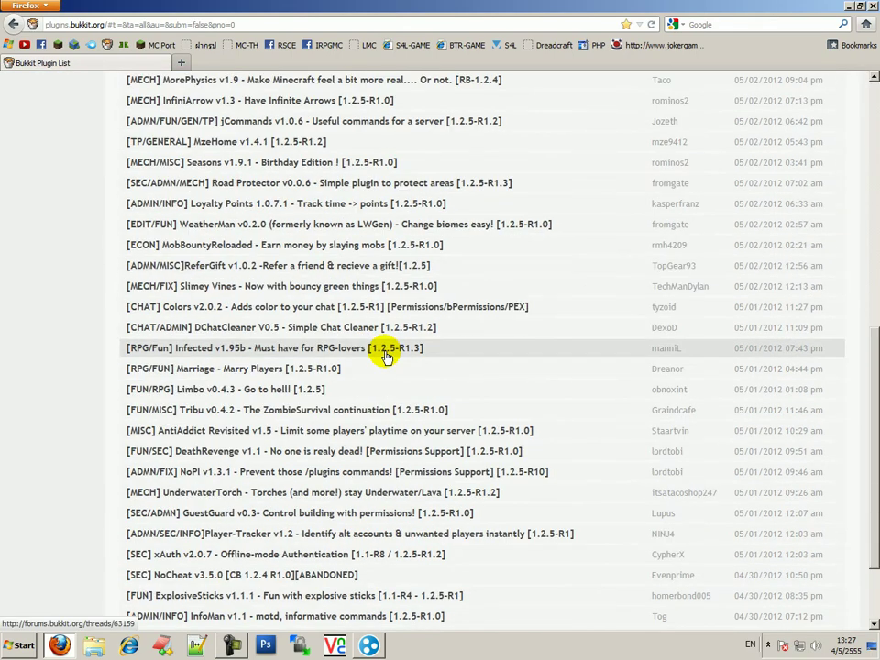
{"action": "scroll", "coordinate": [385, 356], "scroll_direction": "up", "scroll_amount": 10}
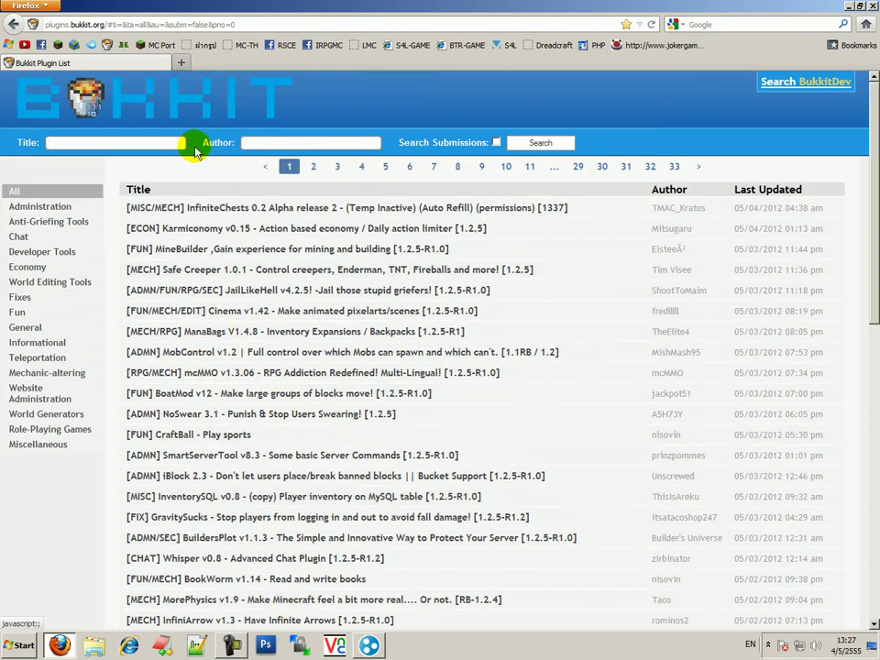
Search plugin titles for 'authme' and open the AuthMe v2.5.1 forum thread
{"action": "double_click", "coordinate": [147, 142]}
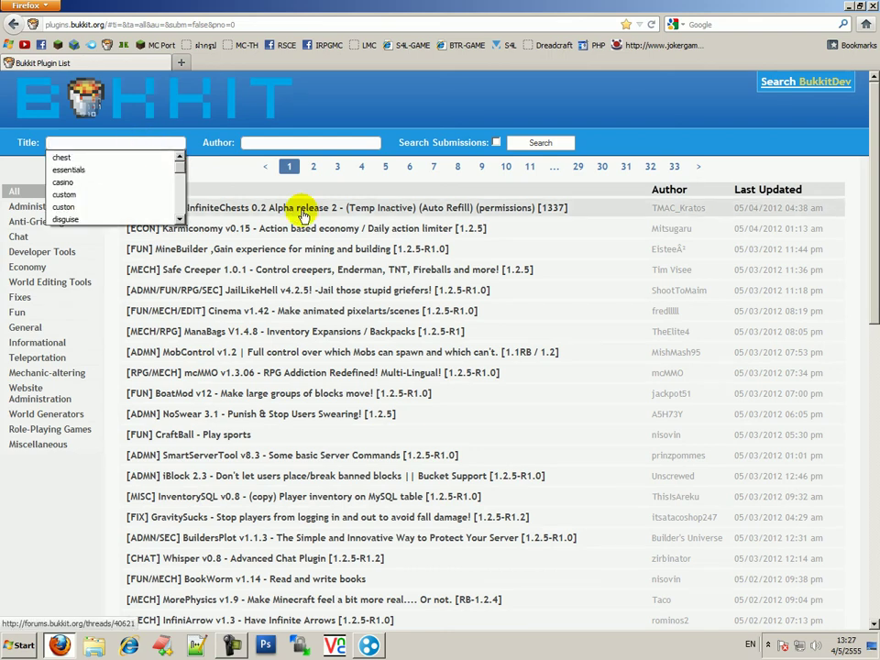
{"action": "type", "text": "authme"}
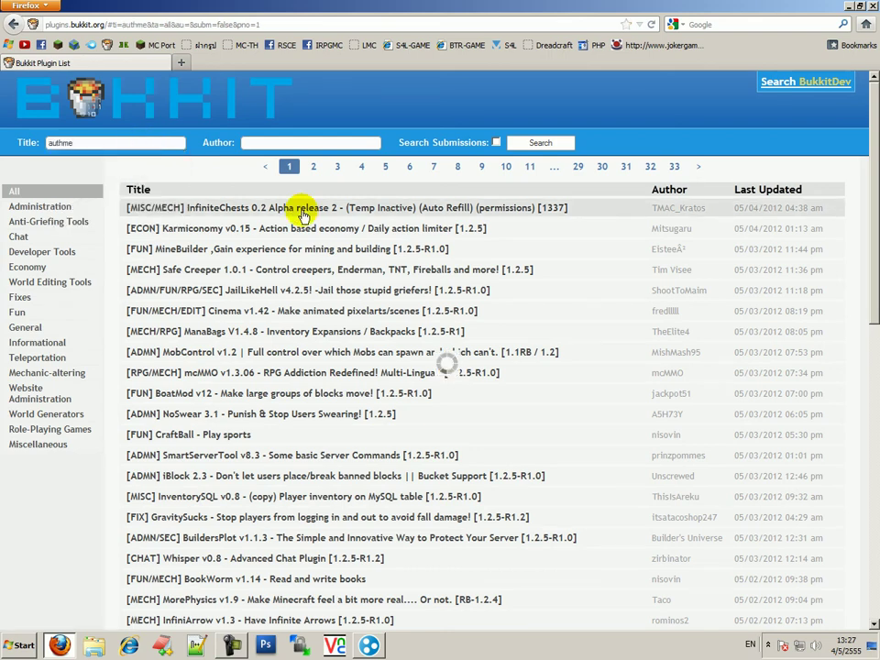
{"action": "key", "text": "Return"}
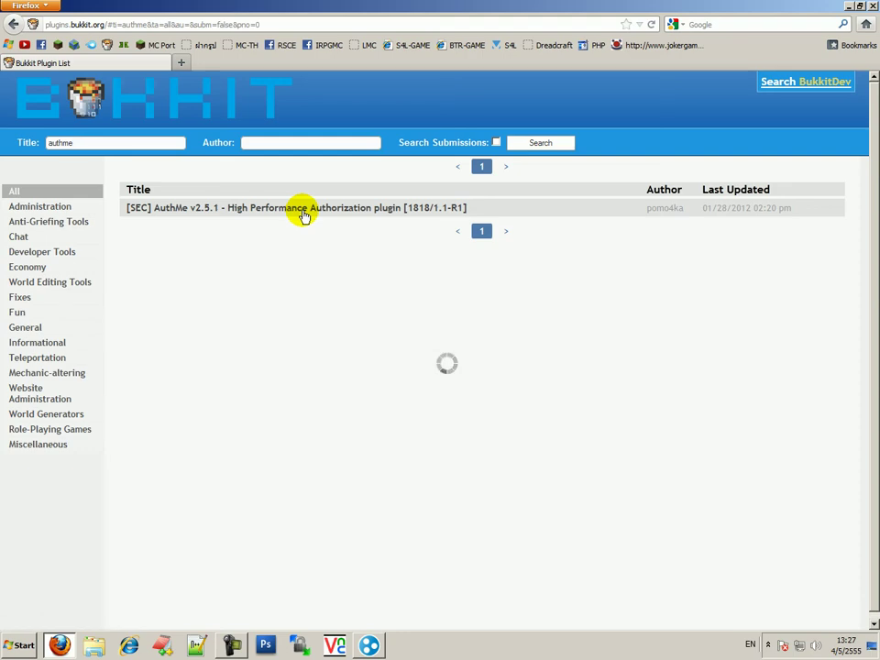
{"action": "left_click", "coordinate": [305, 217]}
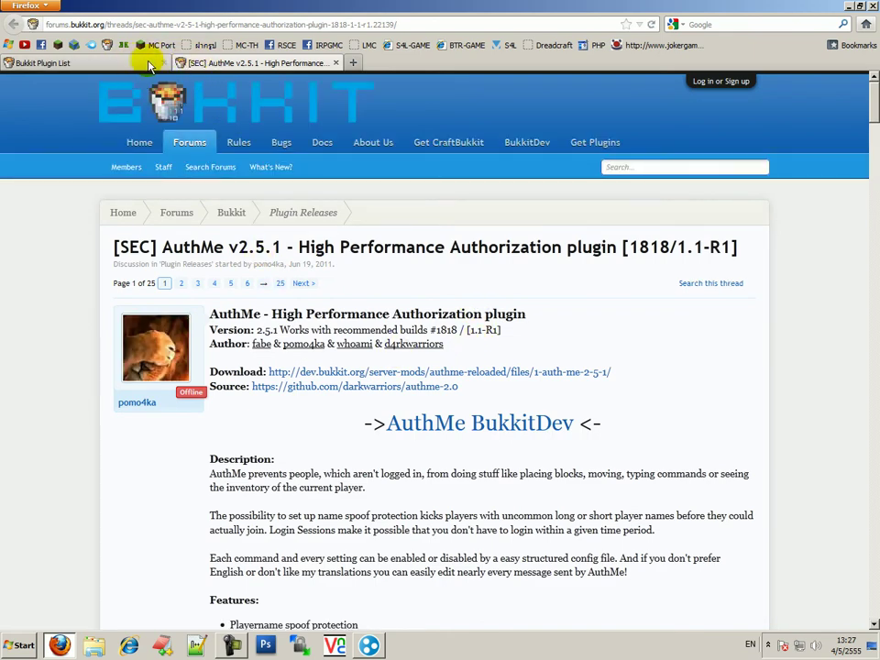
Follow the AuthMe thread's '->AuthMe BukkitDev<-' link to dev.bukkit.org in a new tab
{"action": "left_click", "coordinate": [126, 64]}
{"action": "left_click", "coordinate": [211, 64]}
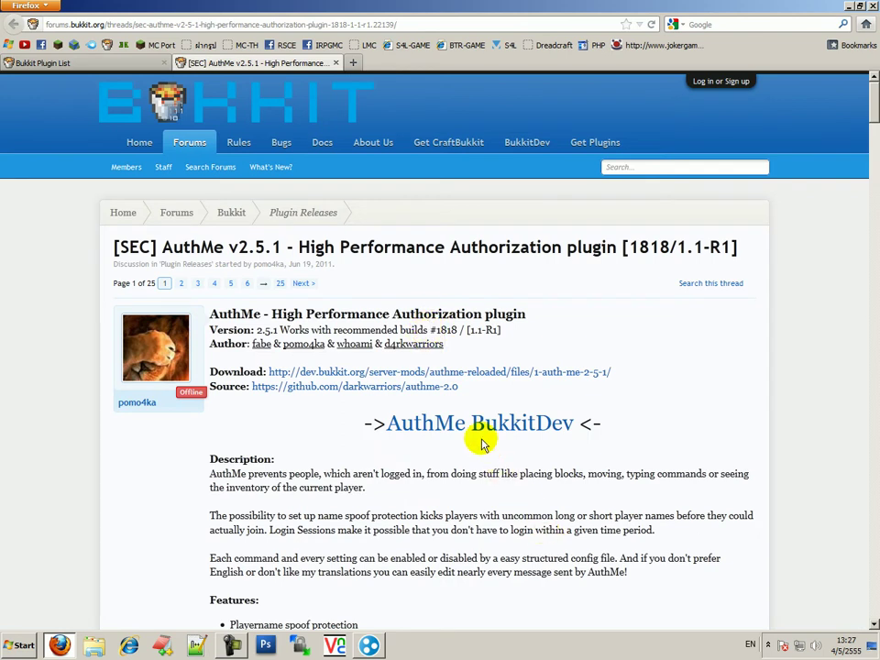
{"action": "left_click_drag", "start_coordinate": [472, 427], "coordinate": [576, 431]}
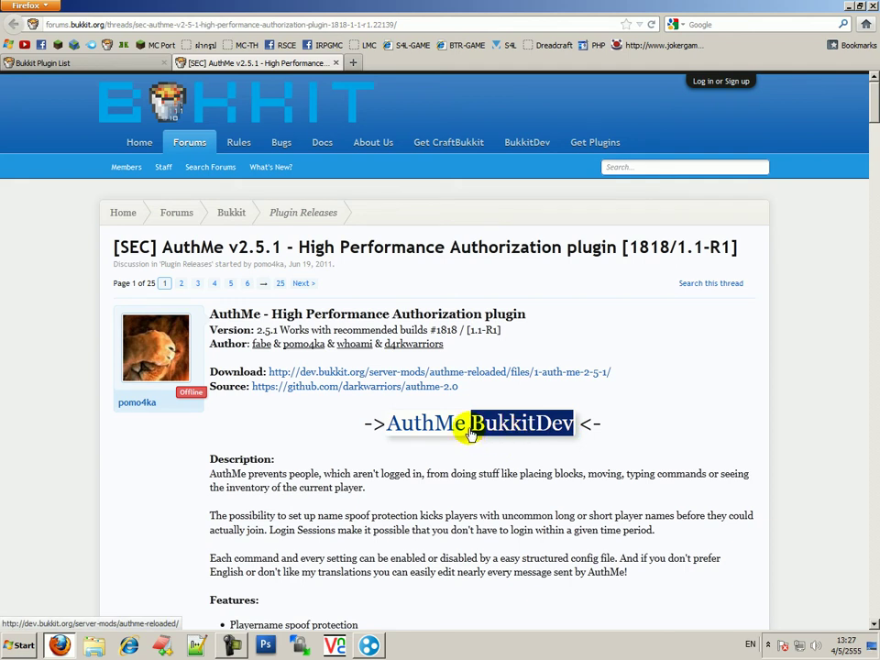
{"action": "left_click", "coordinate": [41, 62]}
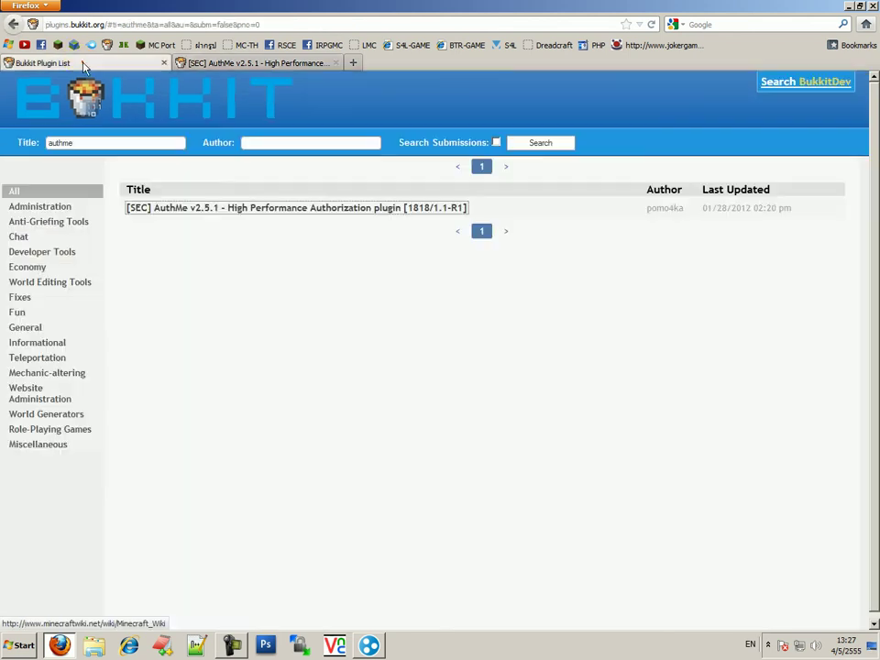
{"action": "left_click", "coordinate": [799, 88]}
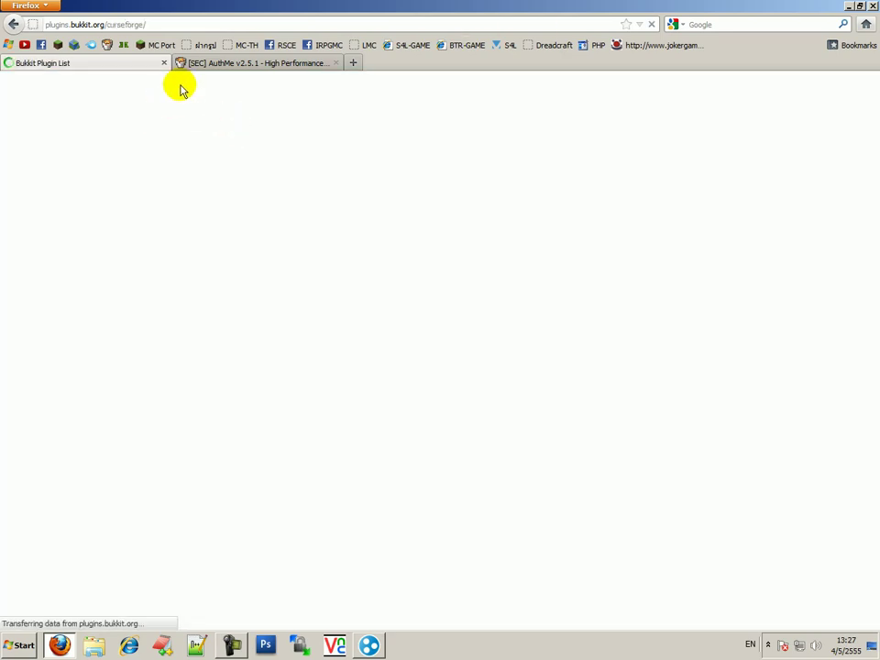
{"action": "left_click", "coordinate": [234, 66]}
{"action": "left_click", "coordinate": [483, 421]}
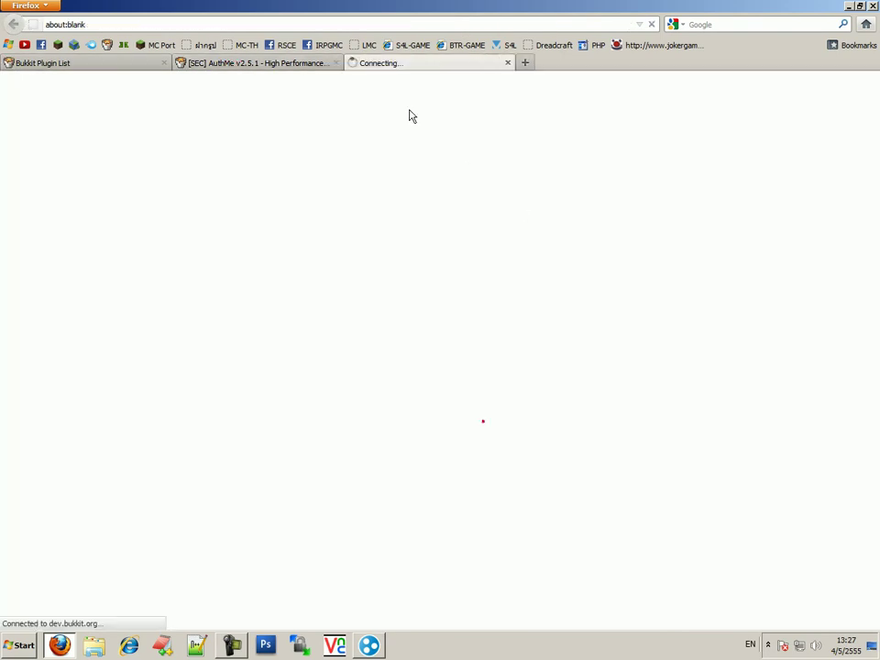
Close the AuthMe forum thread tab and look over the BukkitDev Download link
{"action": "middle_click", "coordinate": [301, 67]}
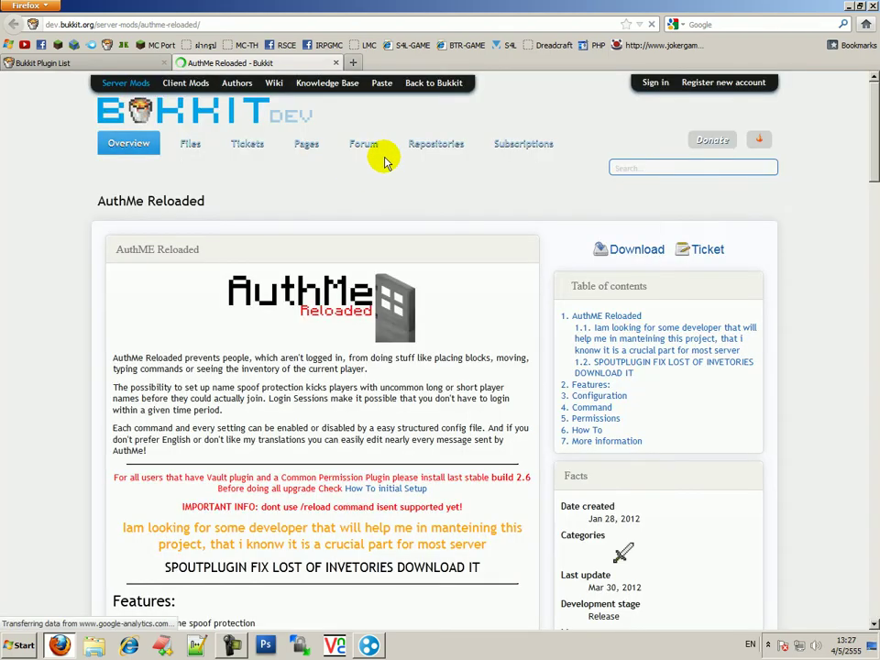
{"action": "left_click_drag", "start_coordinate": [590, 239], "coordinate": [655, 265]}
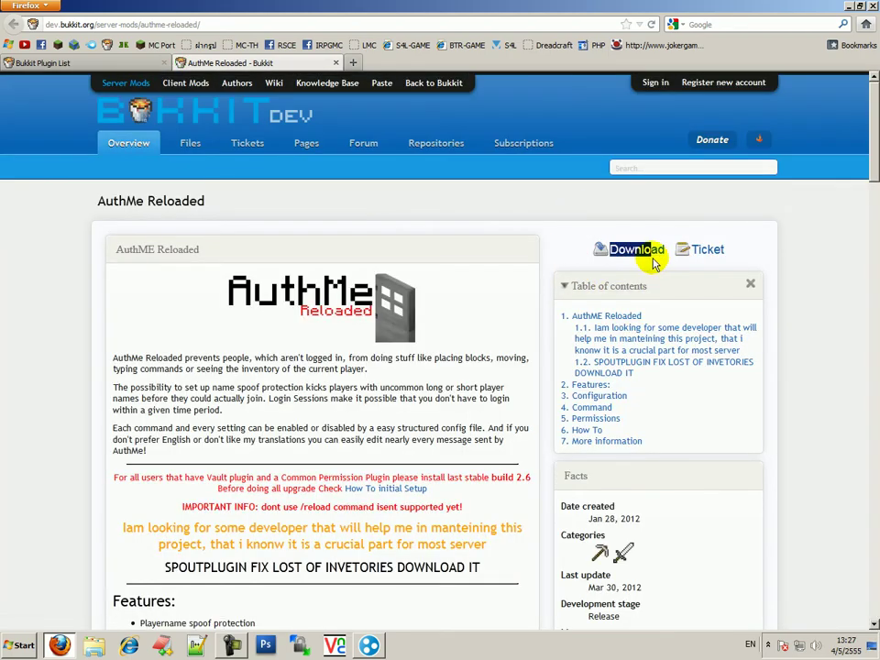
{"action": "left_click", "coordinate": [663, 266]}
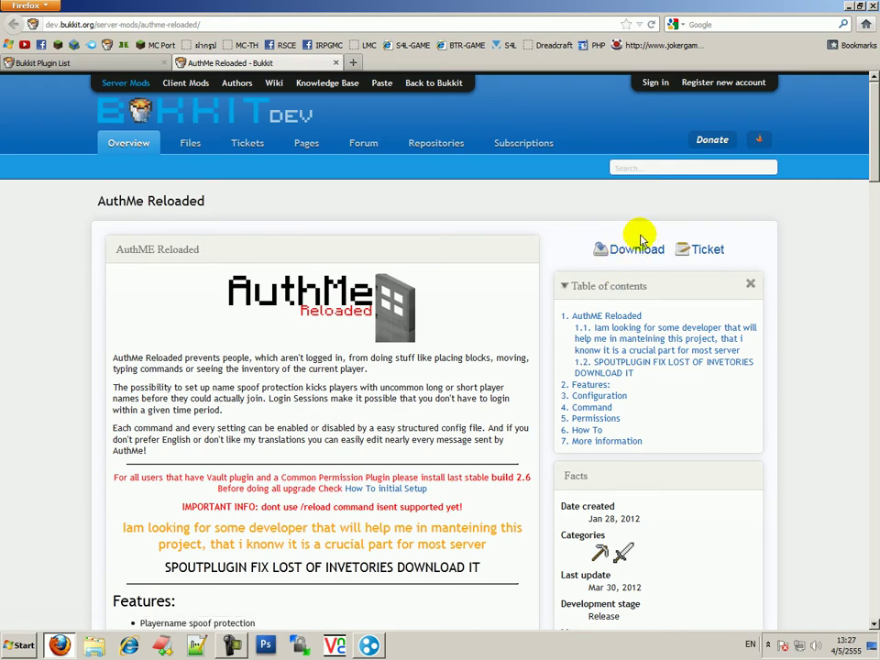
Browse the AuthMe BukkitDev page to review its list of recent files
{"action": "scroll", "coordinate": [609, 252], "scroll_direction": "down", "scroll_amount": 5}
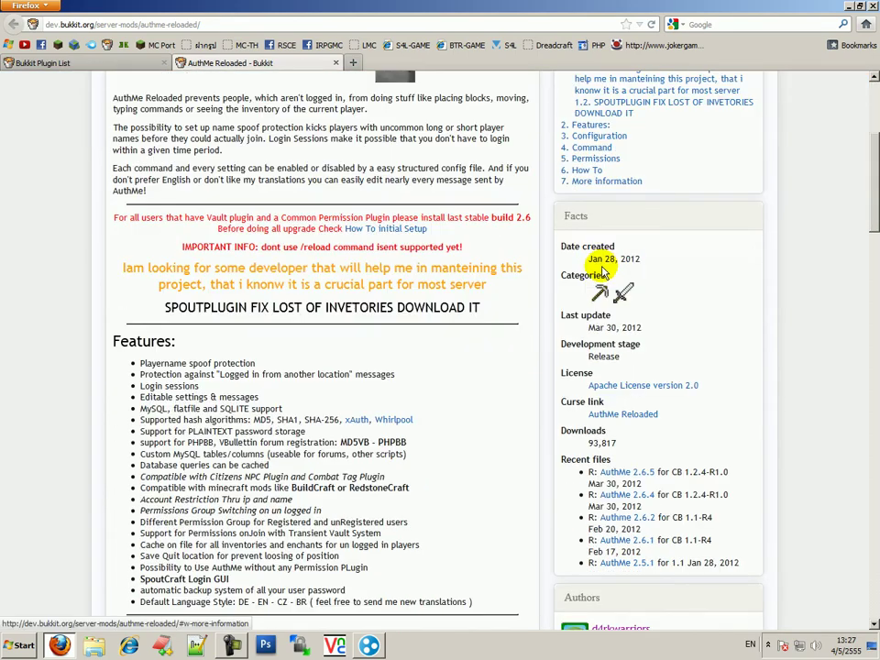
{"action": "scroll", "coordinate": [330, 203], "scroll_direction": "up", "scroll_amount": 5}
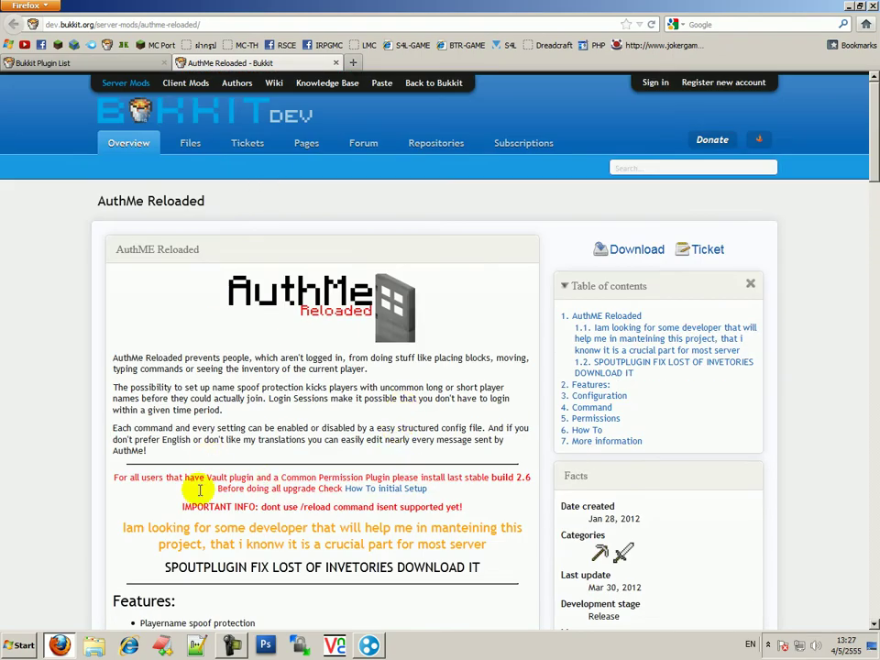
{"action": "scroll", "coordinate": [198, 492], "scroll_direction": "down", "scroll_amount": 14}
{"action": "scroll", "coordinate": [221, 371], "scroll_direction": "up", "scroll_amount": 5}
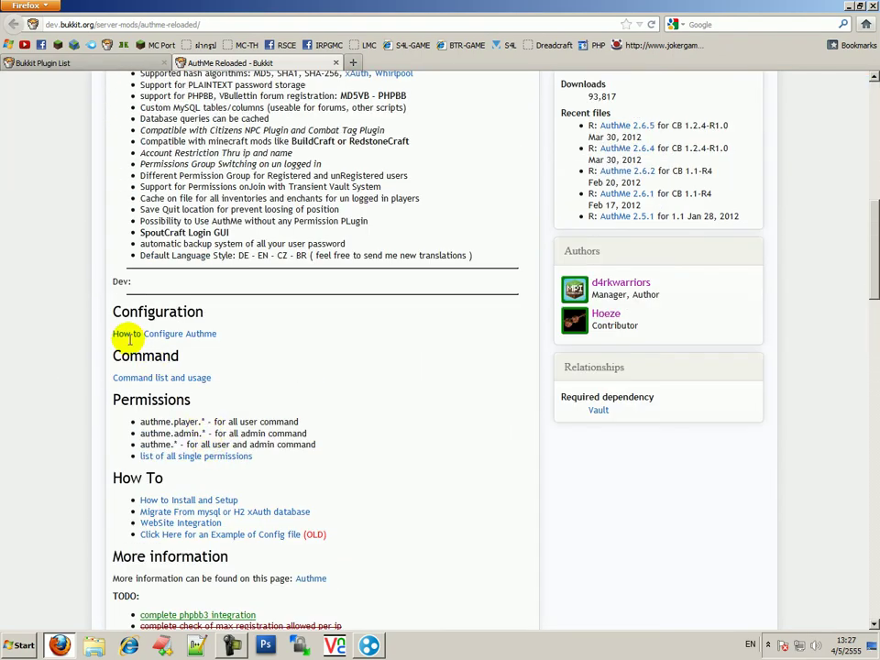
{"action": "scroll", "coordinate": [198, 544], "scroll_direction": "up", "scroll_amount": 8}
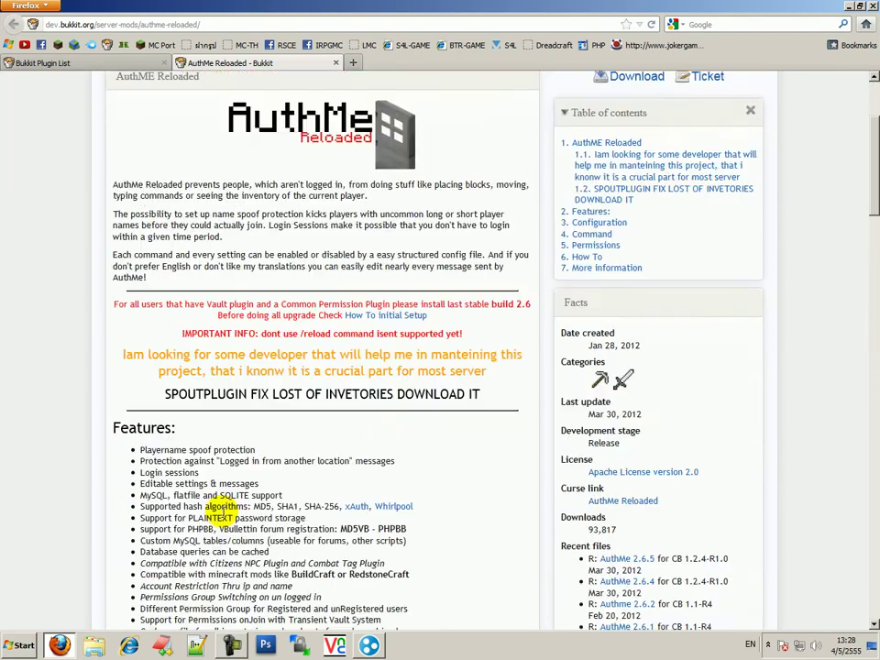
{"action": "scroll", "coordinate": [380, 495], "scroll_direction": "down", "scroll_amount": 2}
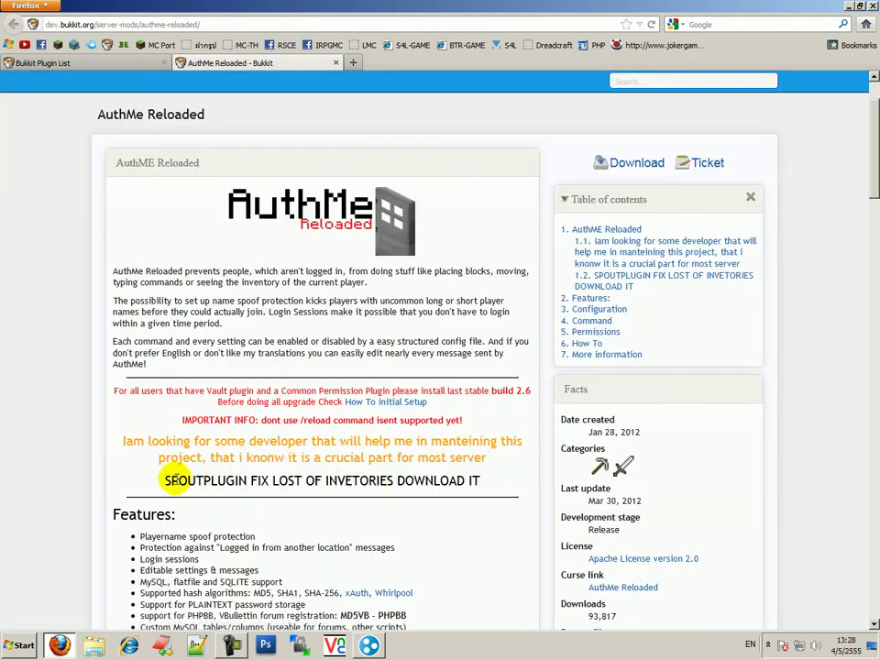
{"action": "scroll", "coordinate": [292, 475], "scroll_direction": "down", "scroll_amount": 3}
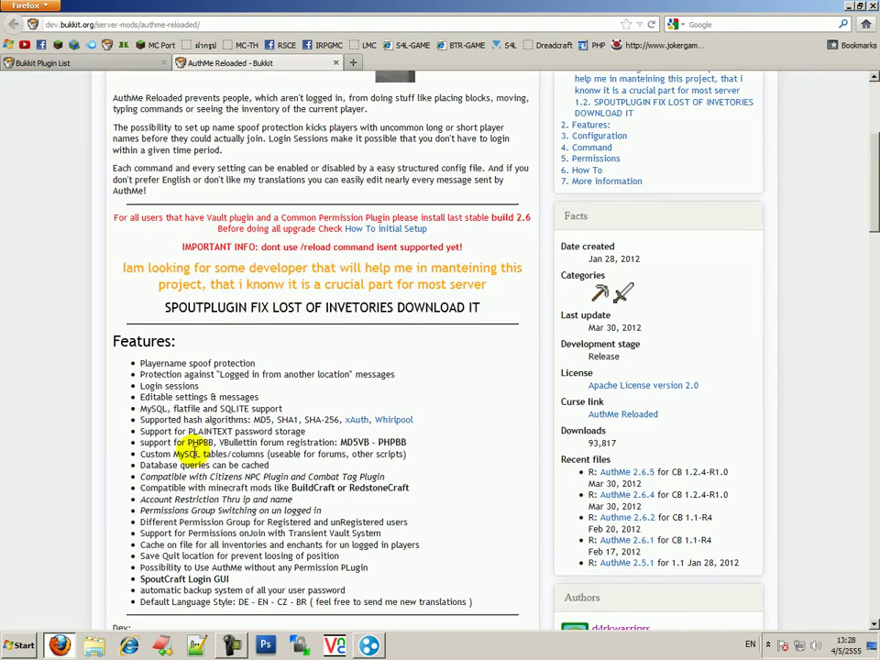
{"action": "scroll", "coordinate": [179, 451], "scroll_direction": "down", "scroll_amount": 14}
{"action": "scroll", "coordinate": [236, 466], "scroll_direction": "up", "scroll_amount": 18}
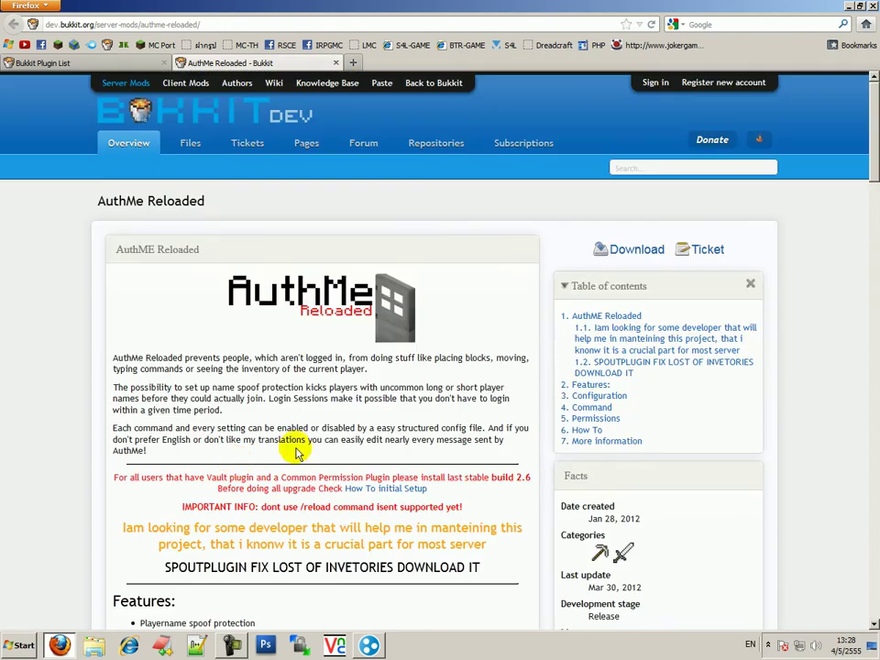
{"action": "scroll", "coordinate": [296, 453], "scroll_direction": "down", "scroll_amount": 6}
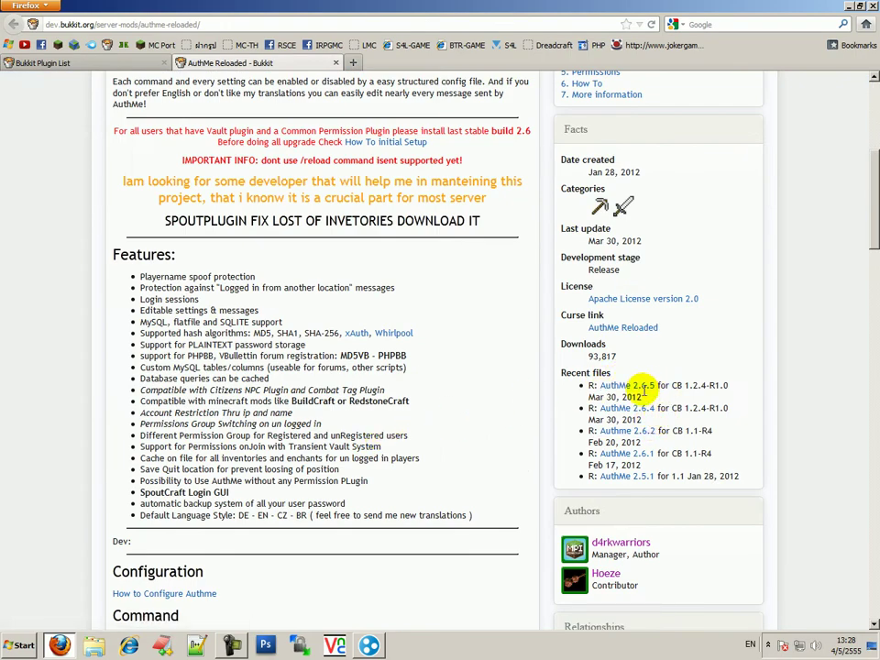
{"action": "left_click_drag", "start_coordinate": [585, 377], "coordinate": [729, 490]}
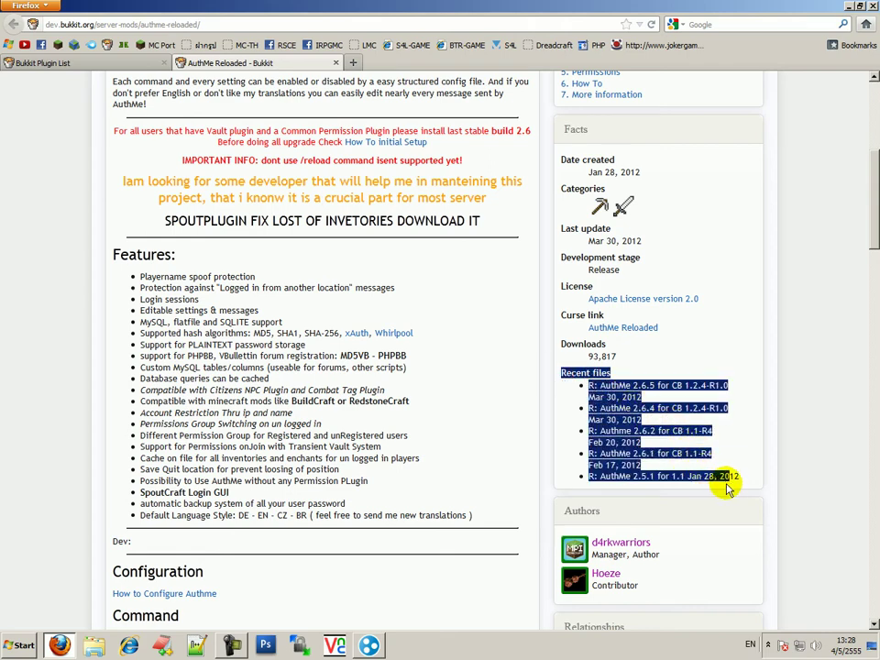
{"action": "left_click", "coordinate": [714, 446]}
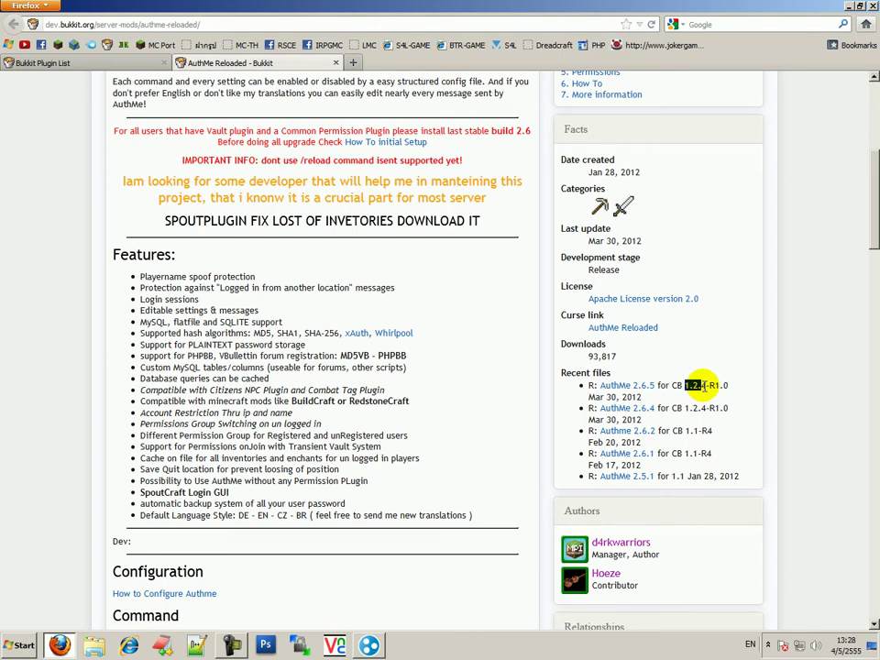
Open the AuthMe 2.6.5 file page and save its AuthMe.jar to disk
{"action": "middle_click", "coordinate": [642, 386]}
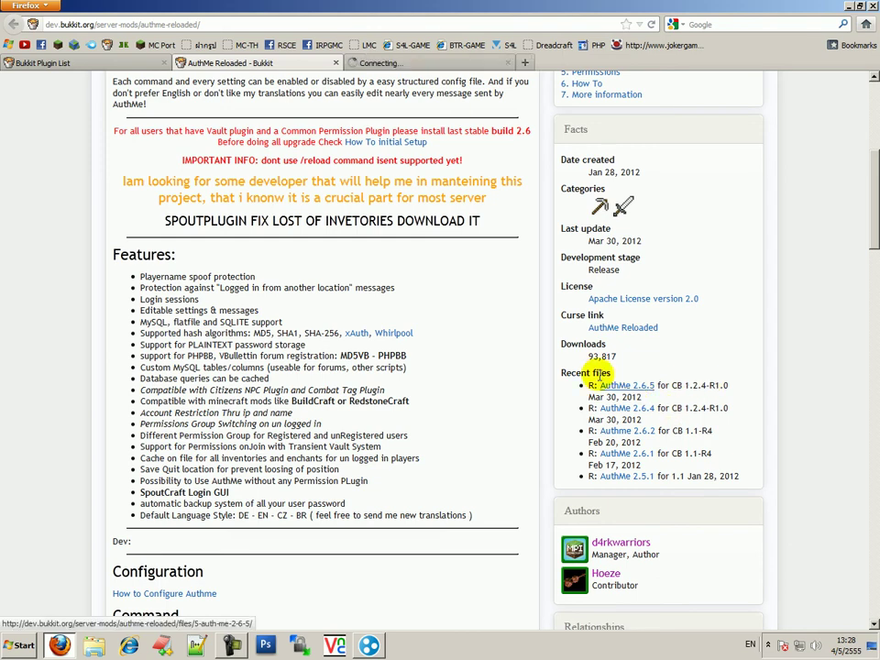
{"action": "left_click", "coordinate": [406, 61]}
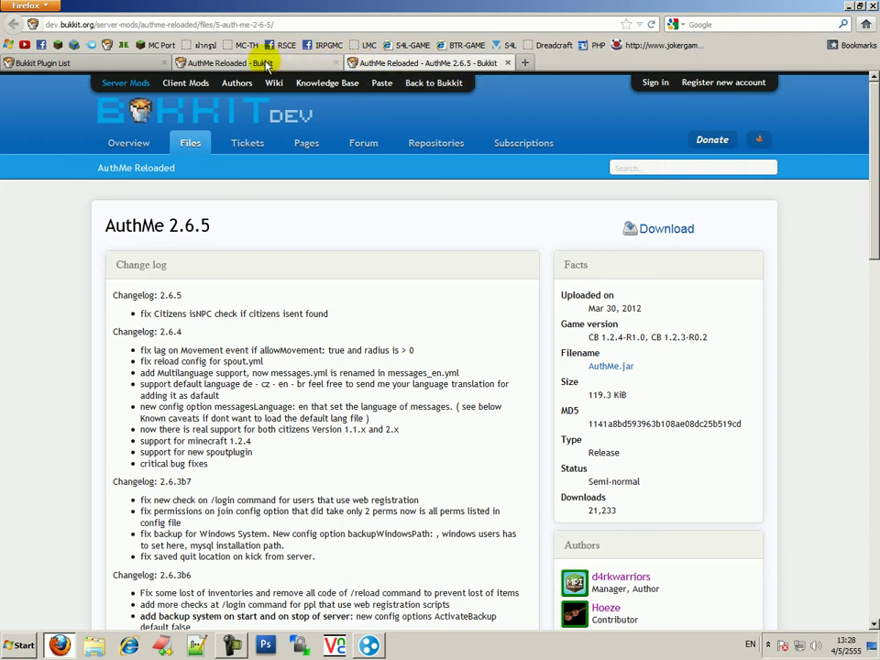
{"action": "left_click", "coordinate": [637, 229]}
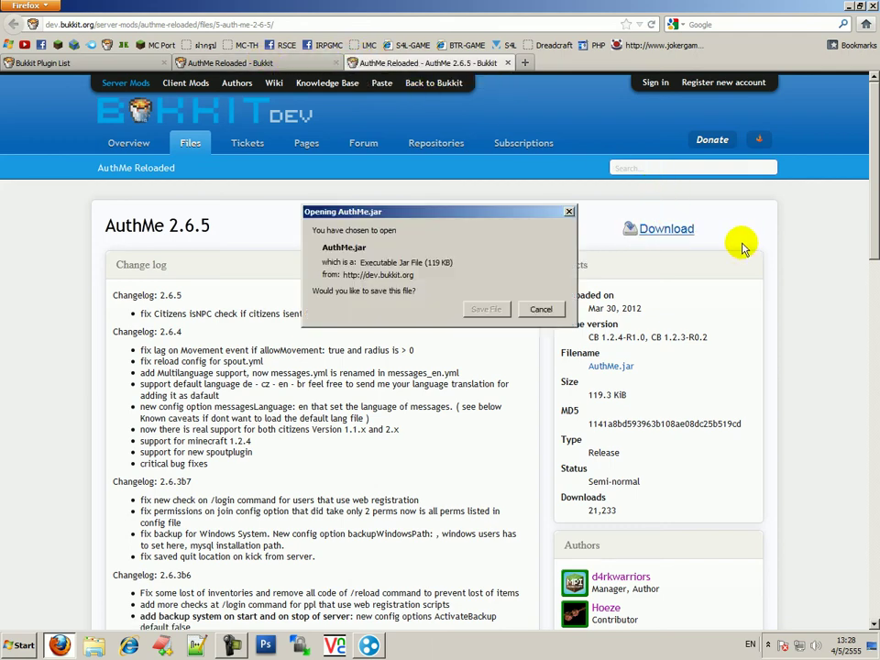
{"action": "left_click", "coordinate": [487, 308]}
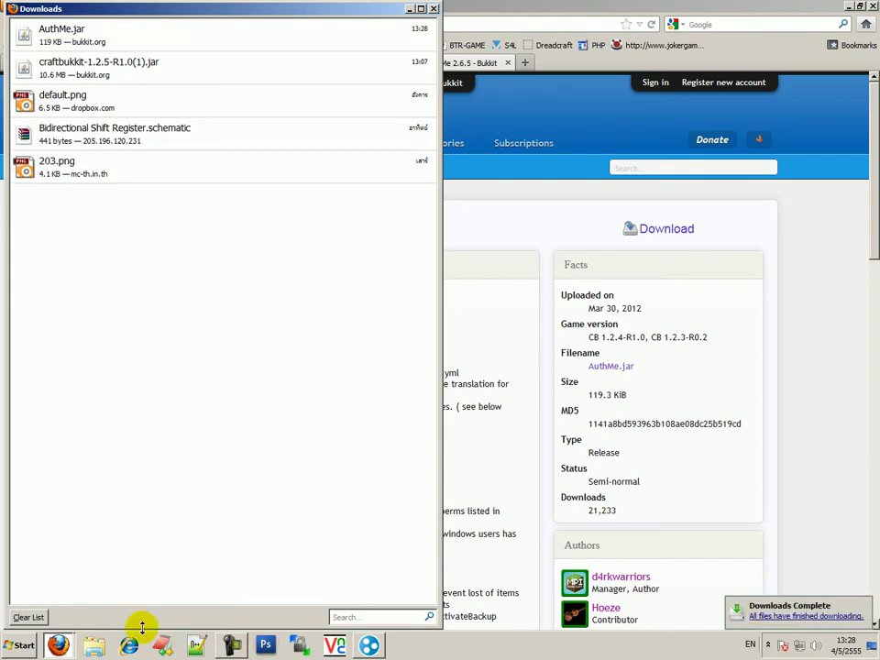
Drag the downloaded AuthMe.jar into the server's plugins folder
{"action": "left_click", "coordinate": [832, 7]}
{"action": "left_click", "coordinate": [849, 7]}
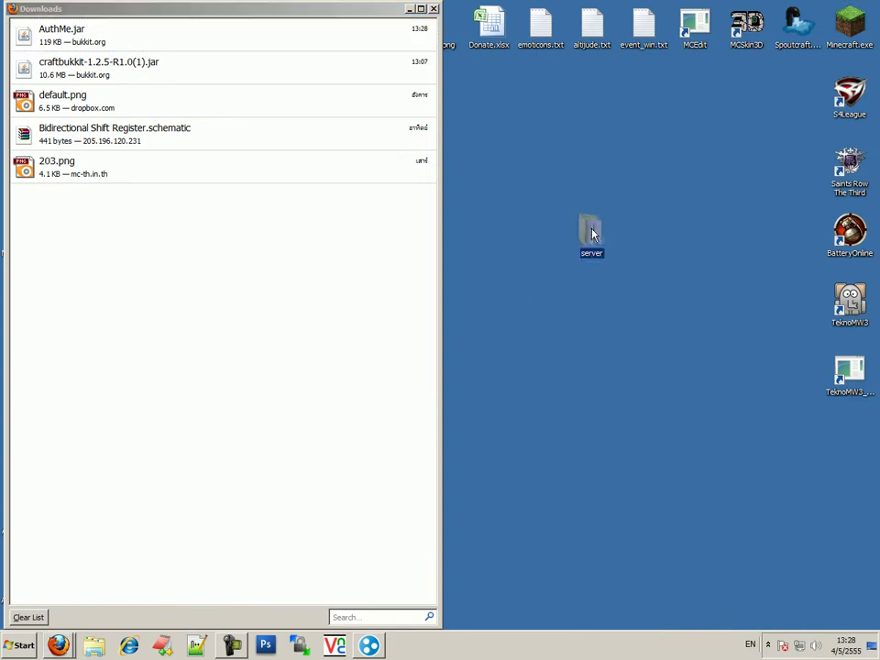
{"action": "double_click", "coordinate": [589, 234]}
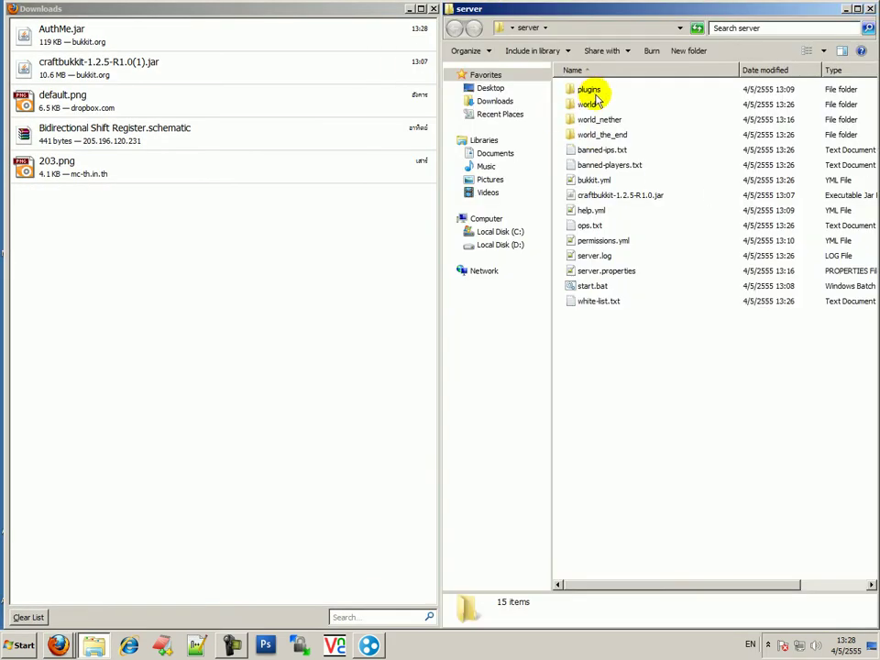
{"action": "double_click", "coordinate": [591, 94]}
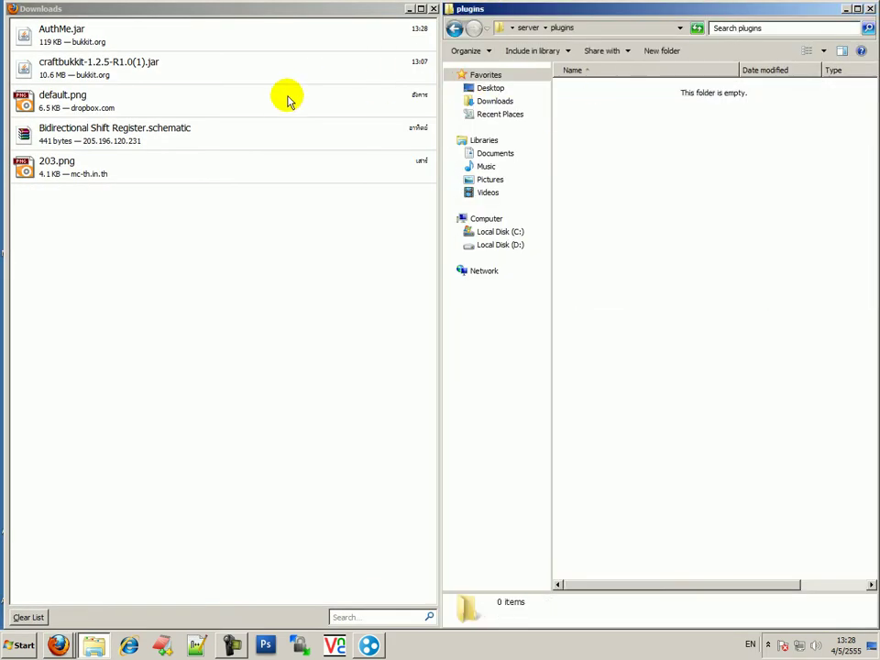
{"action": "left_click", "coordinate": [90, 32]}
{"action": "left_click_drag", "start_coordinate": [91, 31], "coordinate": [652, 230]}
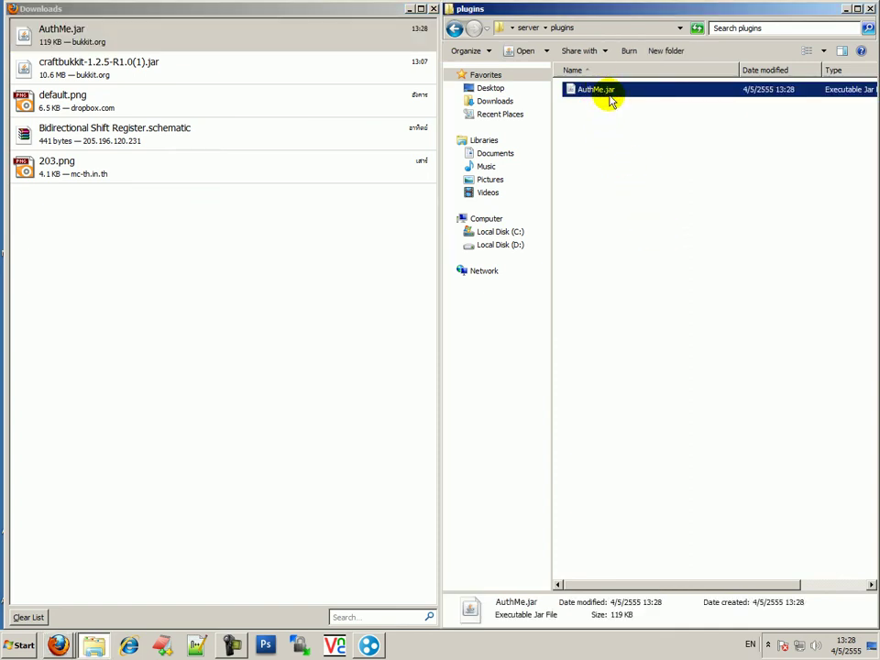
Refresh the plugins folder, return to the server folder and run start.bat
{"action": "right_click", "coordinate": [605, 130]}
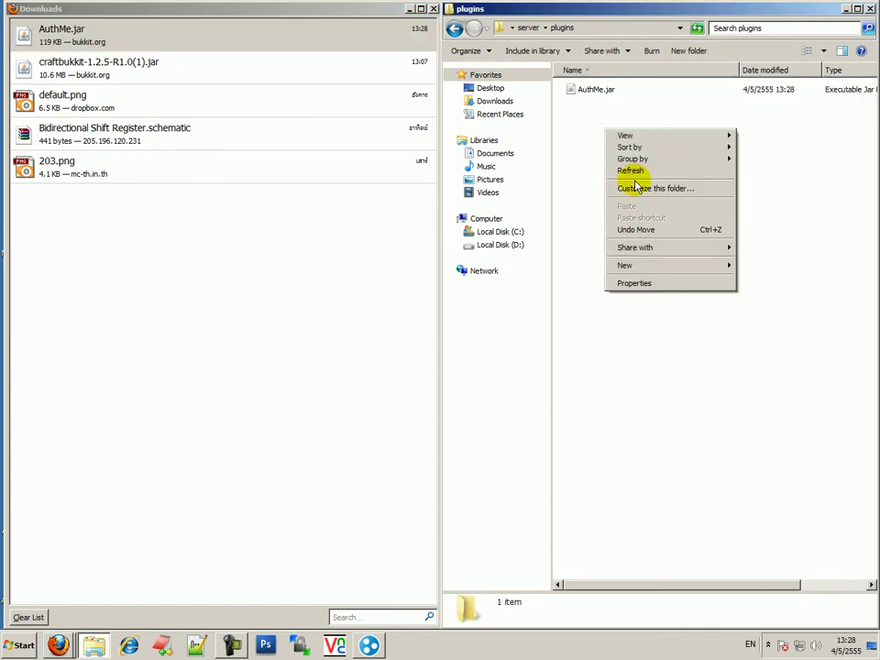
{"action": "left_click", "coordinate": [634, 169]}
{"action": "left_click", "coordinate": [459, 28]}
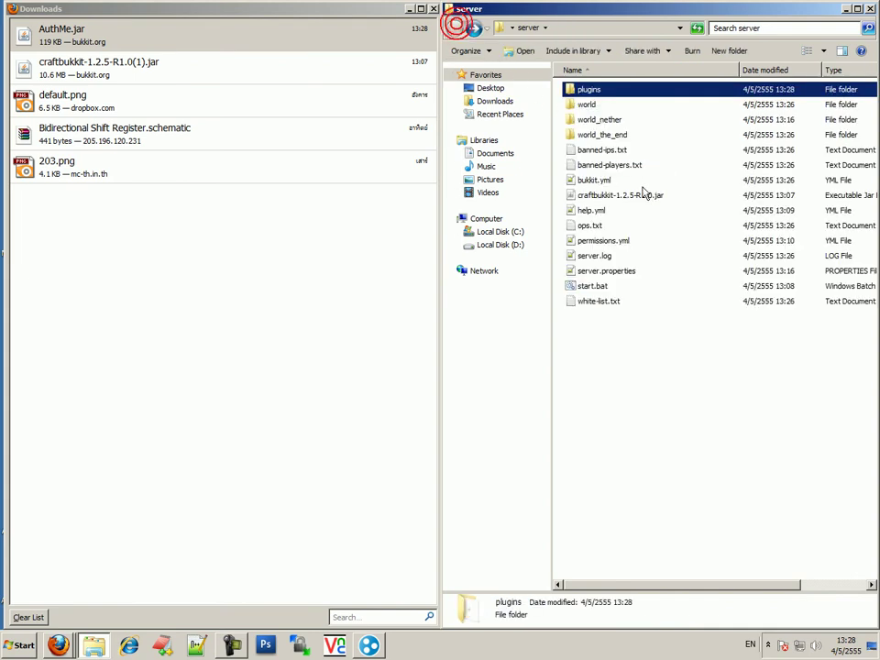
{"action": "double_click", "coordinate": [592, 286]}
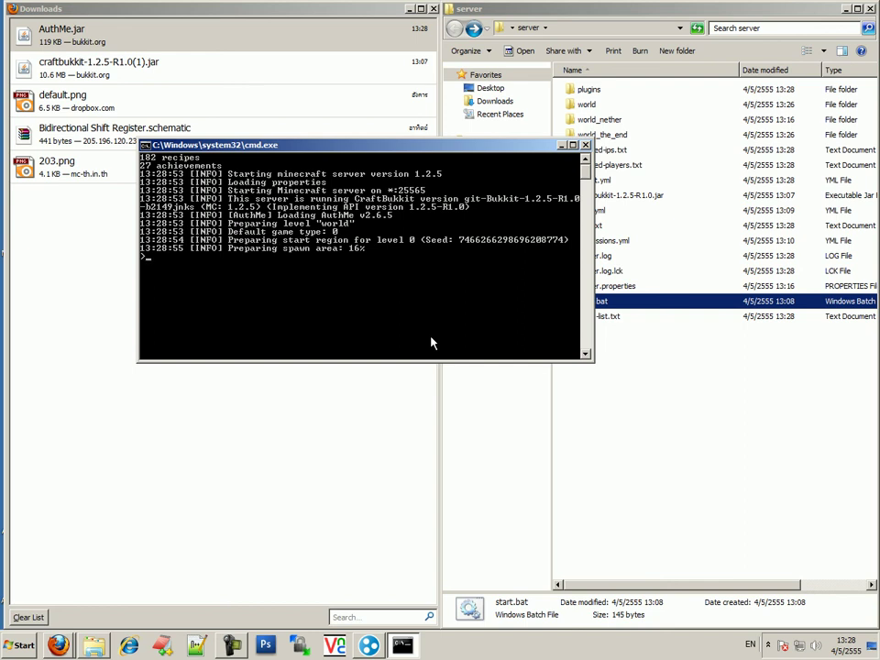
Stop the server, mark the AuthMe 2.6.5 enabled line, then close the console
{"action": "type", "text": "stop"}
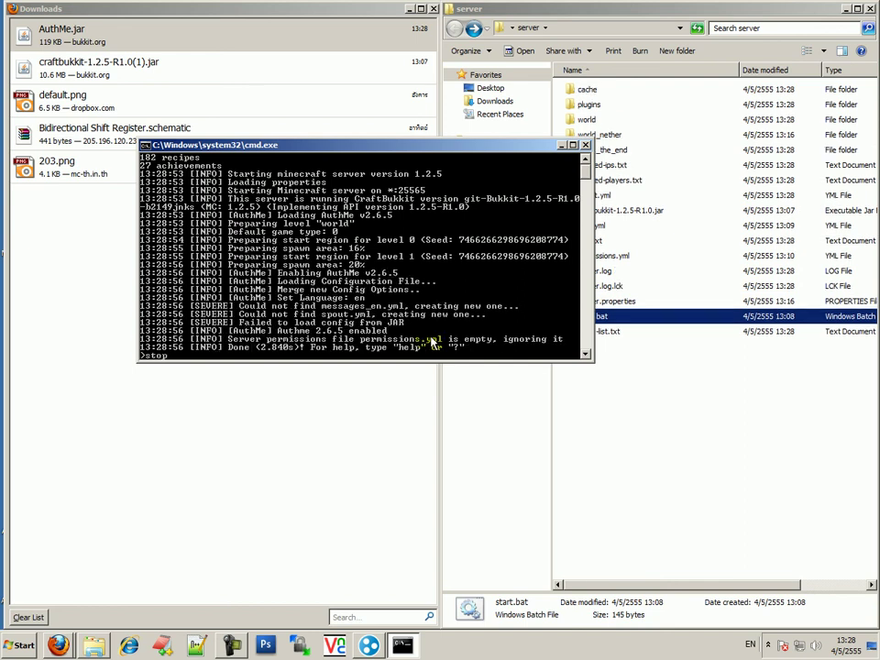
{"action": "key", "text": "Return"}
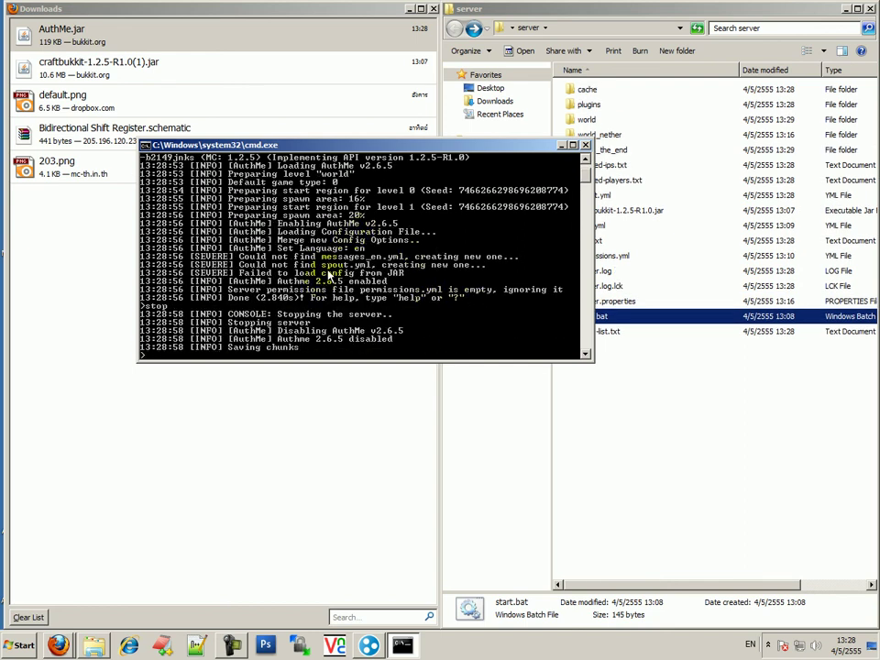
{"action": "right_click", "coordinate": [310, 257]}
{"action": "left_click", "coordinate": [243, 286]}
{"action": "right_click", "coordinate": [243, 286]}
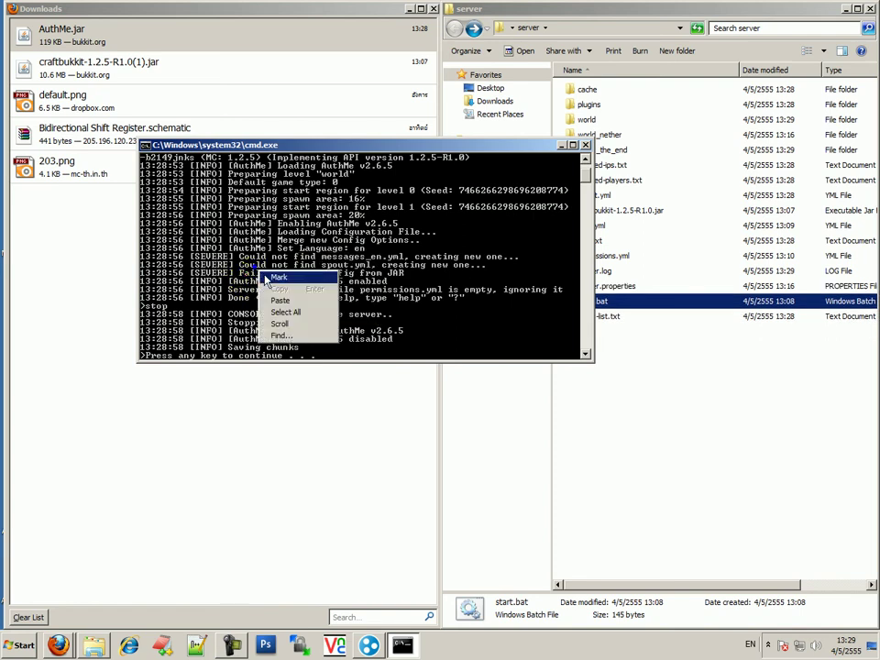
{"action": "left_click", "coordinate": [264, 293]}
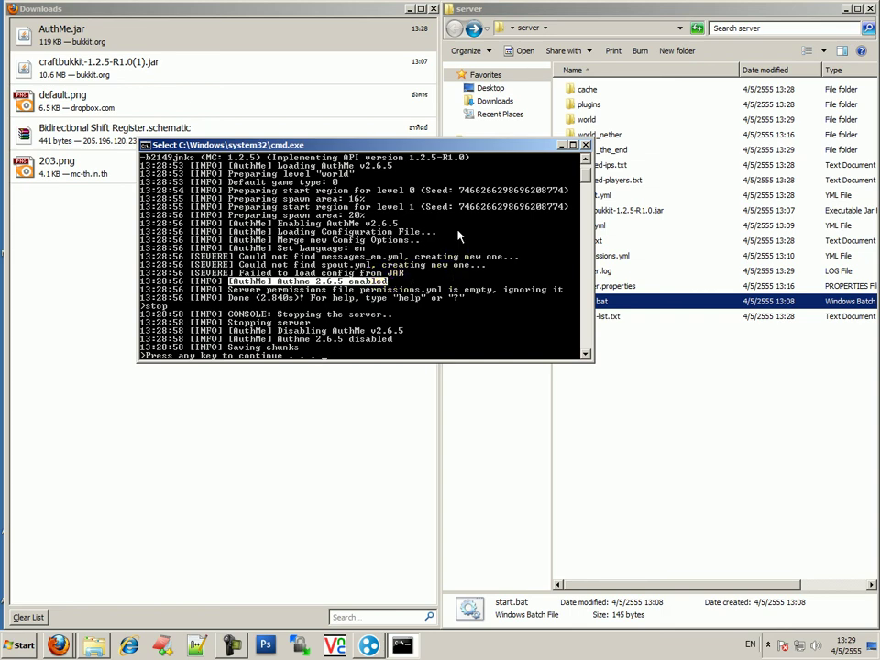
{"action": "key", "text": "Return"}
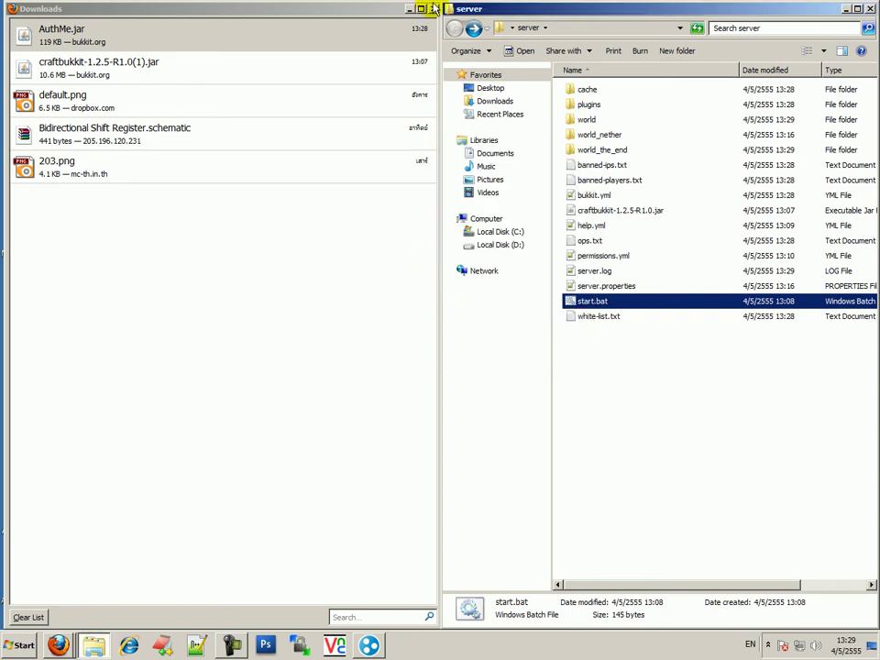
Close the 2.6.5 tab, open the AuthMe 2.5.1 file page and save its 65.6 KB AuthMe.jar
{"action": "left_click", "coordinate": [433, 8]}
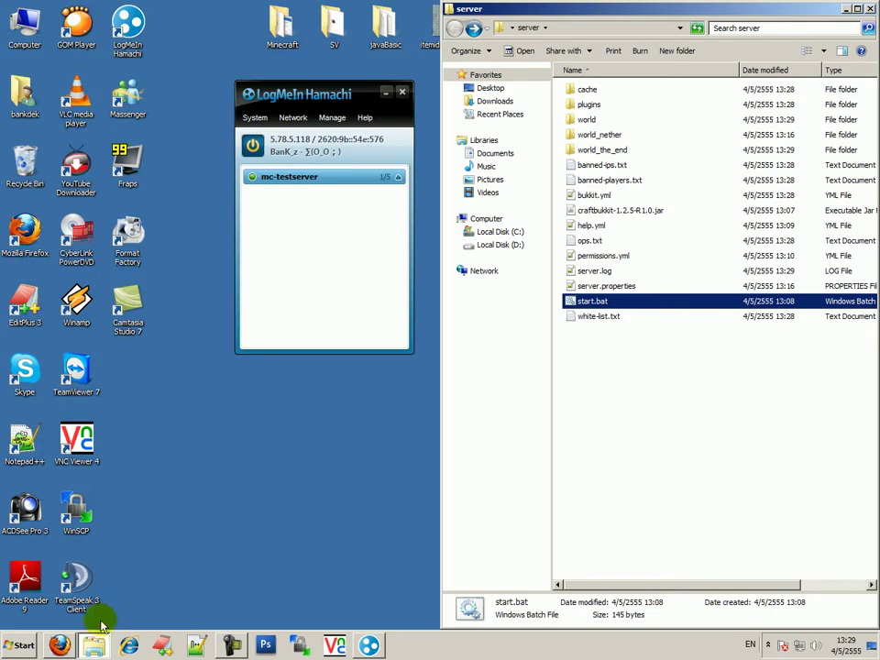
{"action": "left_click", "coordinate": [59, 644]}
{"action": "scroll", "coordinate": [623, 504], "scroll_direction": "down", "scroll_amount": 5}
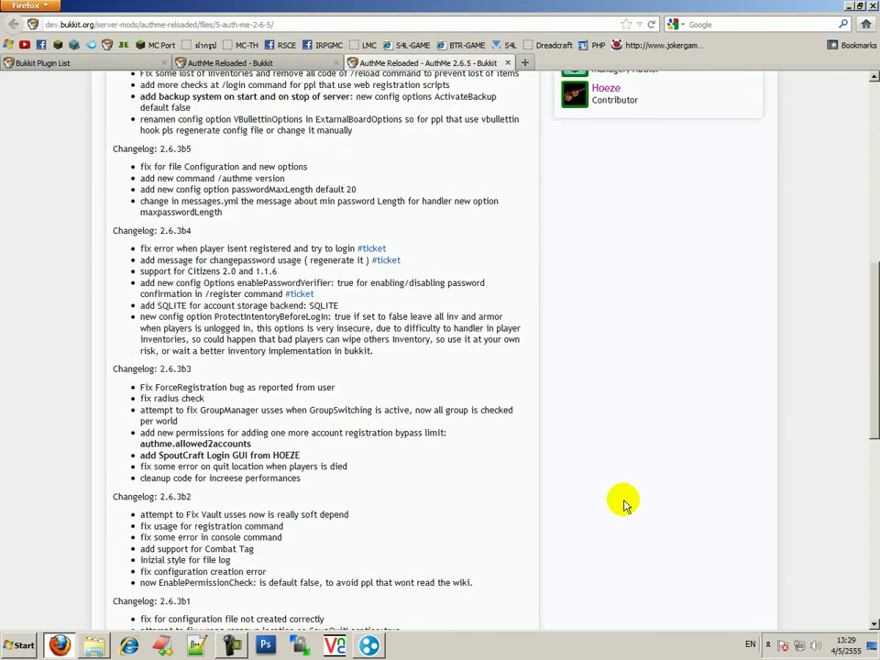
{"action": "scroll", "coordinate": [326, 213], "scroll_direction": "up", "scroll_amount": 5}
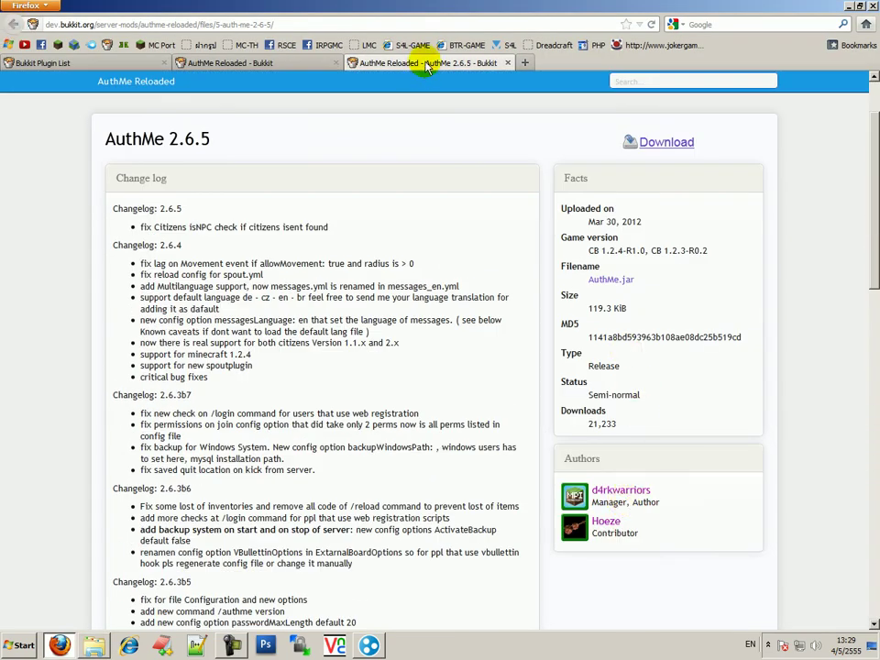
{"action": "middle_click", "coordinate": [427, 67]}
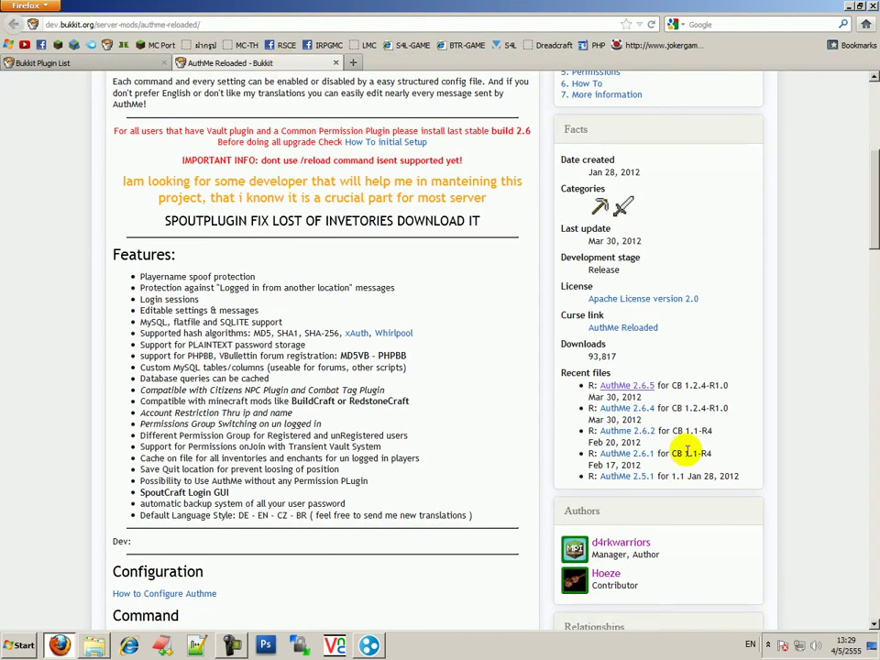
{"action": "middle_click", "coordinate": [641, 477]}
{"action": "left_click", "coordinate": [433, 64]}
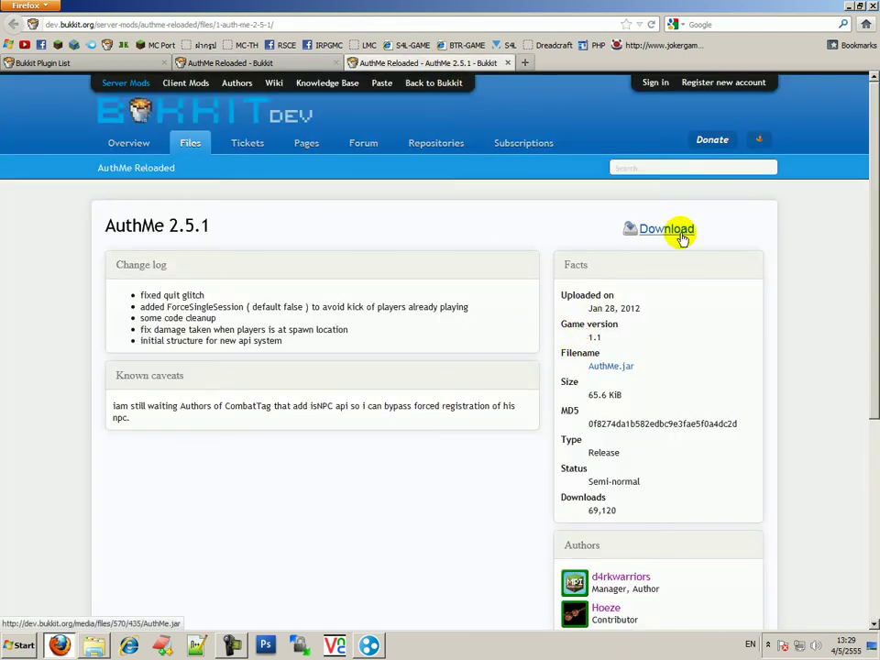
{"action": "middle_click", "coordinate": [680, 233]}
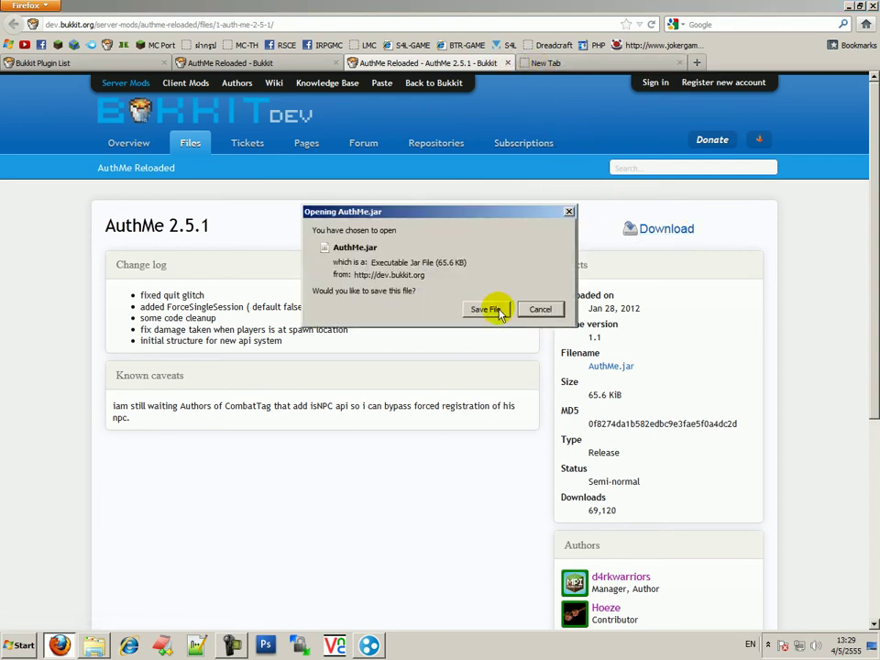
{"action": "left_click", "coordinate": [486, 310]}
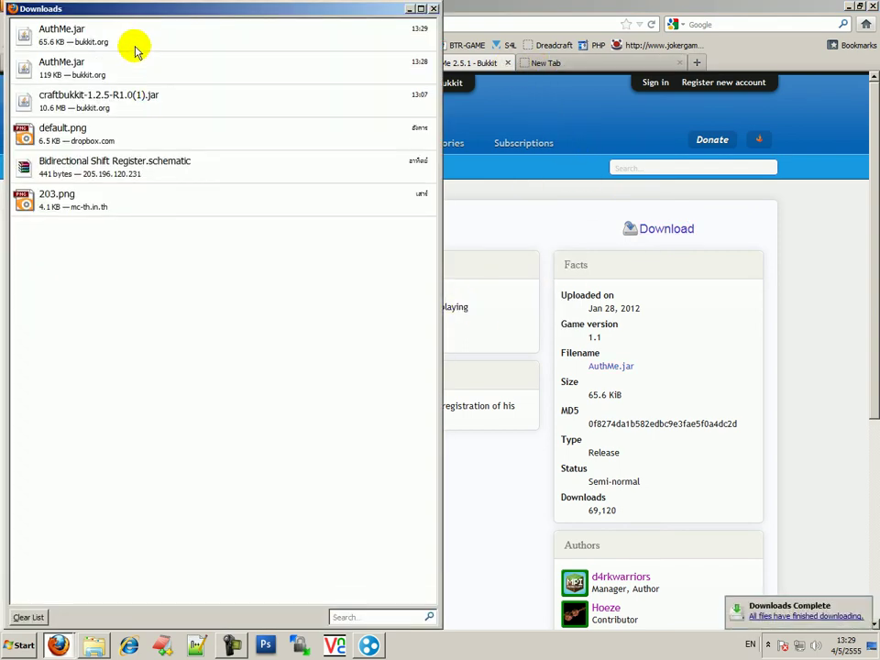
Create a 'New folder' inside the server's plugins folder
{"action": "left_click", "coordinate": [93, 645]}
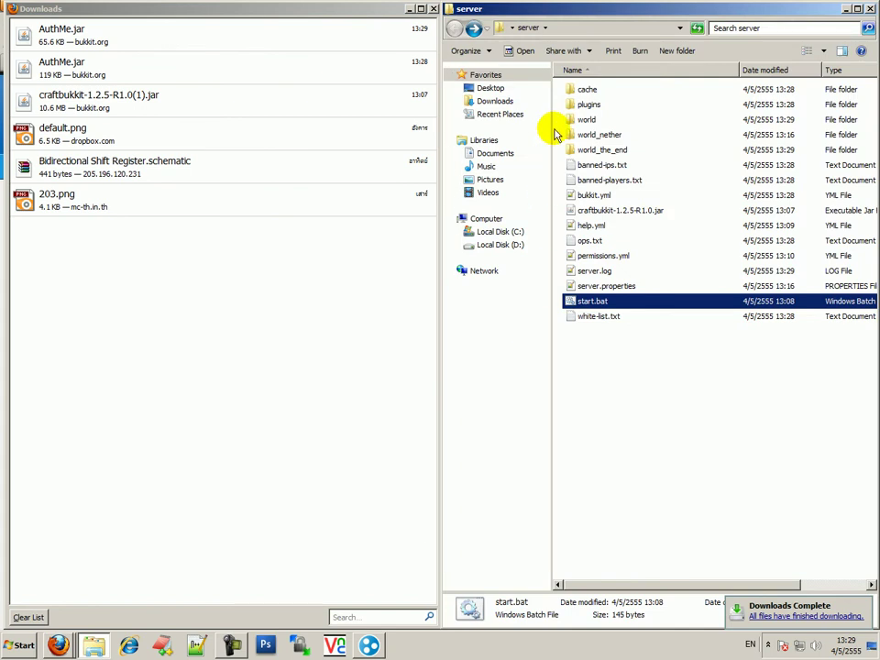
{"action": "double_click", "coordinate": [590, 104]}
{"action": "key", "text": "ctrl+a"}
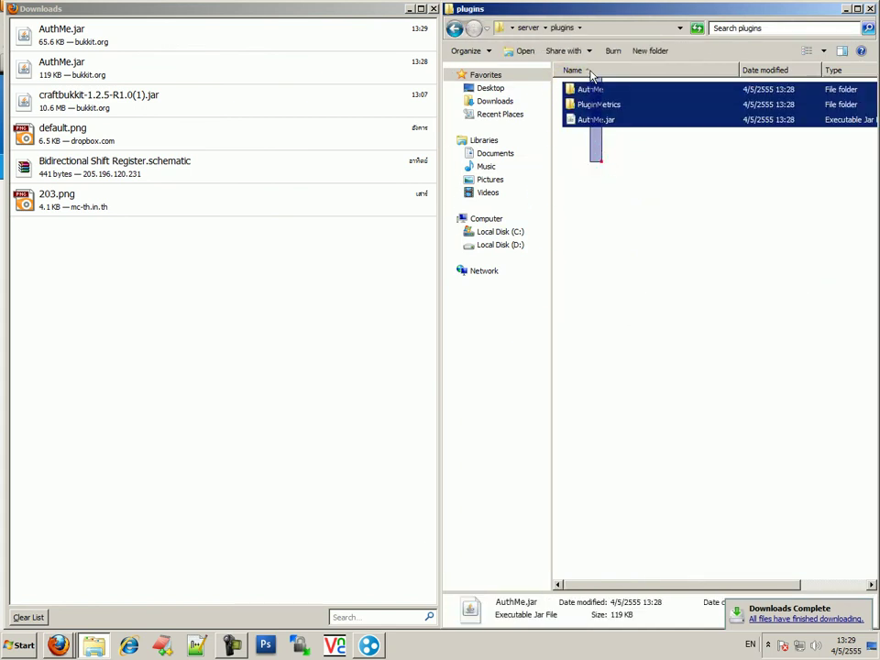
{"action": "left_click", "coordinate": [631, 150]}
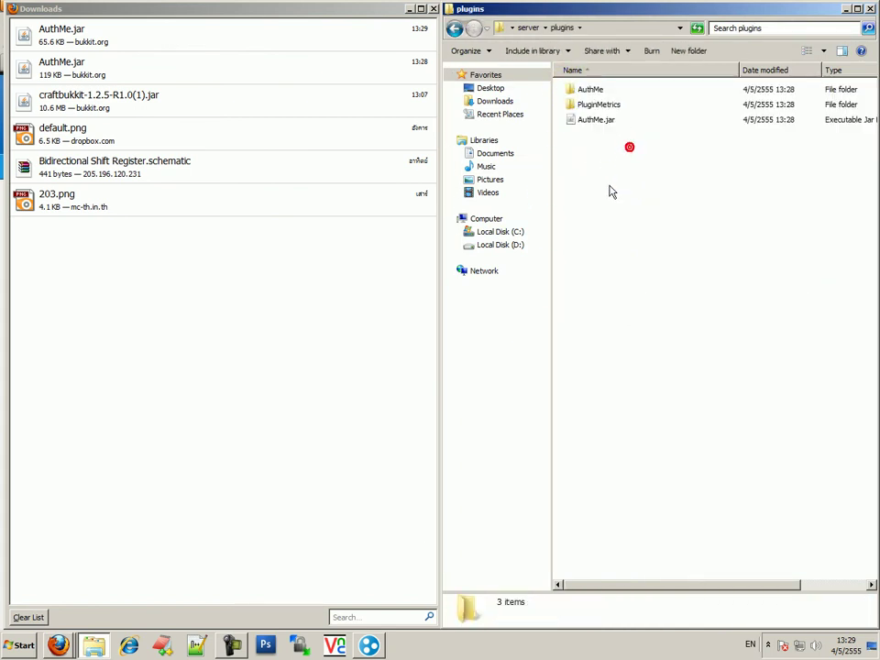
{"action": "right_click", "coordinate": [610, 184]}
{"action": "mouse_move", "coordinate": [594, 316]}
{"action": "left_click", "coordinate": [561, 323]}
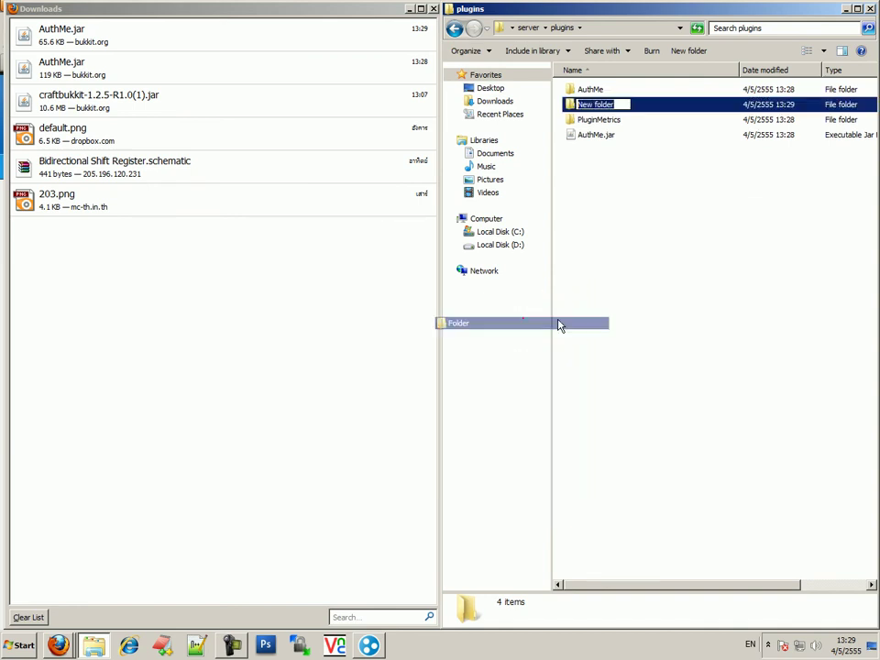
{"action": "left_click", "coordinate": [652, 325]}
Move AuthMe, PluginMetrics and the old AuthMe.jar into New folder
{"action": "left_click_drag", "start_coordinate": [601, 184], "coordinate": [587, 87]}
{"action": "left_click", "coordinate": [602, 108], "text": "ctrl"}
{"action": "key", "text": "Delete"}
{"action": "left_click", "coordinate": [603, 211]}
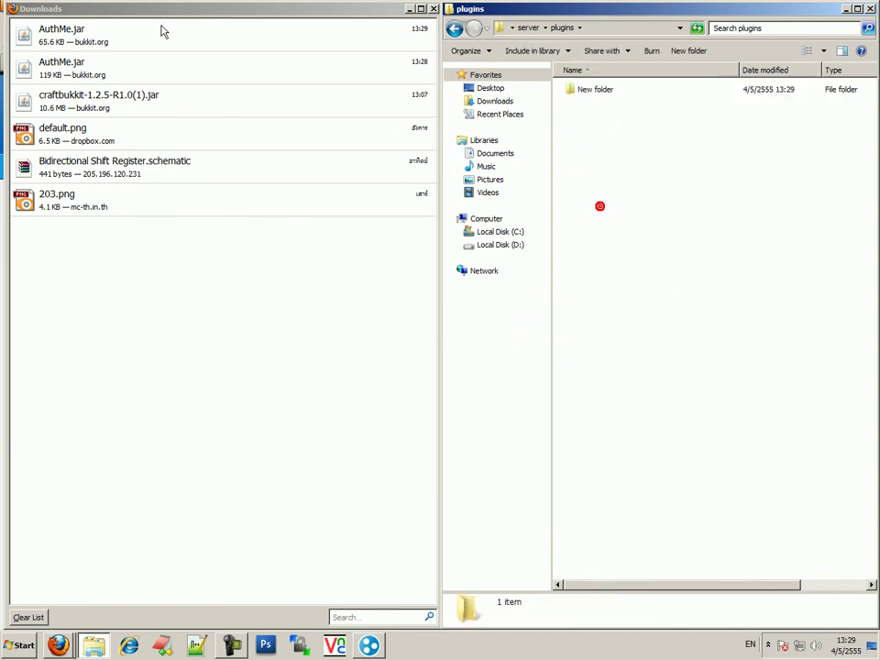
Put the downloaded 2.5.1 AuthMe.jar into plugins and run start.bat from the server folder
{"action": "left_click_drag", "start_coordinate": [161, 32], "coordinate": [609, 277]}
{"action": "left_click", "coordinate": [609, 277]}
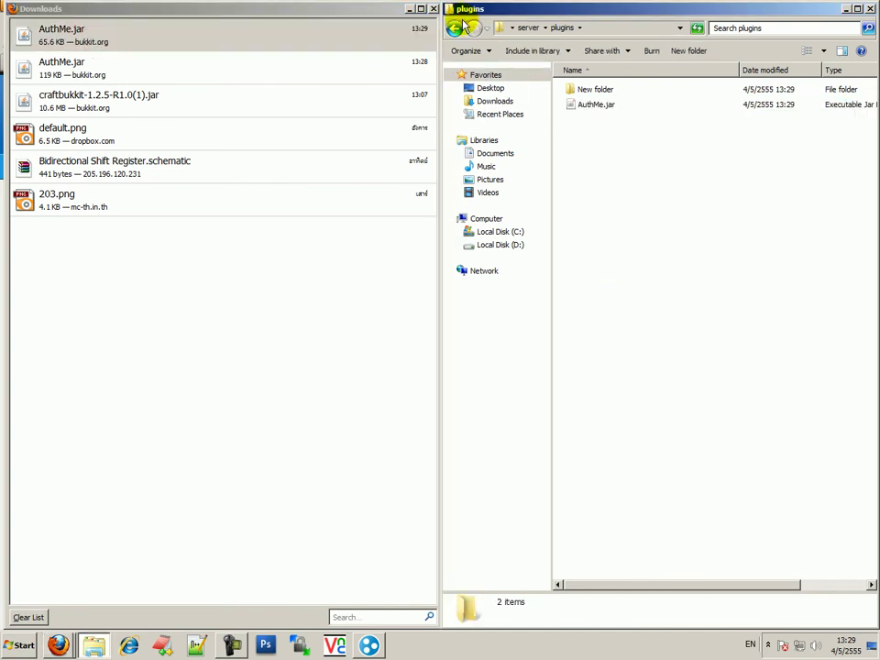
{"action": "left_click", "coordinate": [463, 27]}
{"action": "double_click", "coordinate": [592, 301]}
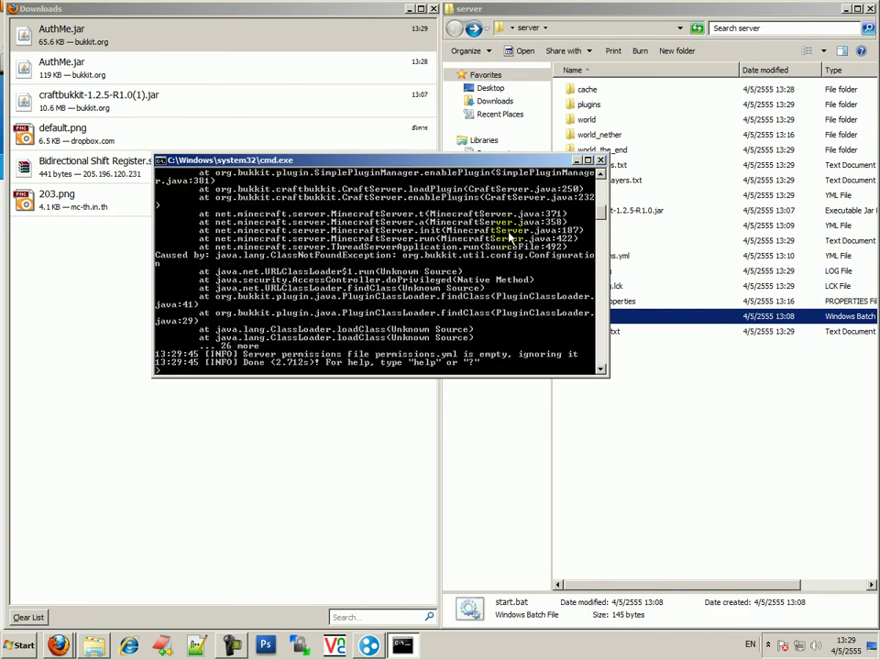
Read the NoClassDefFoundError in the console log, then close the Firefox Downloads window
{"action": "scroll", "coordinate": [428, 275], "scroll_direction": "up", "scroll_amount": 10}
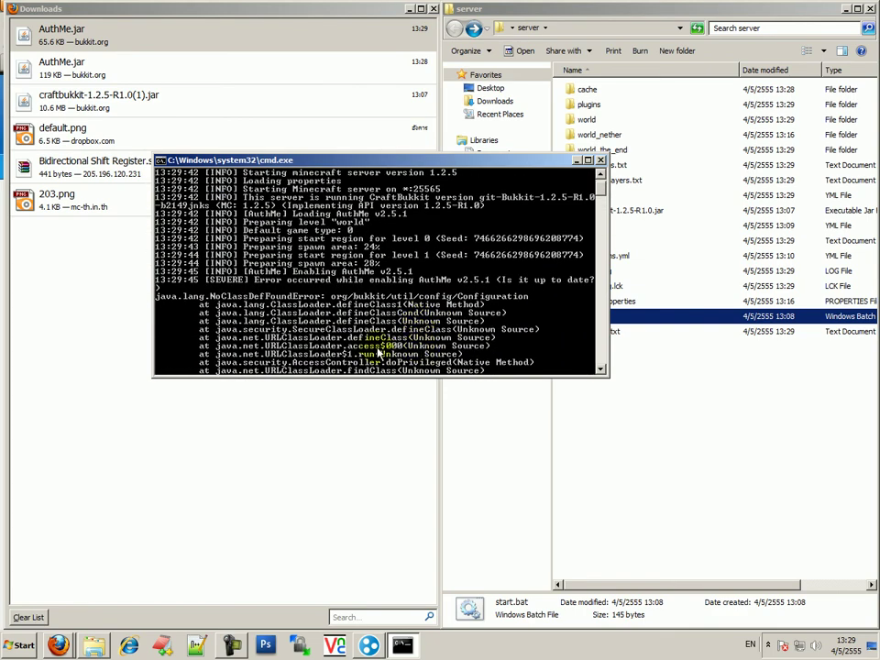
{"action": "scroll", "coordinate": [542, 287], "scroll_direction": "down", "scroll_amount": 5}
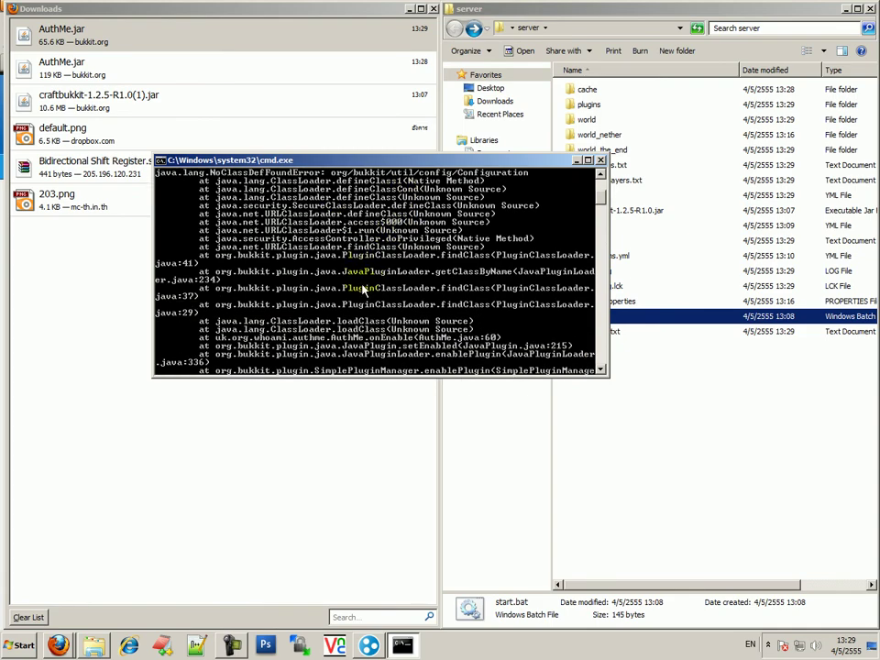
{"action": "scroll", "coordinate": [364, 289], "scroll_direction": "up", "scroll_amount": 3}
{"action": "scroll", "coordinate": [364, 290], "scroll_direction": "down", "scroll_amount": 10}
{"action": "scroll", "coordinate": [358, 256], "scroll_direction": "up", "scroll_amount": 5}
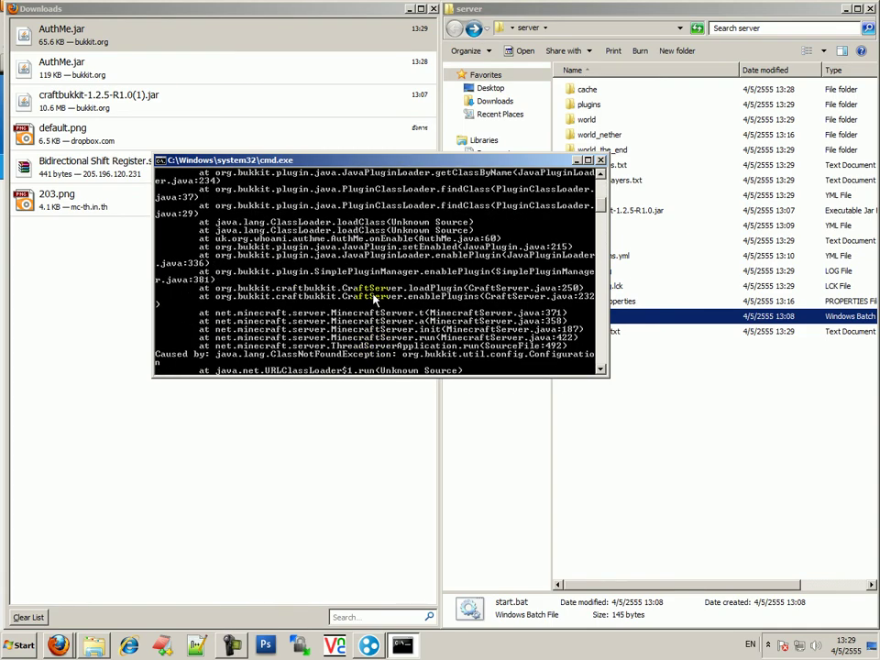
{"action": "scroll", "coordinate": [385, 303], "scroll_direction": "down", "scroll_amount": 3}
{"action": "scroll", "coordinate": [385, 303], "scroll_direction": "up", "scroll_amount": 8}
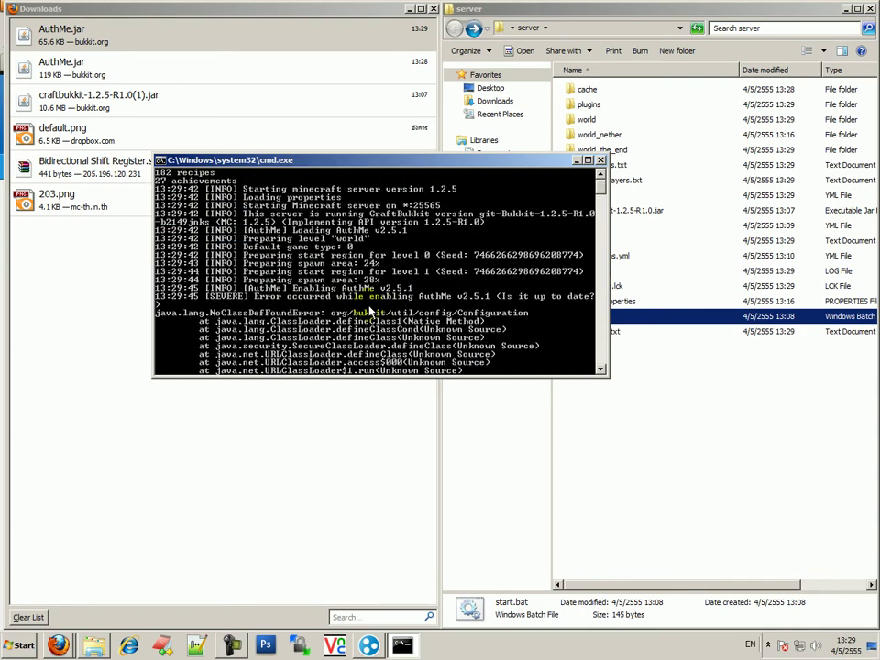
{"action": "left_click", "coordinate": [308, 8]}
{"action": "left_click", "coordinate": [434, 9]}
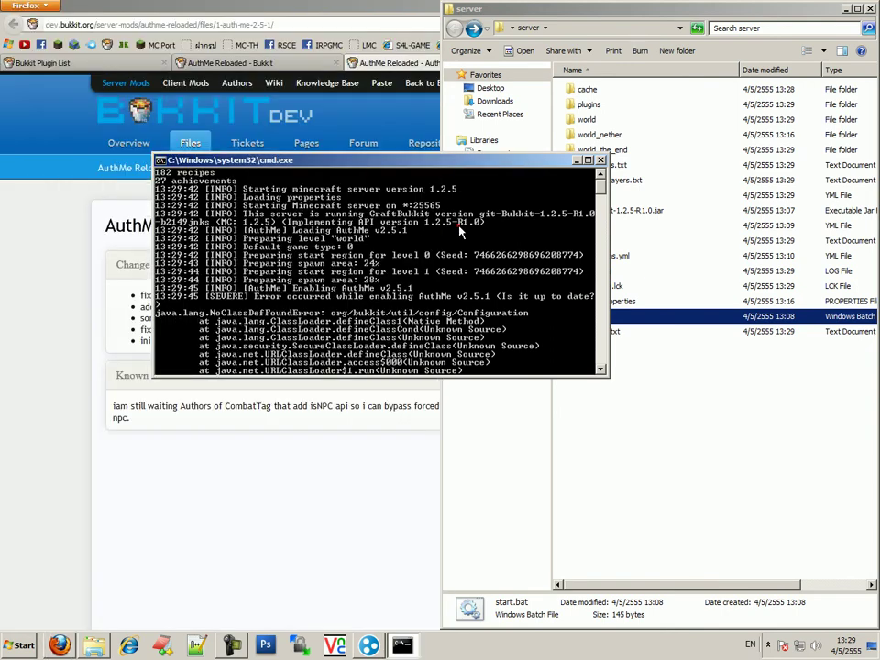
Stop the server and delete the 2.5.1 AuthMe.jar from plugins
{"action": "type", "text": "stop"}
{"action": "key", "text": "Return"}
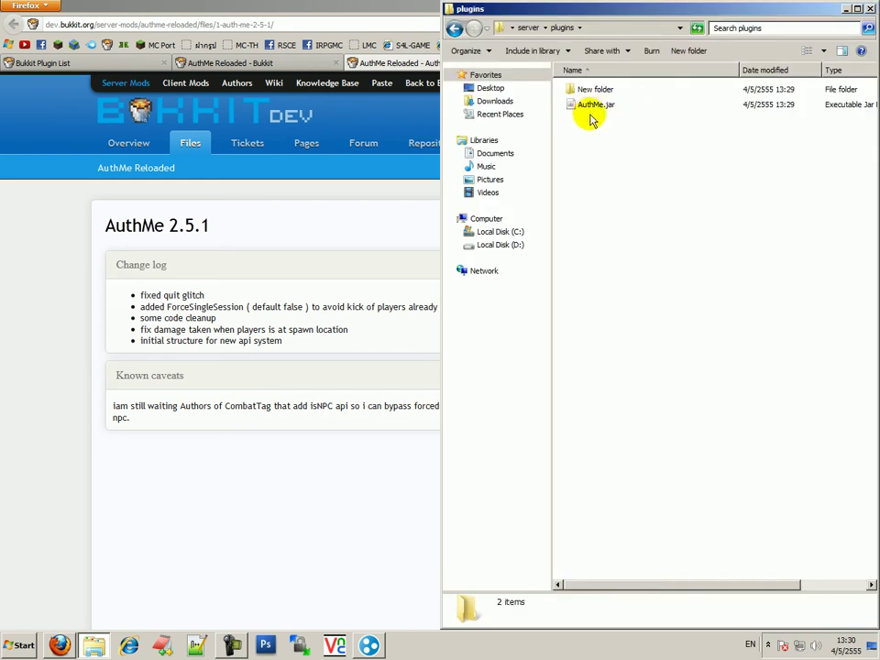
{"action": "left_click", "coordinate": [593, 106]}
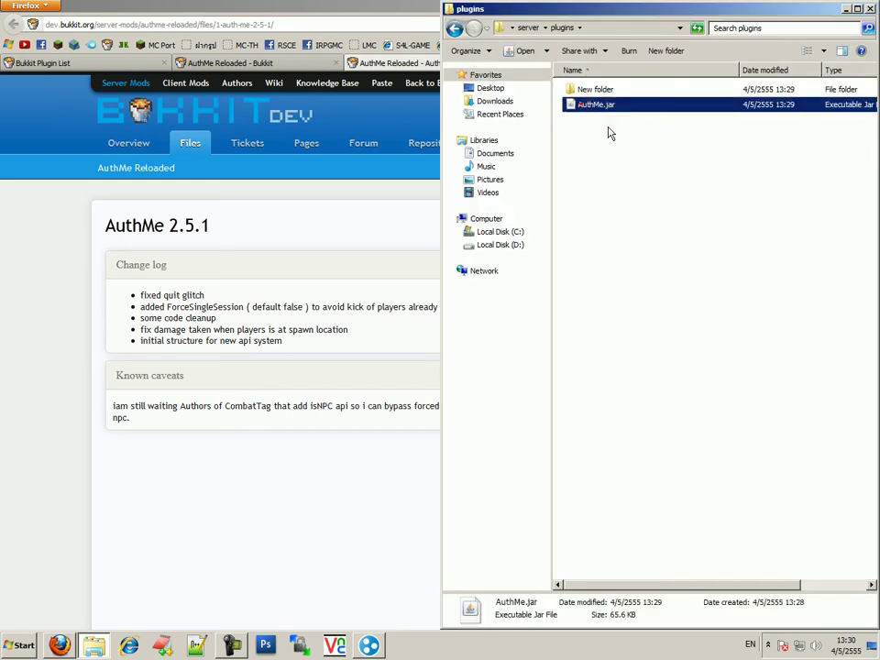
{"action": "key", "text": "Delete"}
{"action": "key", "text": "Return"}
Move AuthMe, PluginMetrics and the original AuthMe.jar from New folder back into plugins
{"action": "double_click", "coordinate": [608, 93]}
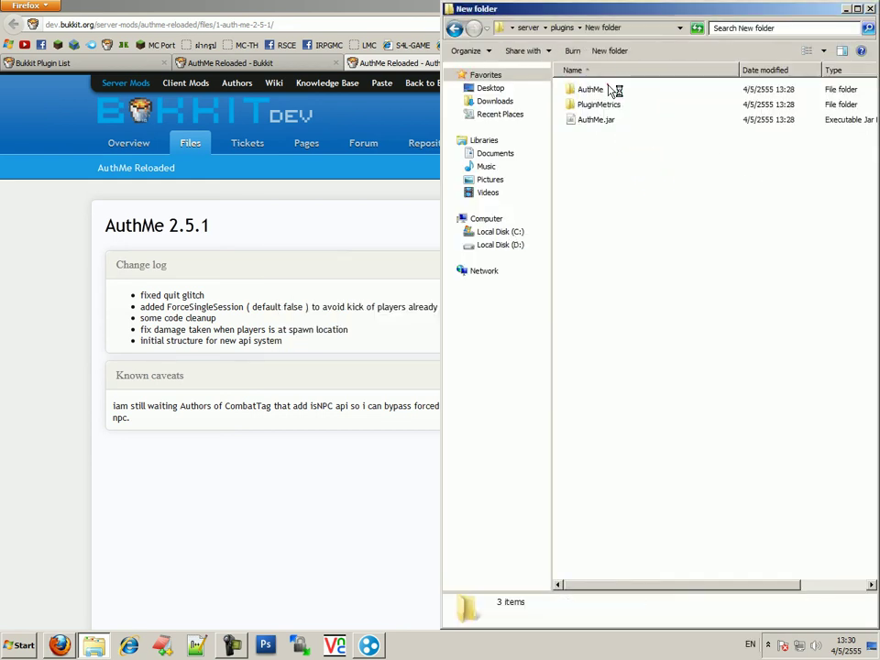
{"action": "left_click", "coordinate": [611, 88]}
{"action": "left_click_drag", "start_coordinate": [621, 147], "coordinate": [607, 93]}
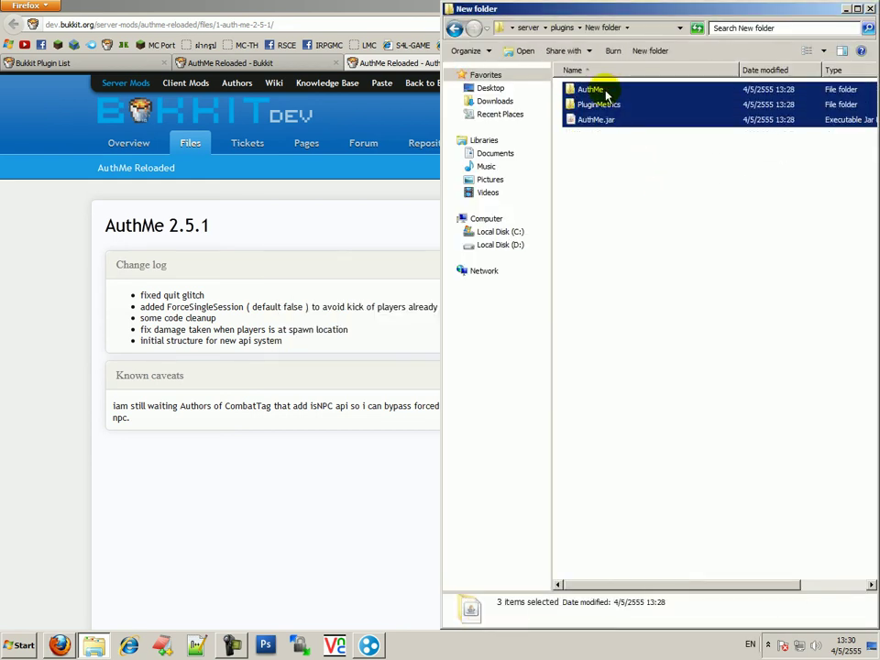
{"action": "left_click", "coordinate": [454, 27]}
{"action": "key", "text": "ctrl+v"}
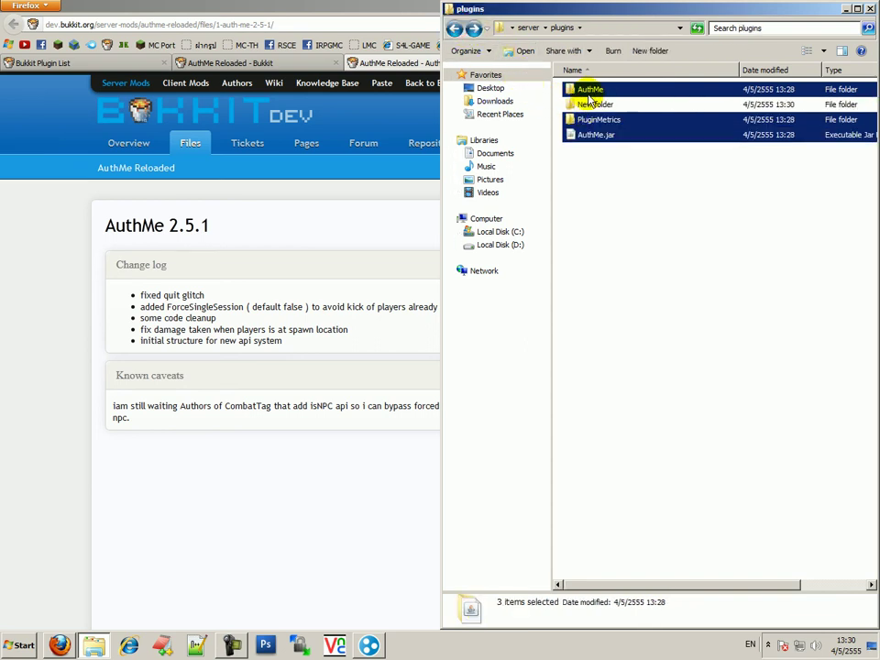